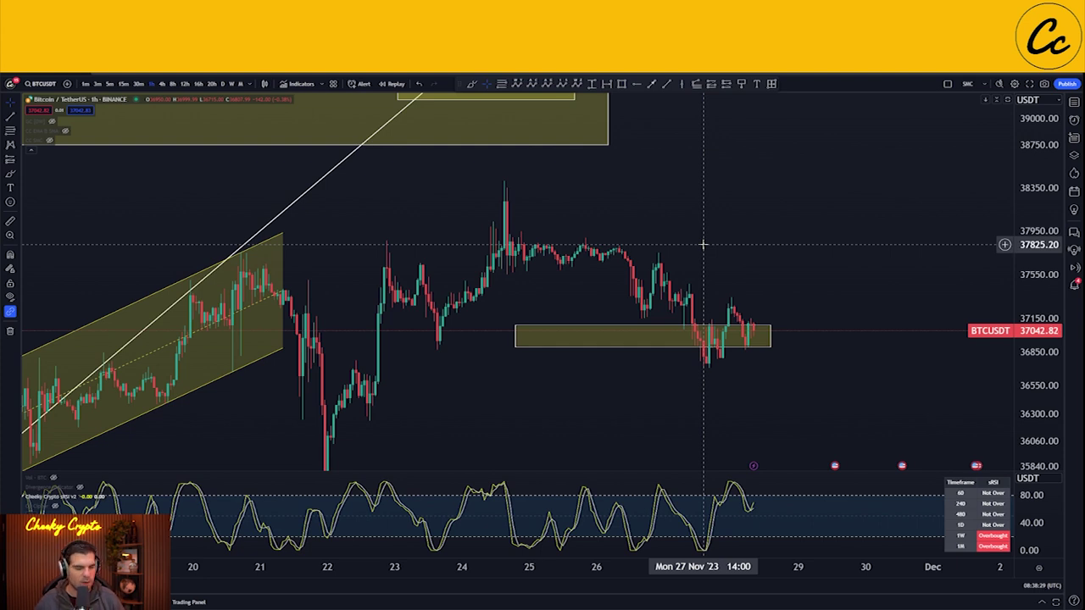
# Draw a Fibonacci retracement from 37,550.32 to the 24 November high at 38,414.00.
pyautogui.moveTo(724, 238); pyautogui.dragTo(698, 211)
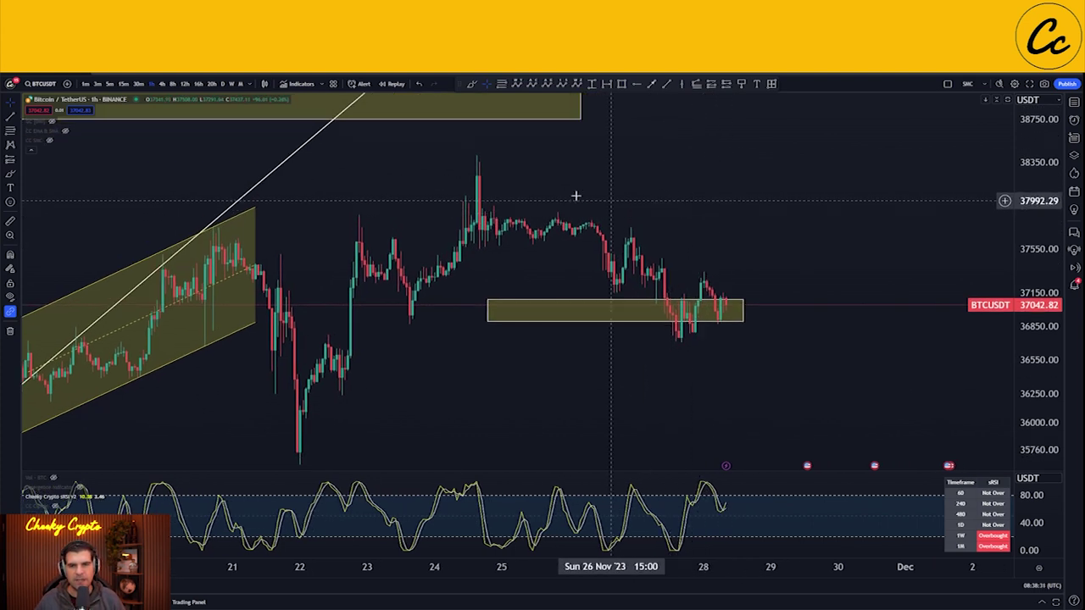
pyautogui.click(489, 310)
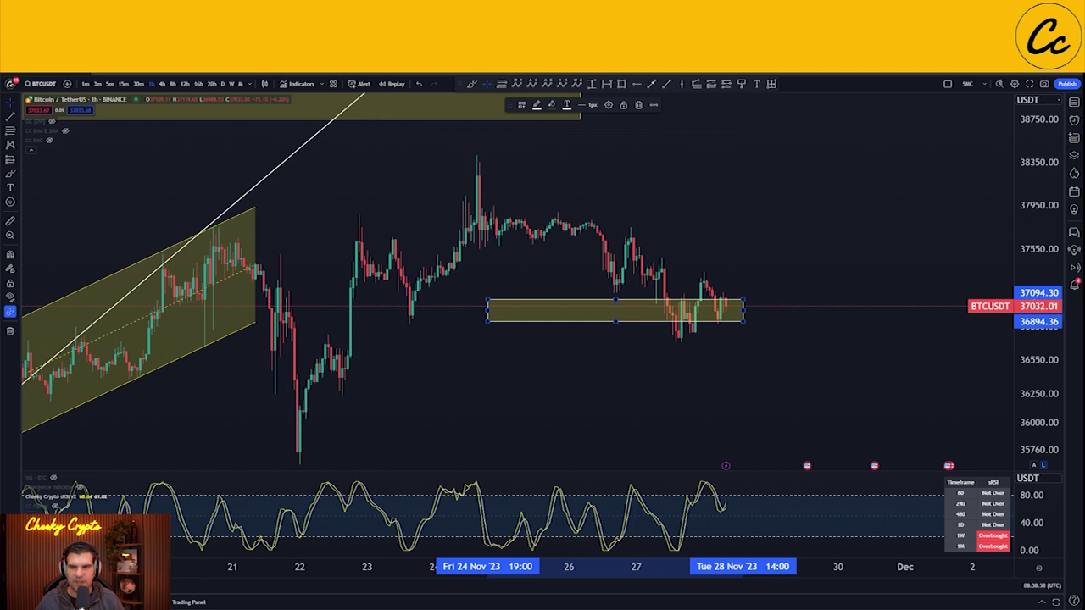
pyautogui.click(708, 223)
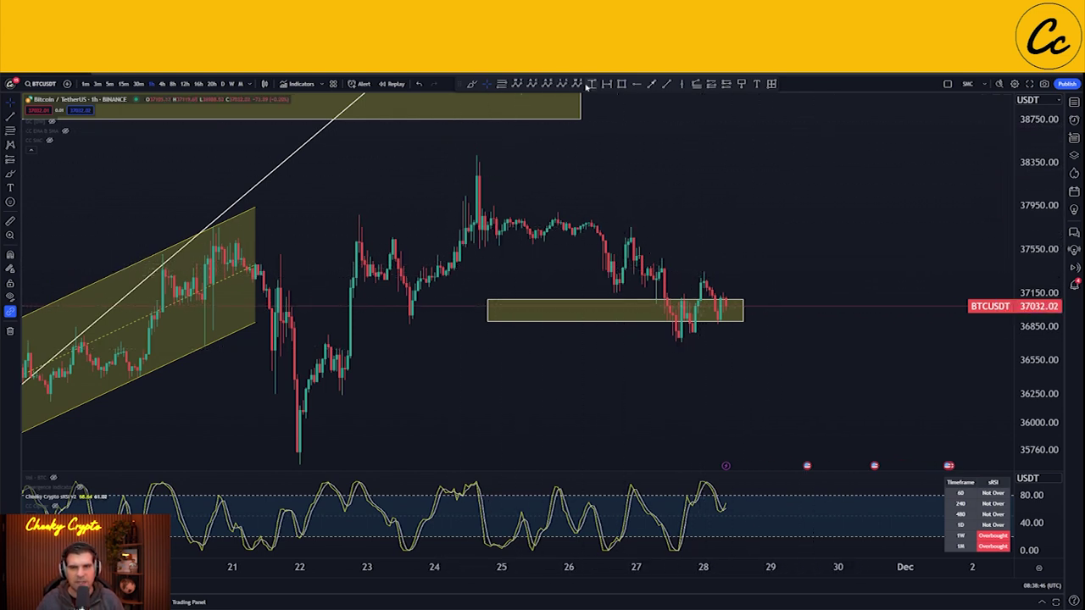
pyautogui.click(502, 84)
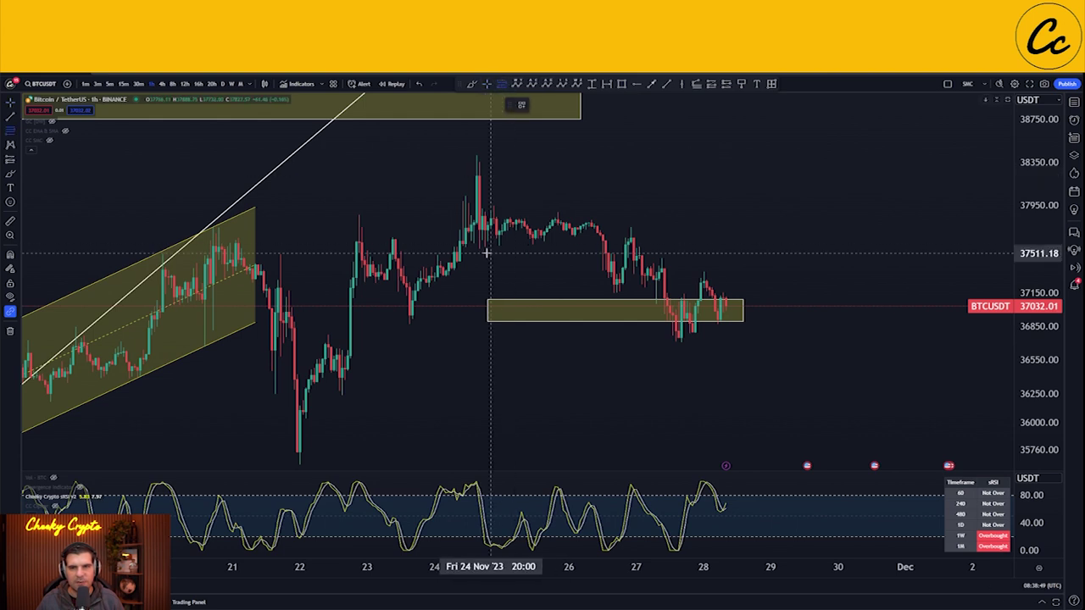
pyautogui.click(479, 246)
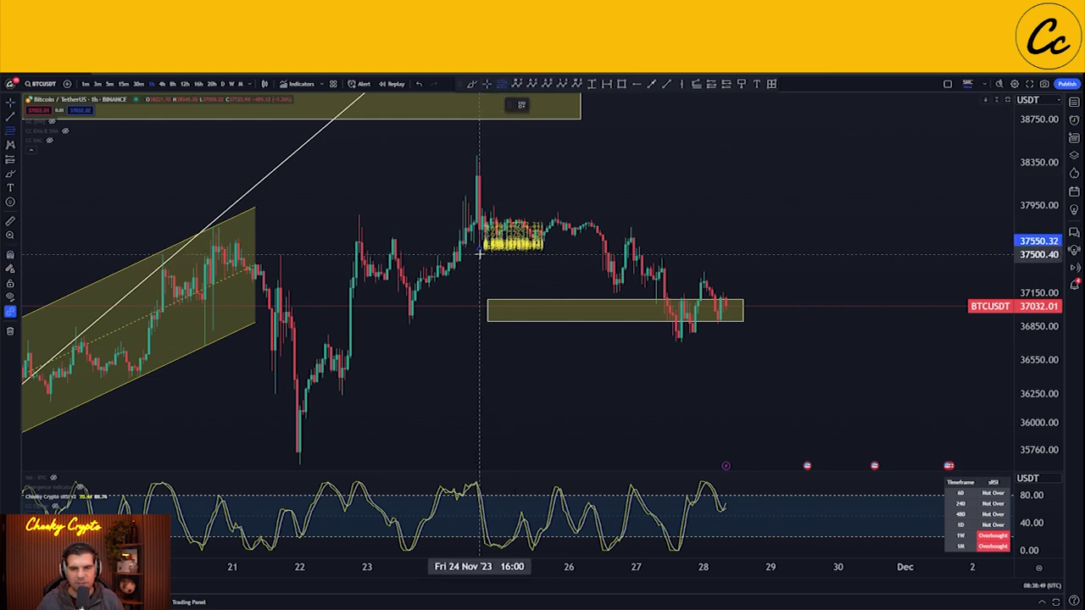
pyautogui.click(478, 158)
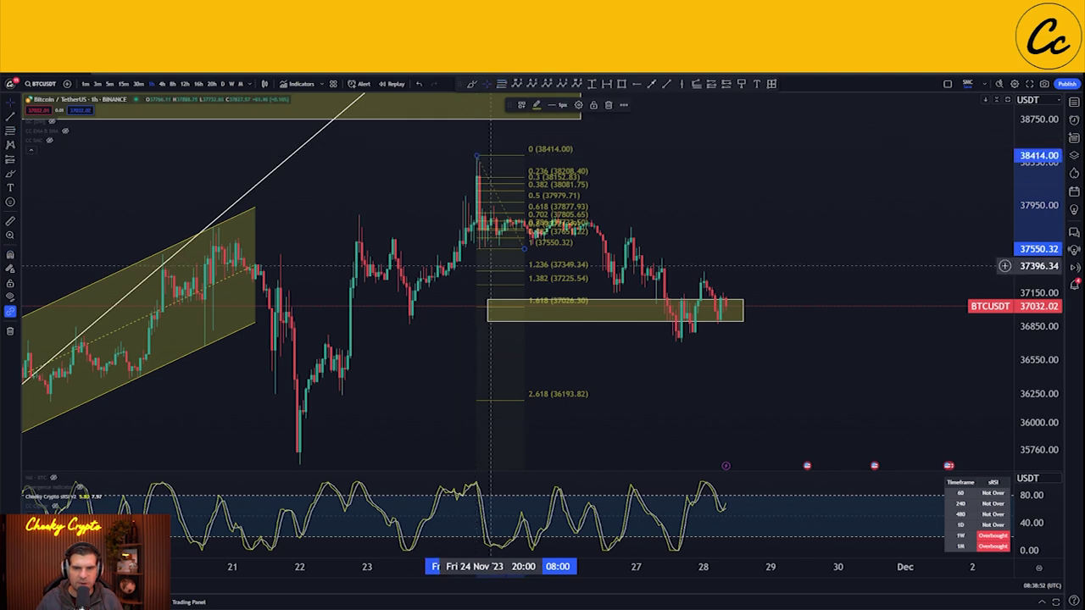
# Circle the 24 November spike and first drop with the brush and undo the stroke.
pyautogui.click(472, 84)
pyautogui.moveTo(486, 131); pyautogui.dragTo(481, 150)
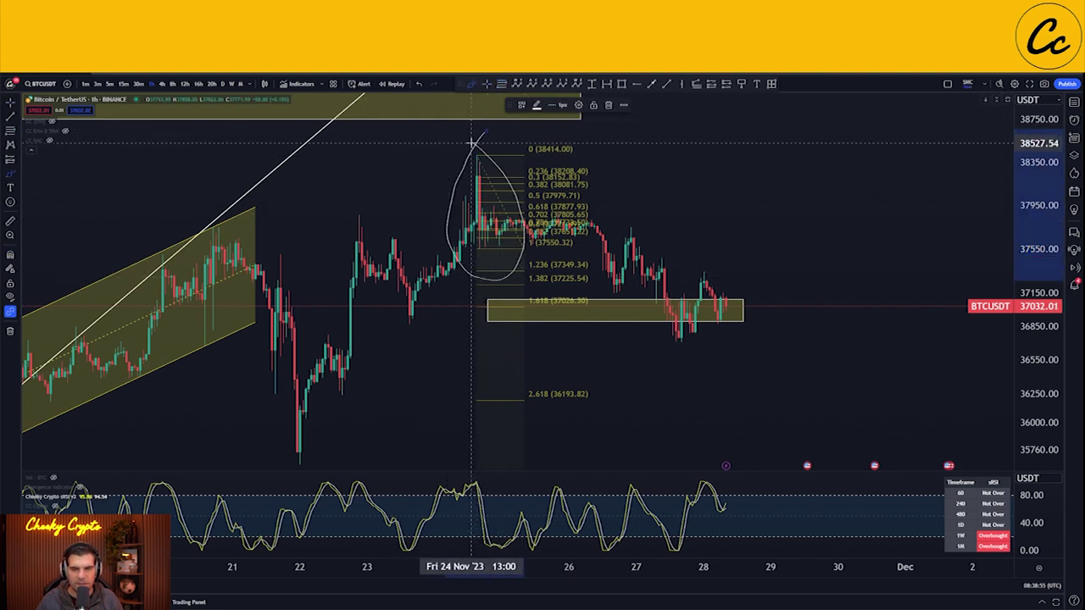
pyautogui.hotkey('ctrl', 'z')
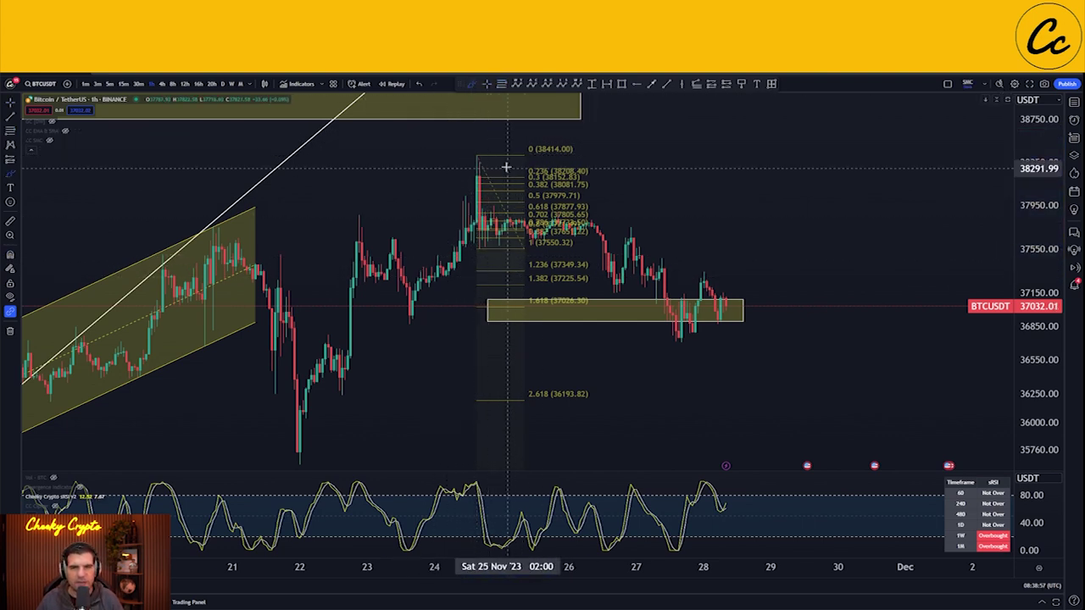
# Shift the Fibonacci retracement so it starts at 37,948.63 above the yellow support box, and delete it.
pyautogui.moveTo(502, 157); pyautogui.dragTo(513, 207)
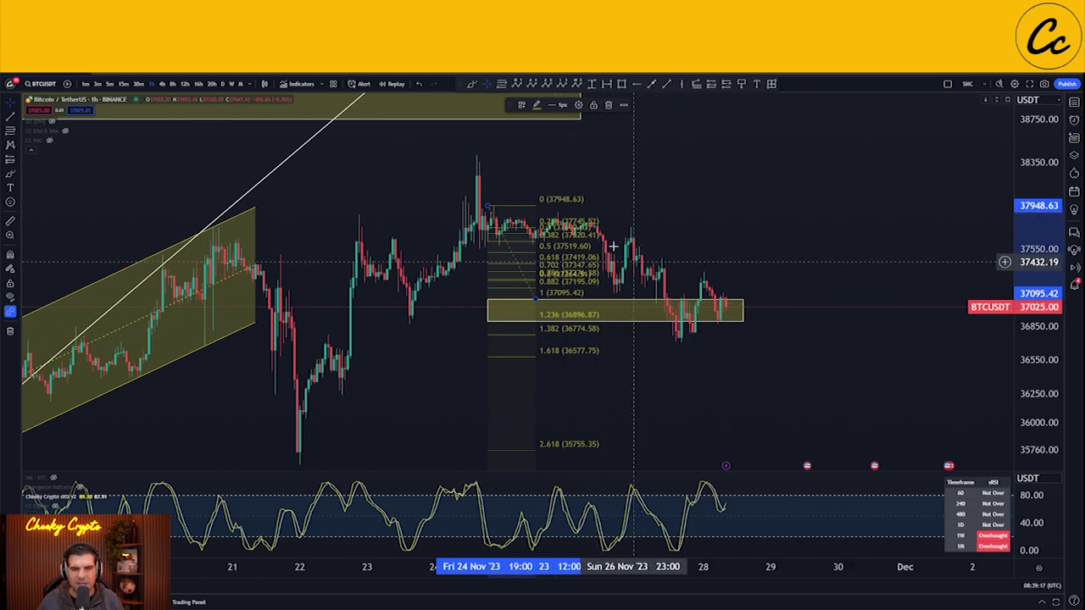
pyautogui.press('Delete')
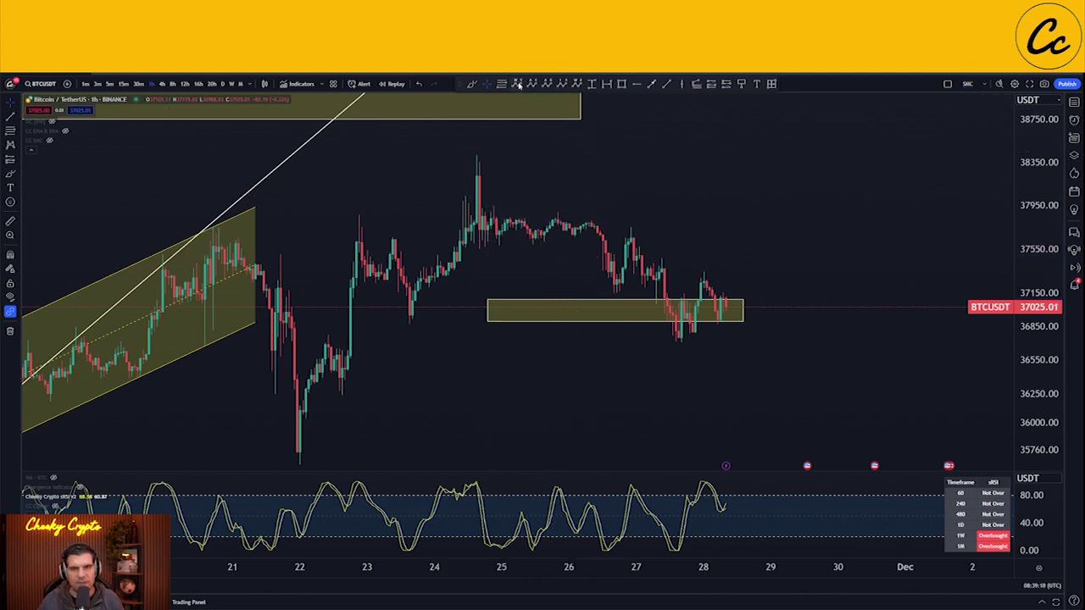
pyautogui.click(470, 154)
pyautogui.click(496, 253)
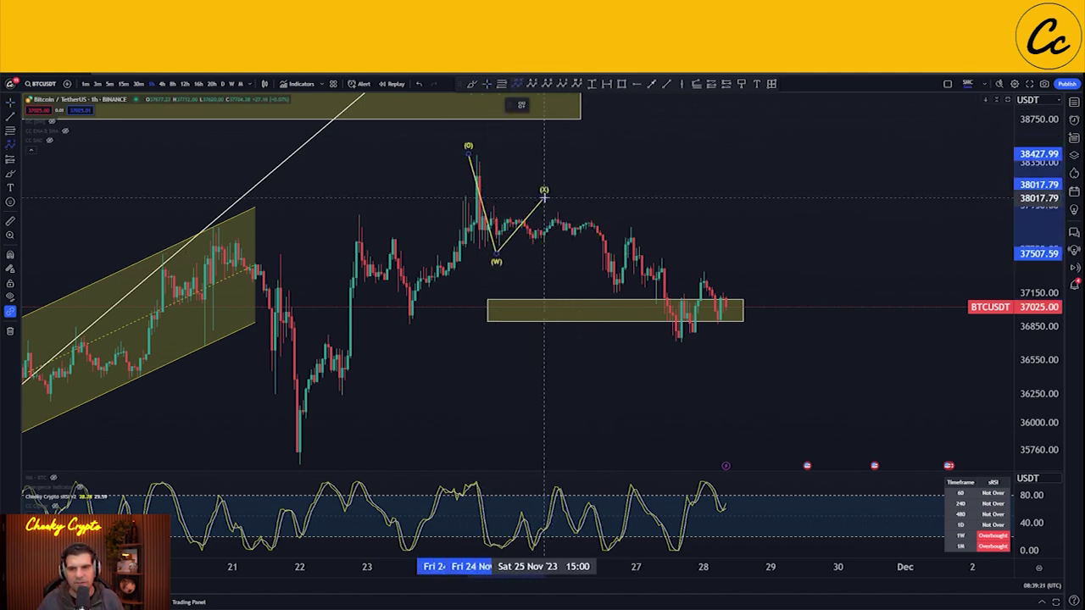
pyautogui.click(543, 198)
pyautogui.click(644, 315)
pyautogui.press('Delete')
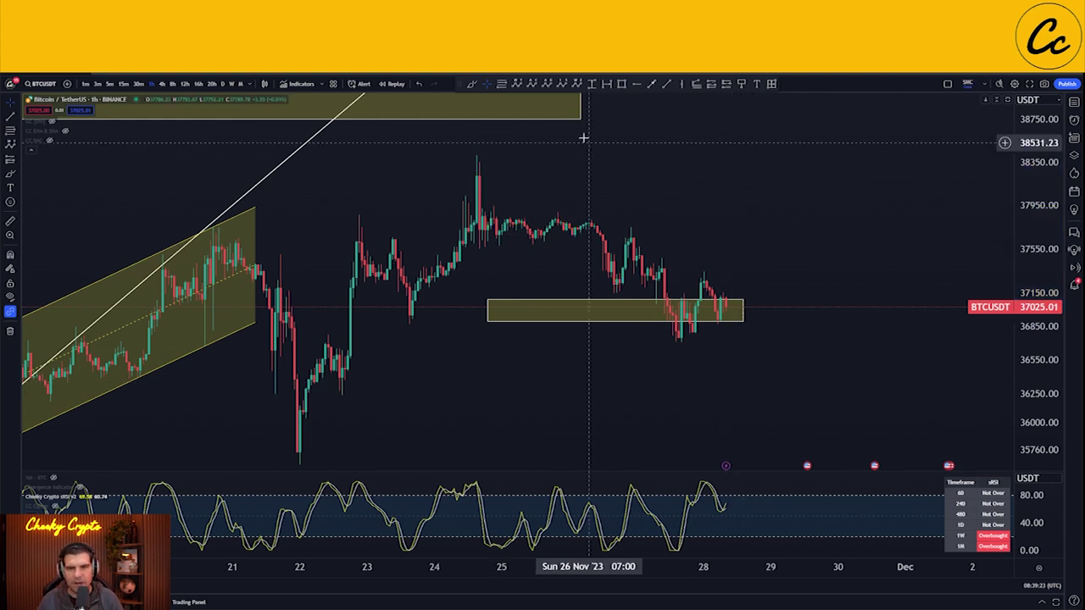
# Draw a WXYXZ Elliott combo wave from about 38,461 through W at 37,446, X at 37,988 and Y at 36,668 to Z on 29 November.
pyautogui.click(469, 154)
pyautogui.click(491, 257)
pyautogui.click(519, 202)
pyautogui.click(667, 345)
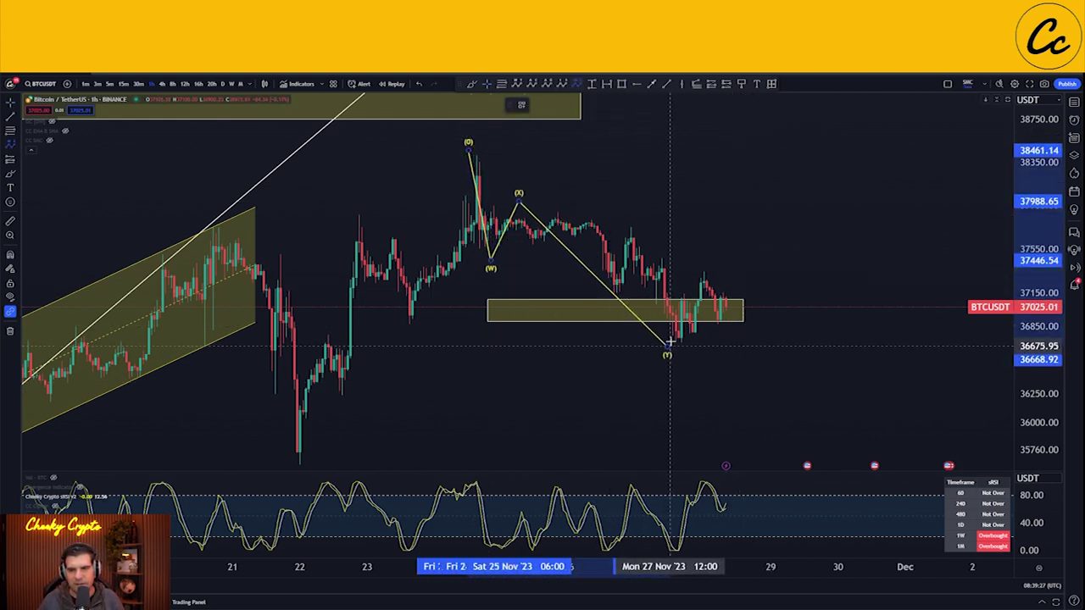
pyautogui.click(704, 275)
pyautogui.click(772, 369)
pyautogui.click(855, 374)
# Draw a Fibonacci retracement from 37,550.32 to 38,414.00 and move it to the second X point, starting at 37,339.07.
pyautogui.moveTo(789, 221); pyautogui.dragTo(650, 226)
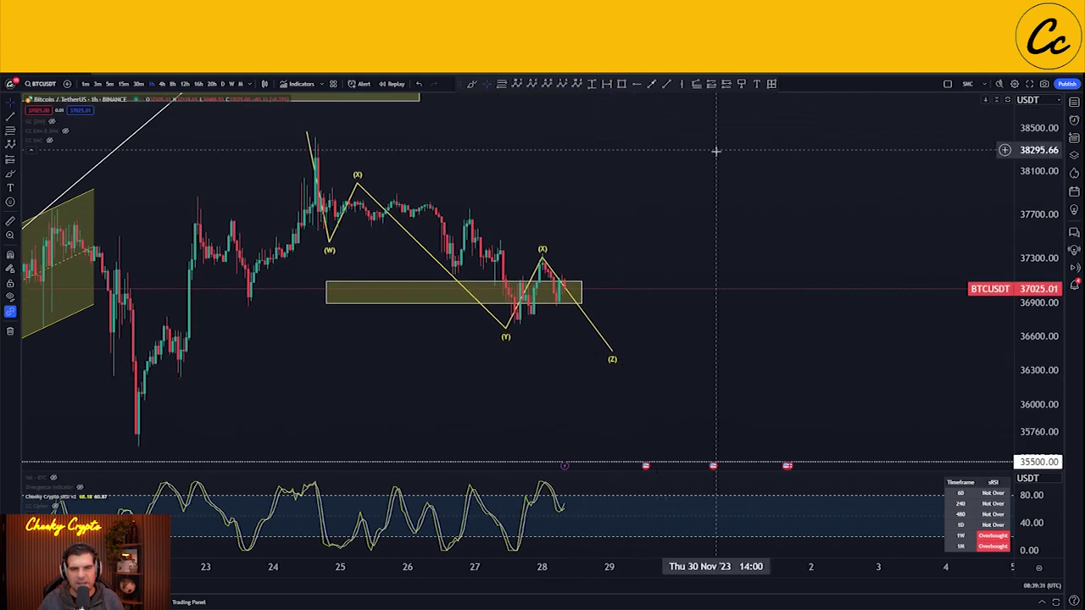
pyautogui.moveTo(714, 150); pyautogui.dragTo(761, 370)
pyautogui.moveTo(450, 227)
pyautogui.mouseDown()
pyautogui.moveTo(501, 227)
pyautogui.moveTo(429, 227)
pyautogui.mouseUp()
pyautogui.moveTo(589, 322); pyautogui.dragTo(593, 177)
pyautogui.moveTo(649, 252); pyautogui.dragTo(692, 266)
pyautogui.click(501, 84)
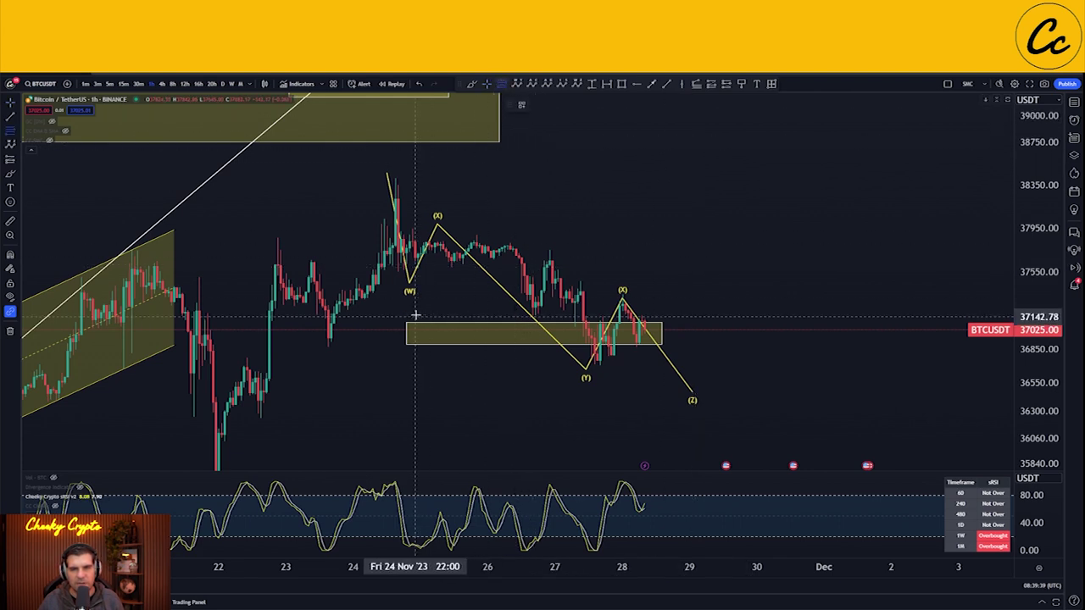
pyautogui.press('ctrl')
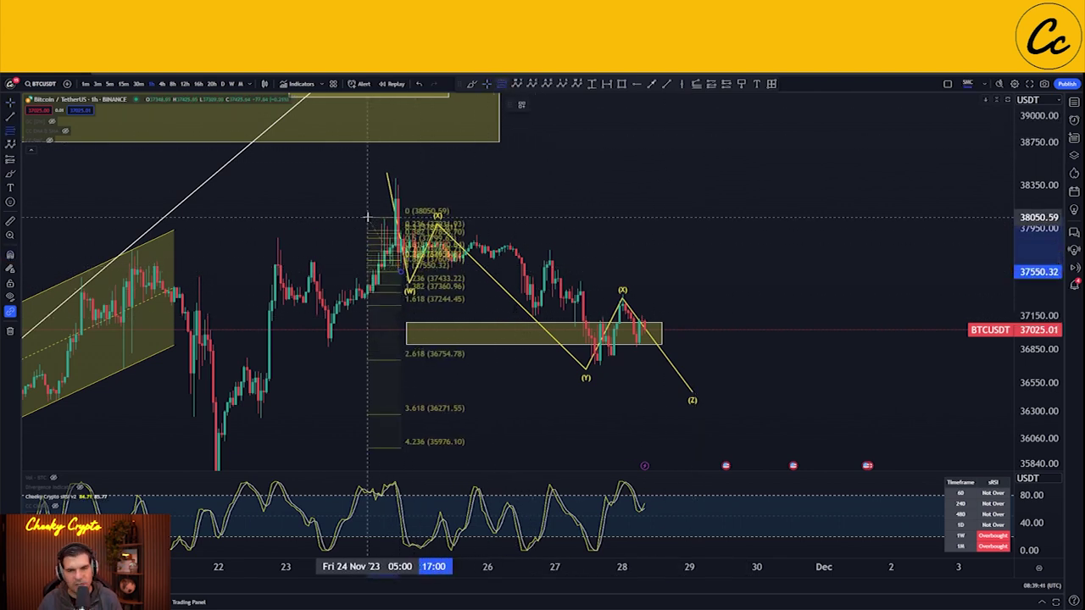
pyautogui.click(395, 177)
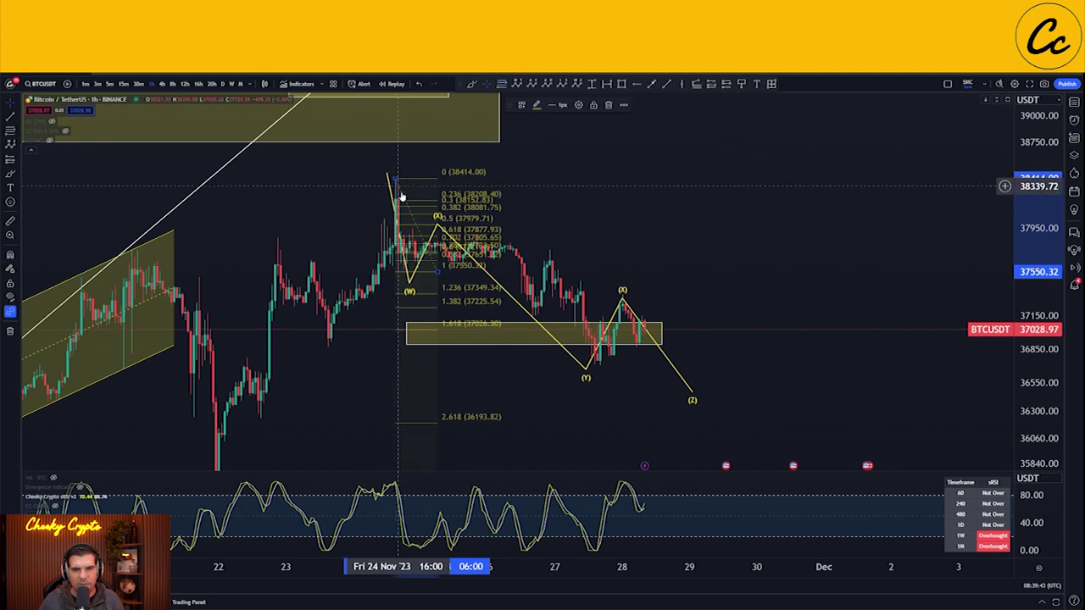
pyautogui.moveTo(418, 201)
pyautogui.mouseDown()
pyautogui.moveTo(423, 246)
pyautogui.moveTo(618, 289)
pyautogui.moveTo(621, 320)
pyautogui.moveTo(635, 312)
pyautogui.mouseUp()
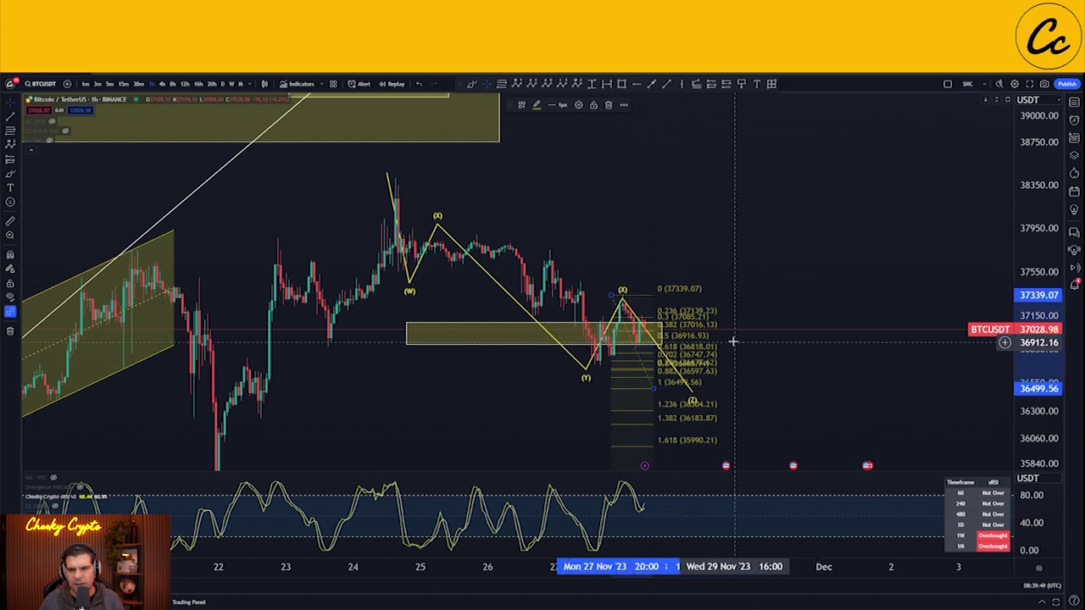
# Draw a rectangle around the Z target from 36,915.70 down to 36,305.31 and delete the Fibonacci retracement.
pyautogui.click(622, 83)
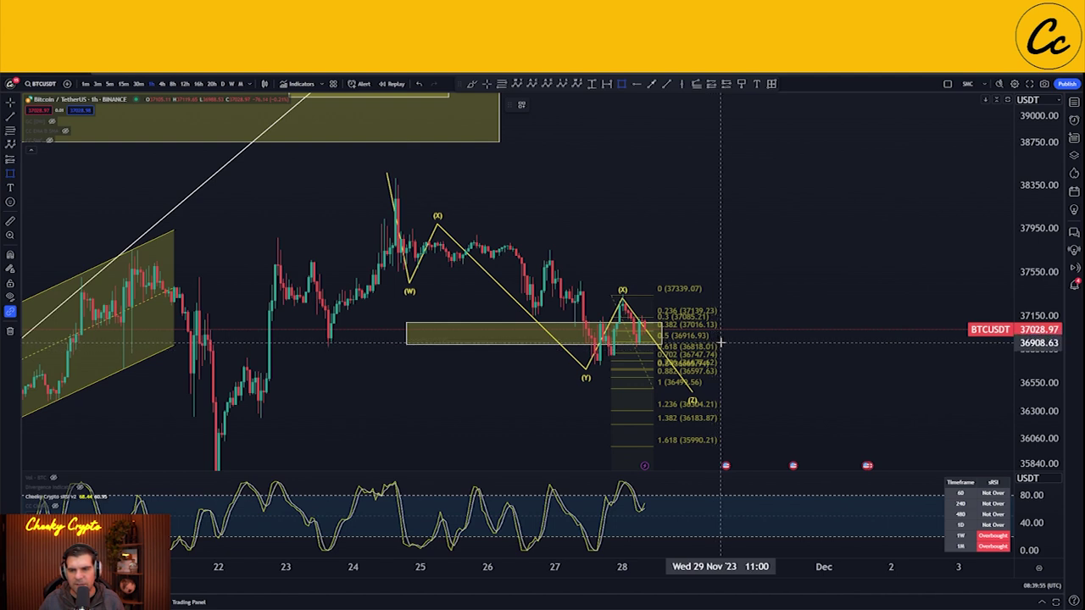
pyautogui.moveTo(722, 341)
pyautogui.mouseDown()
pyautogui.moveTo(644, 347)
pyautogui.moveTo(606, 385)
pyautogui.moveTo(602, 409)
pyautogui.mouseUp()
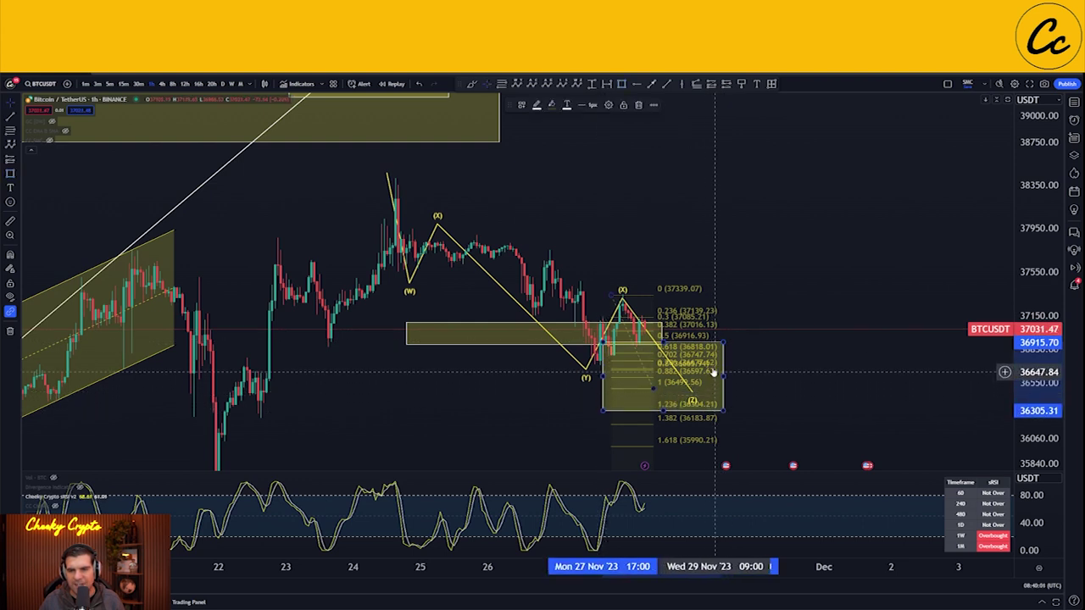
pyautogui.click(645, 295)
pyautogui.press('Escape')
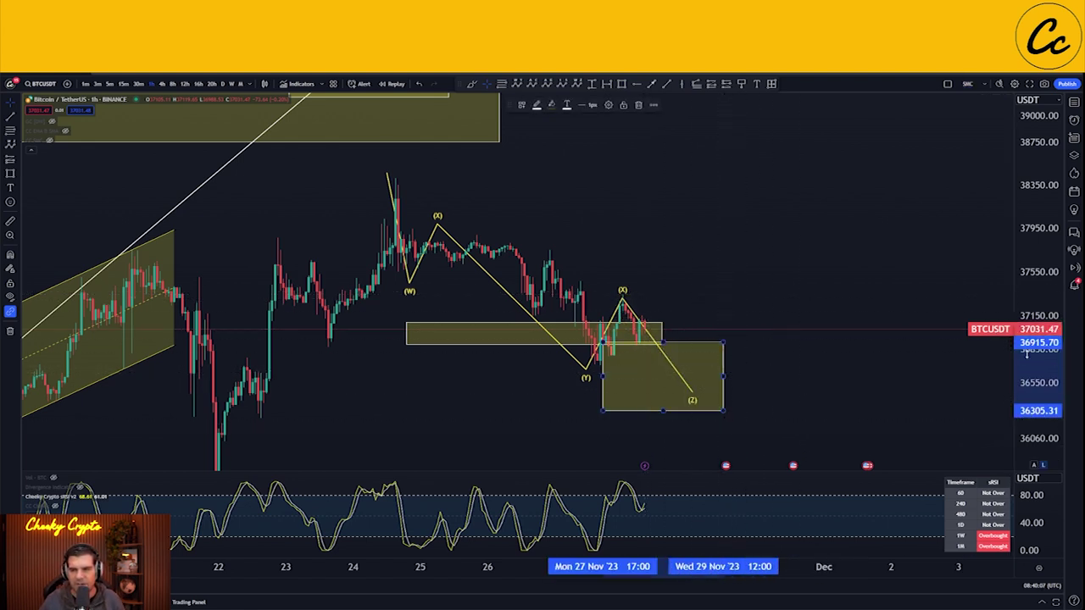
# Delete the WXYXZ wave drawing and the older, thin support box from the chart.
pyautogui.moveTo(623, 280); pyautogui.dragTo(562, 318)
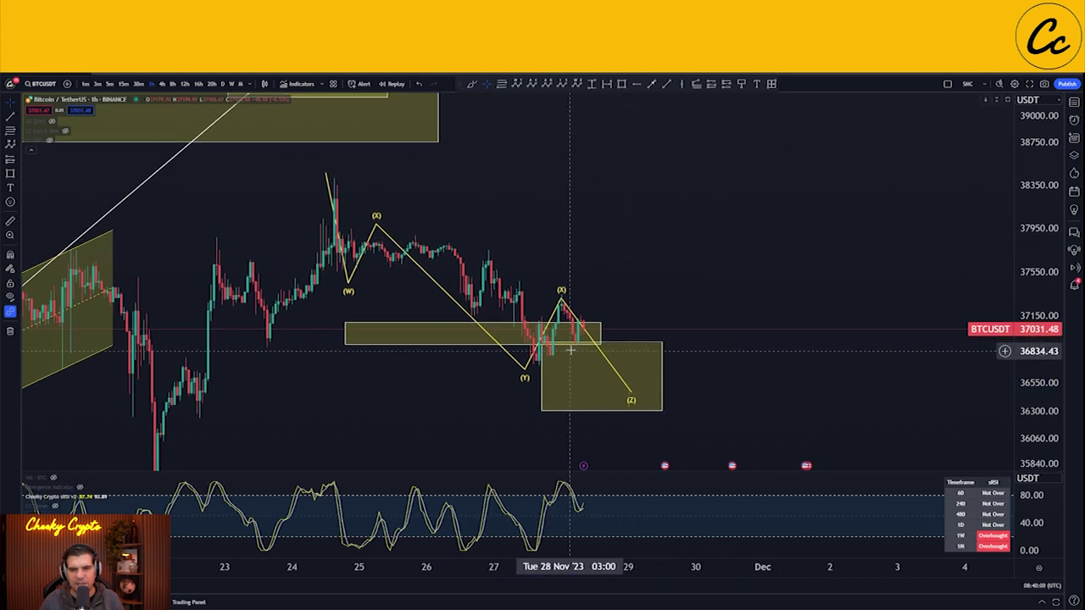
pyautogui.moveTo(641, 280); pyautogui.dragTo(683, 329)
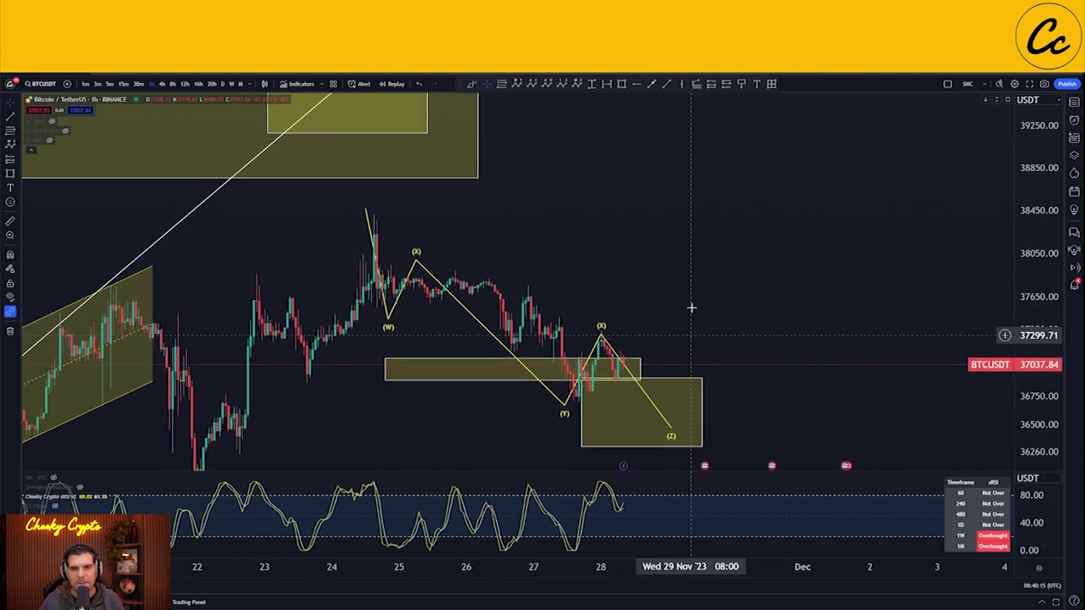
pyautogui.moveTo(706, 290); pyautogui.dragTo(711, 244)
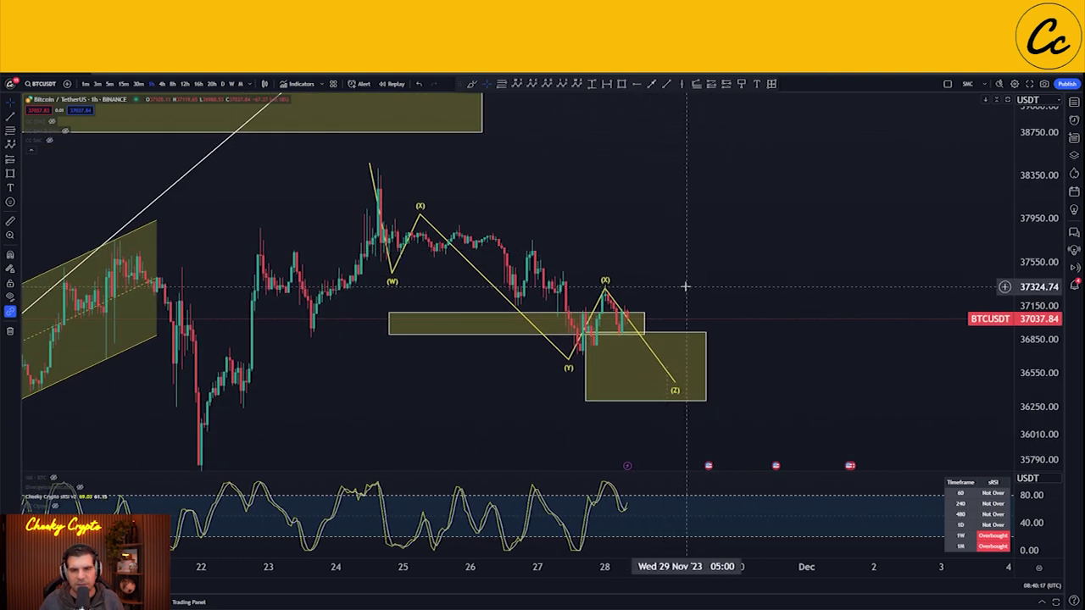
pyautogui.click(606, 288)
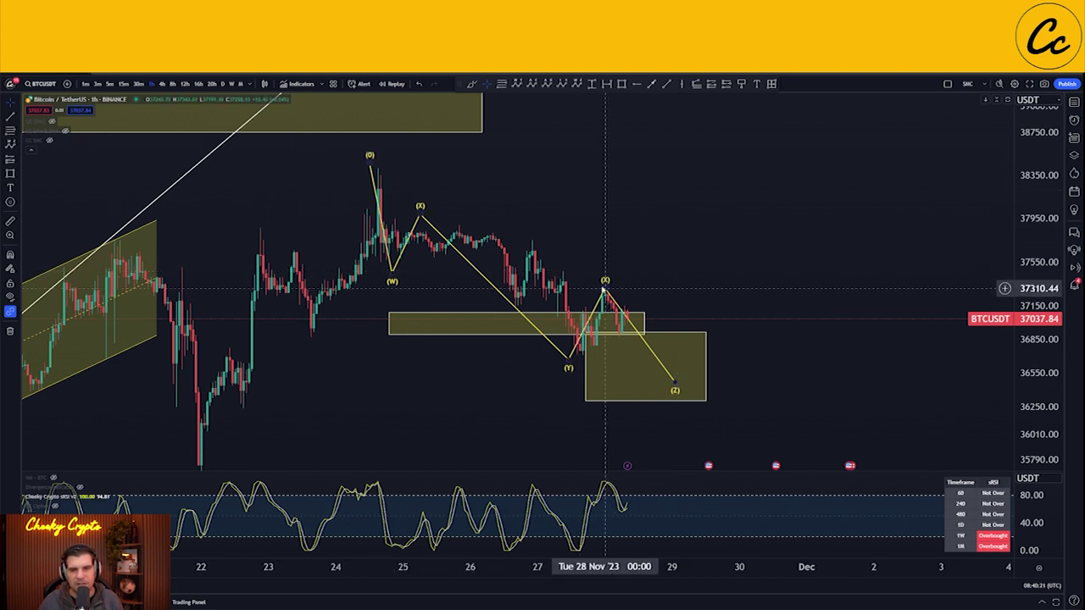
pyautogui.press('Delete')
pyautogui.click(391, 325)
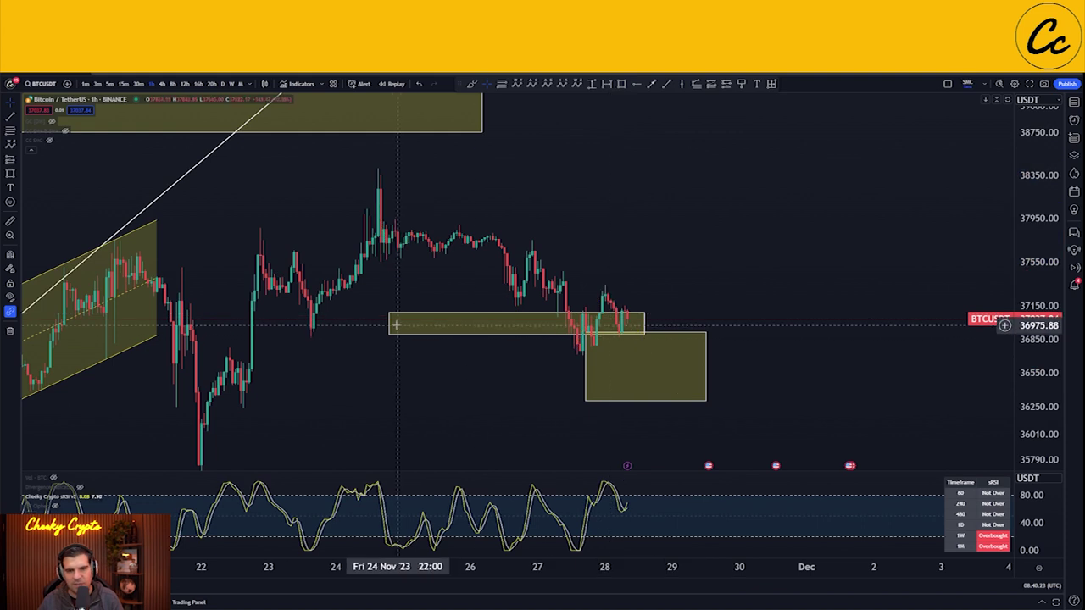
pyautogui.press('Delete')
# Resize the target rectangle so it spans from early 28 November to about 1 December.
pyautogui.moveTo(765, 286); pyautogui.dragTo(722, 261)
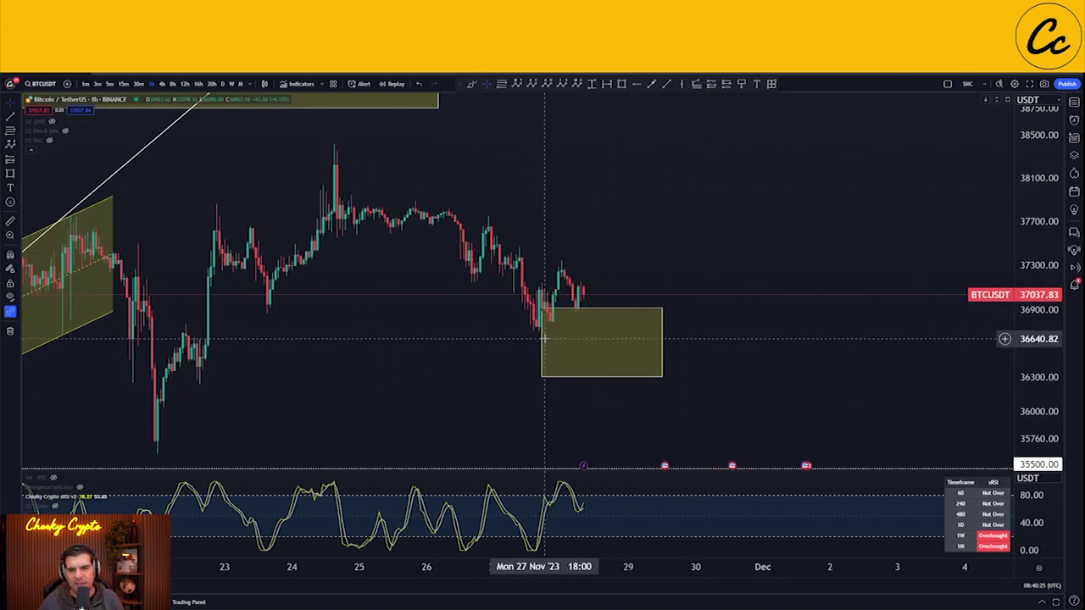
pyautogui.moveTo(541, 342); pyautogui.dragTo(564, 343)
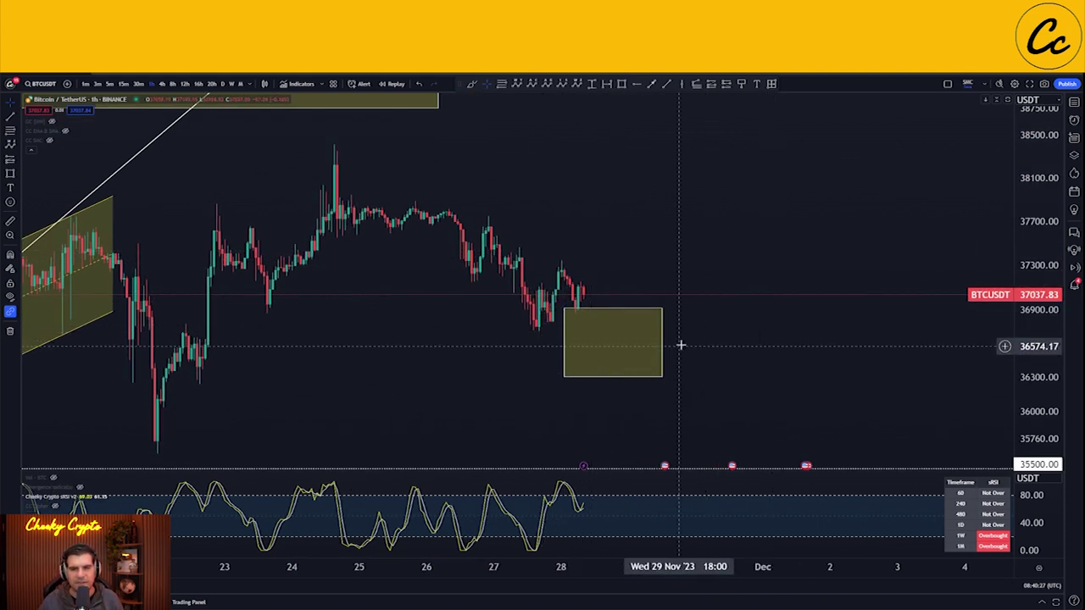
pyautogui.moveTo(665, 340); pyautogui.dragTo(783, 343)
pyautogui.moveTo(722, 230); pyautogui.dragTo(733, 266)
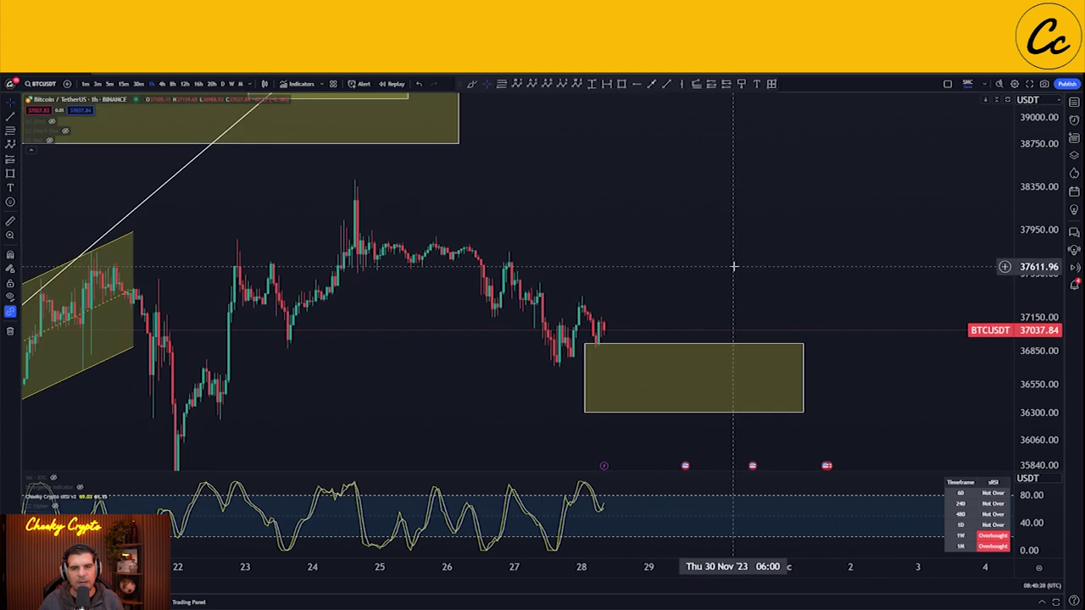
pyautogui.moveTo(647, 255); pyautogui.dragTo(674, 247)
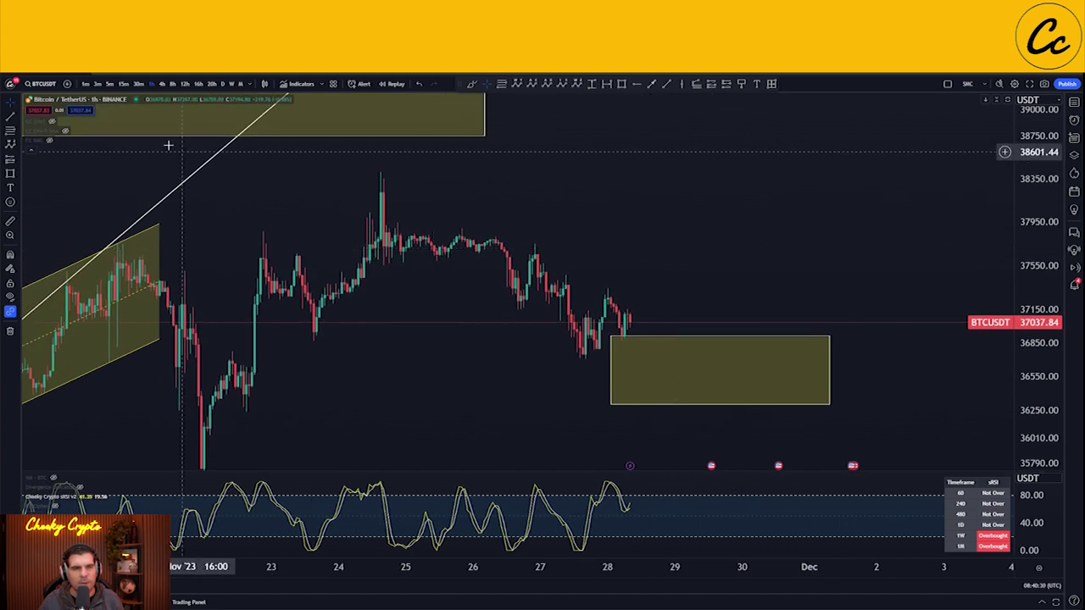
# Show the CC EMA & SMA moving averages and sketch brush strokes from them down to the target zone.
pyautogui.click(65, 131)
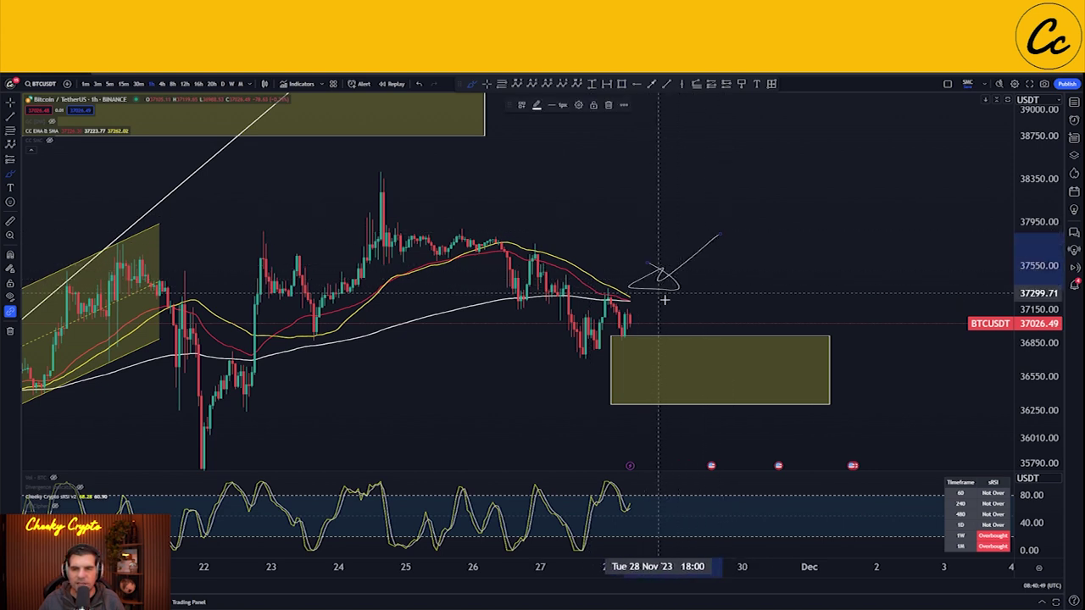
pyautogui.moveTo(865, 339); pyautogui.dragTo(667, 310)
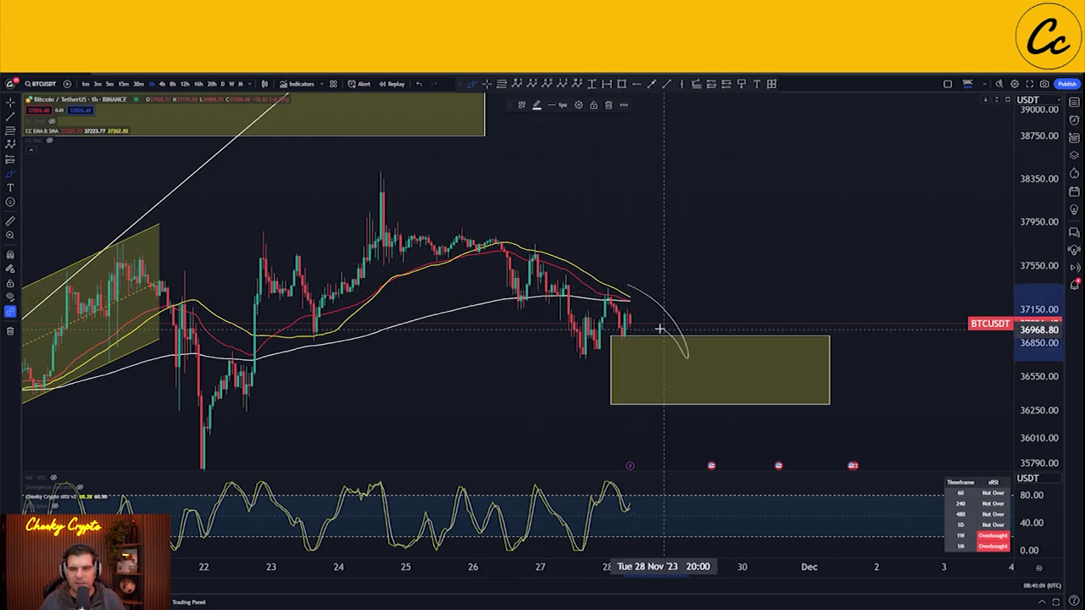
pyautogui.moveTo(655, 335); pyautogui.dragTo(706, 329)
pyautogui.moveTo(698, 380); pyautogui.dragTo(715, 334)
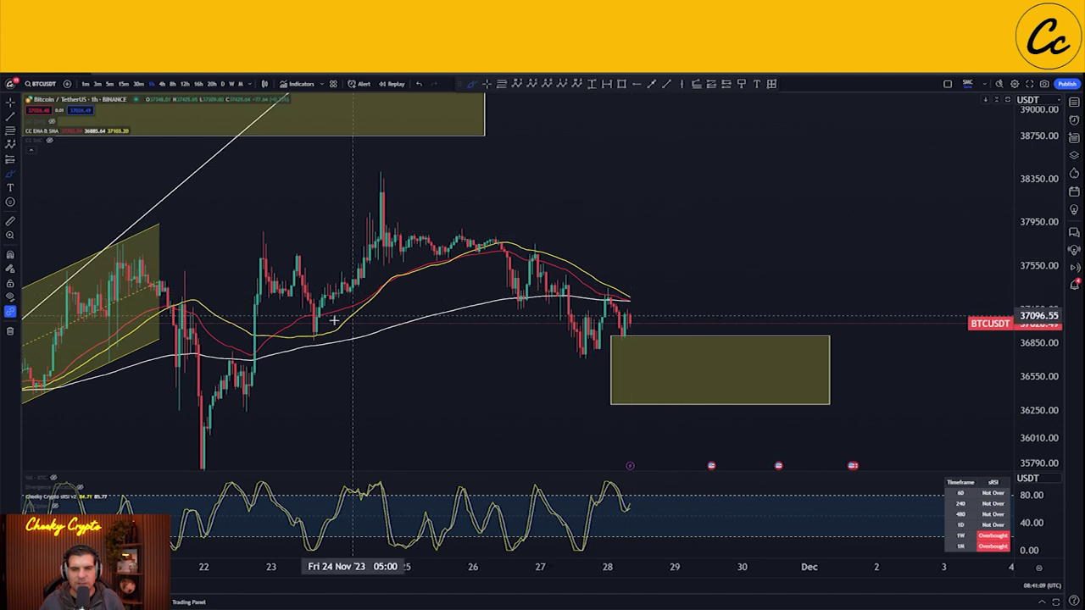
# Circle the price reactions at the white moving average around 22, 27 and 28 November with the brush.
pyautogui.moveTo(255, 355)
pyautogui.mouseDown()
pyautogui.moveTo(288, 363)
pyautogui.moveTo(212, 372)
pyautogui.mouseUp()
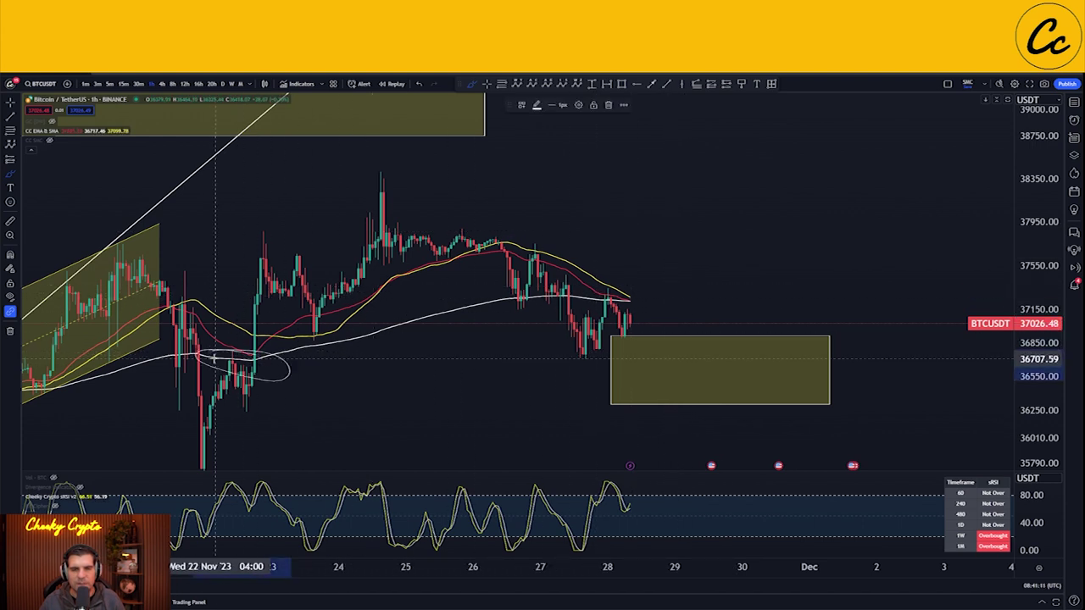
pyautogui.moveTo(519, 286)
pyautogui.mouseDown()
pyautogui.moveTo(545, 284)
pyautogui.moveTo(589, 353)
pyautogui.mouseUp()
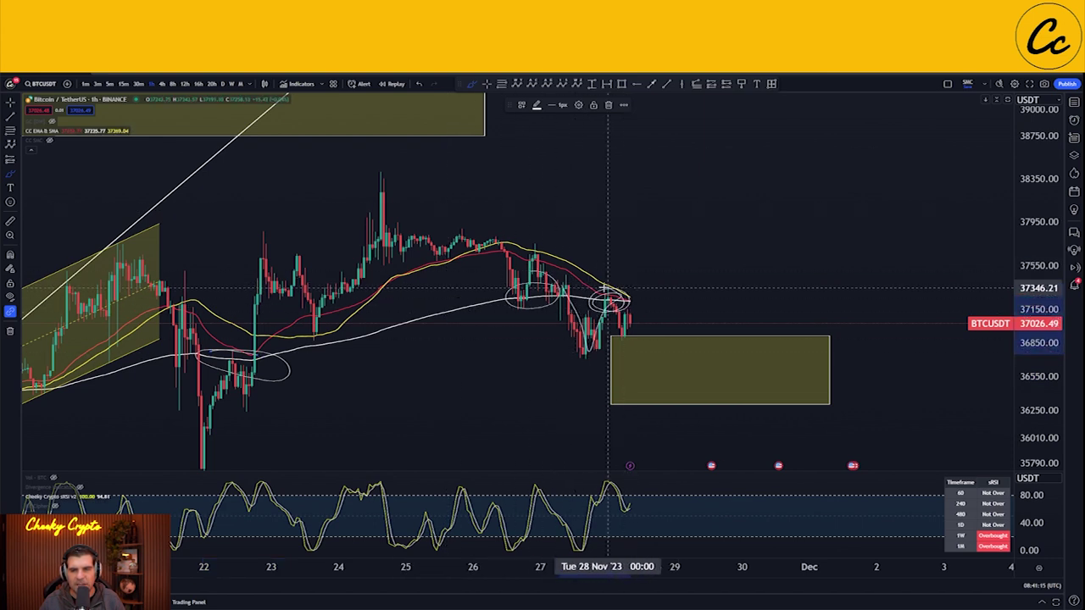
# Undo the brush circles drawn around the price reactions at the white moving average.
pyautogui.hotkey('ctrl', 'z')
pyautogui.hotkey('ctrl', 'z')
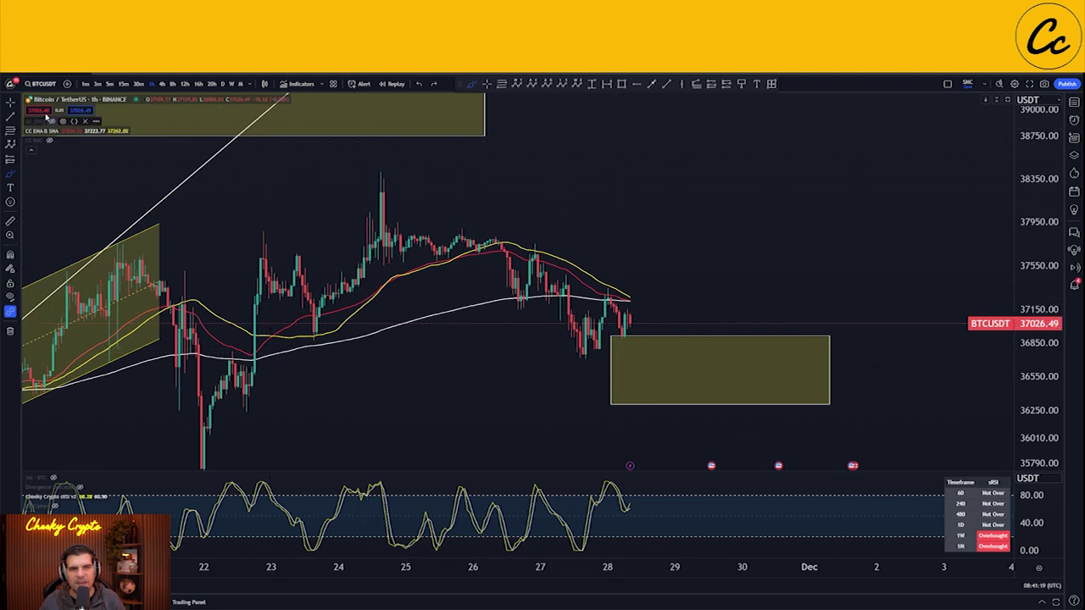
pyautogui.moveTo(684, 271); pyautogui.dragTo(562, 339)
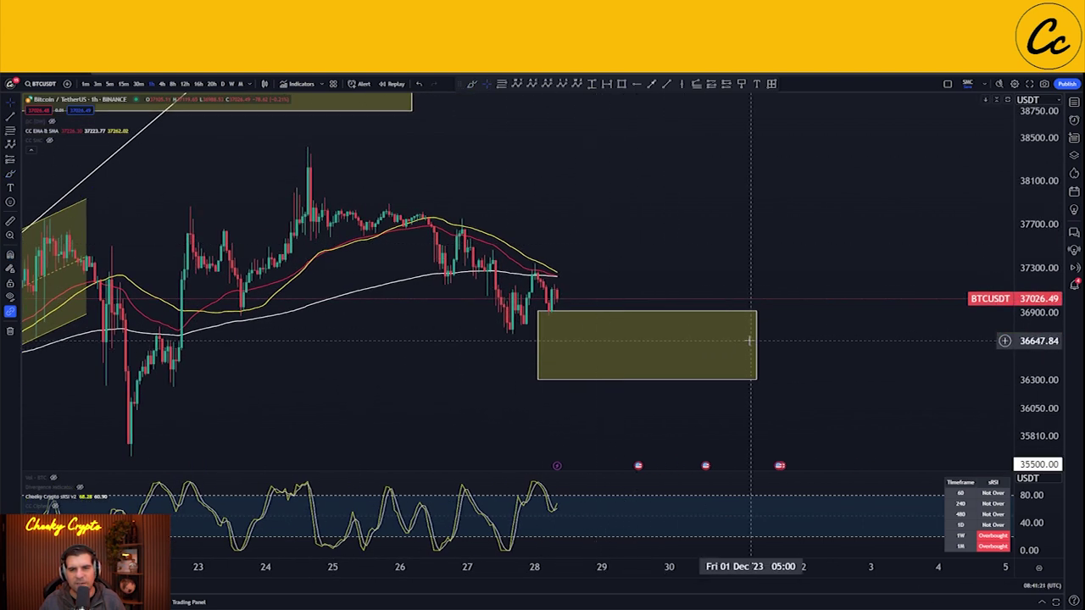
pyautogui.moveTo(680, 247); pyautogui.dragTo(742, 266)
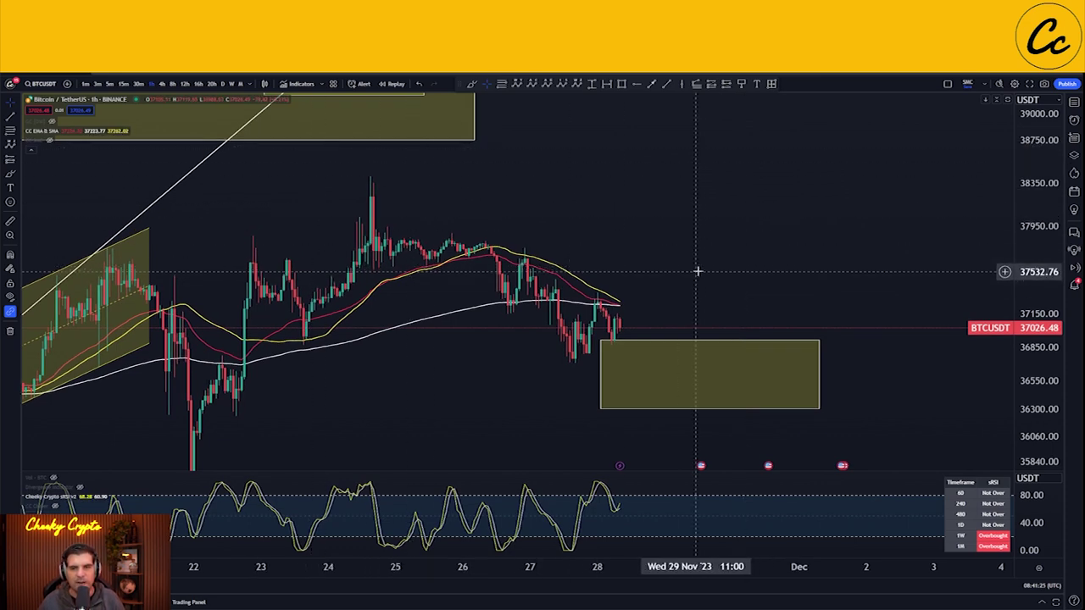
# Try a rising trend line from the 22 November low at 35,632 to about 27 November, and delete it.
pyautogui.moveTo(688, 272); pyautogui.dragTo(683, 245)
pyautogui.scroll(-3, 956, 135)
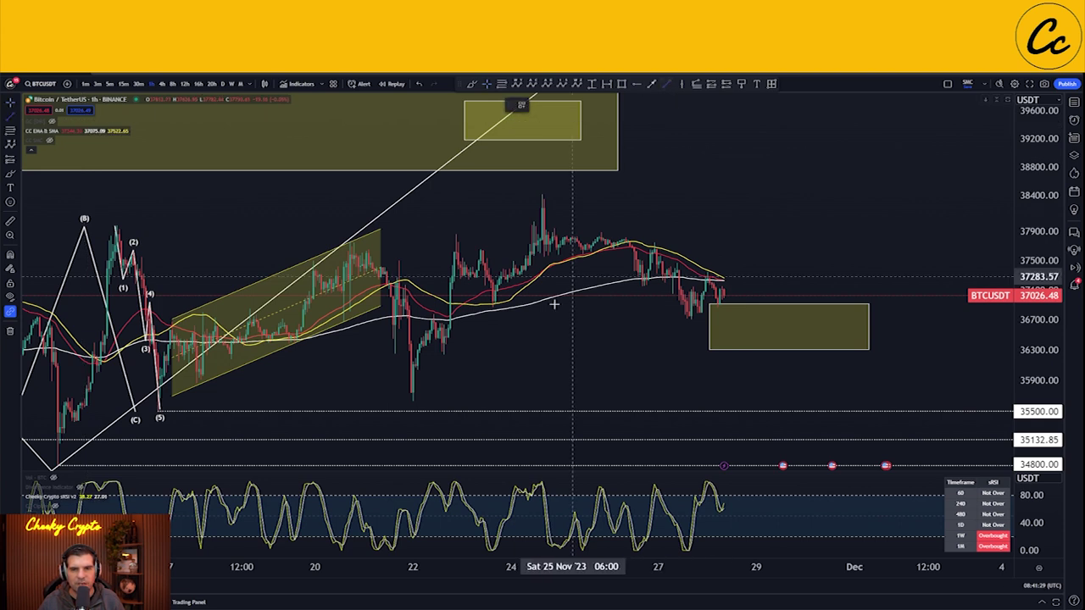
pyautogui.click(413, 402)
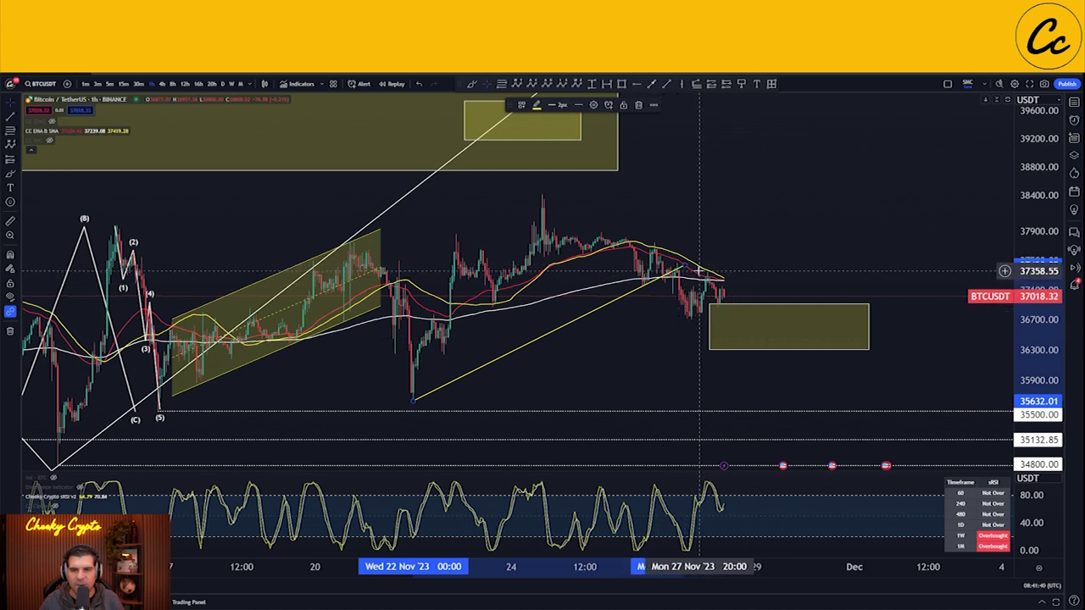
pyautogui.press('Delete')
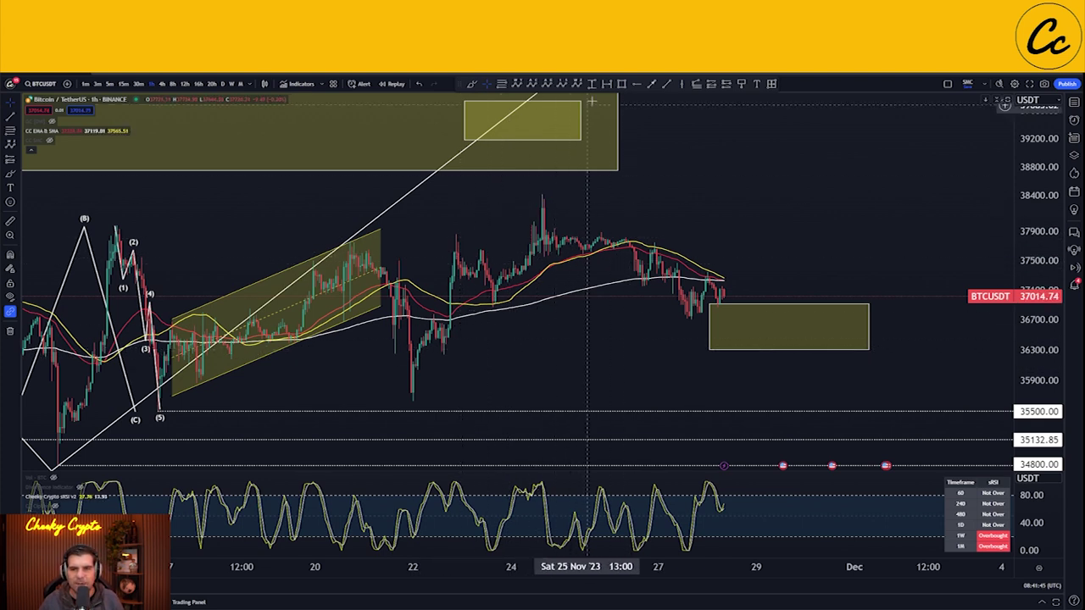
# Draw two descending trend lines from the 24 November high at 38,414 and the low beneath it to about 30 and 29 November.
pyautogui.click(666, 84)
pyautogui.press('ctrl')
pyautogui.click(542, 192)
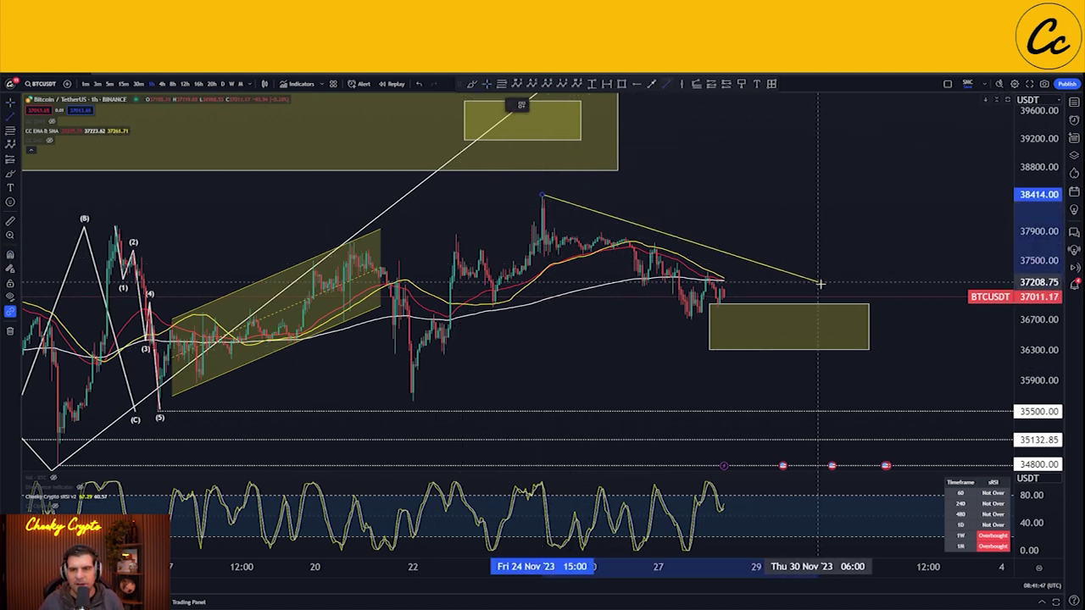
pyautogui.click(826, 317)
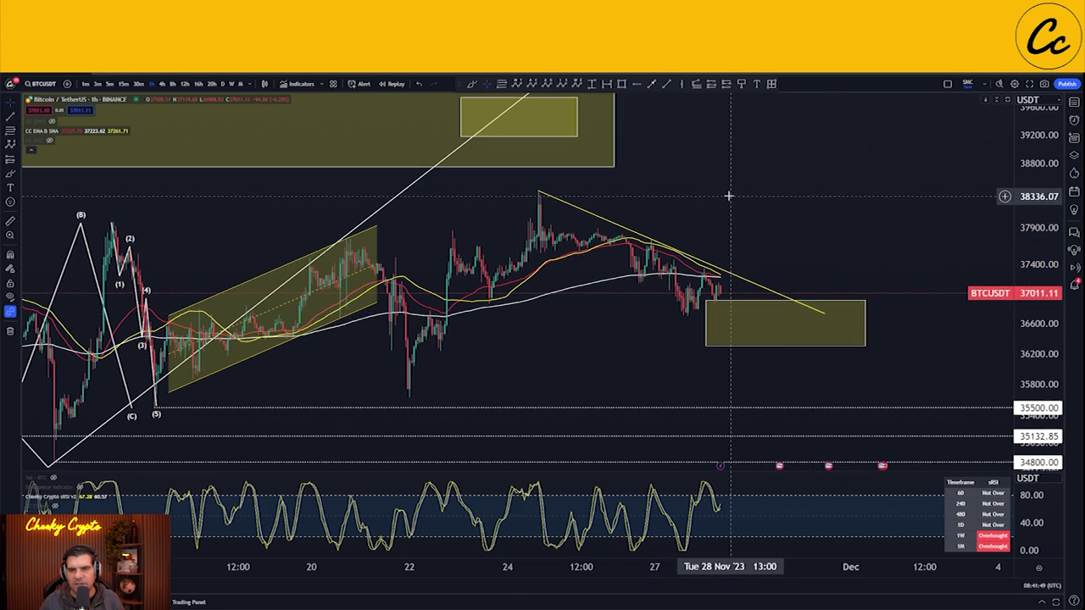
pyautogui.moveTo(531, 239); pyautogui.dragTo(446, 229)
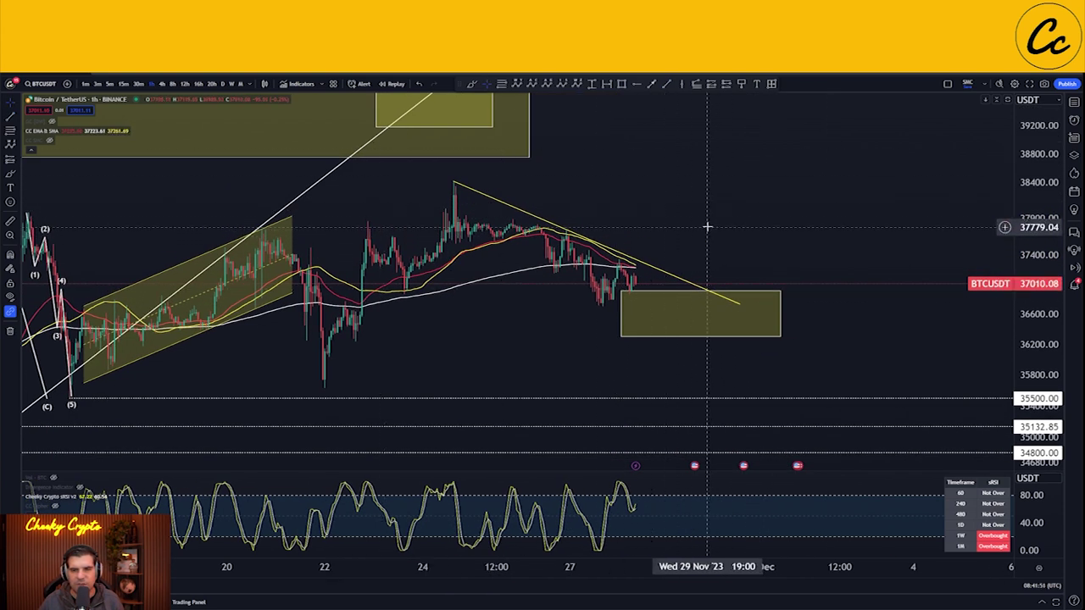
pyautogui.click(666, 84)
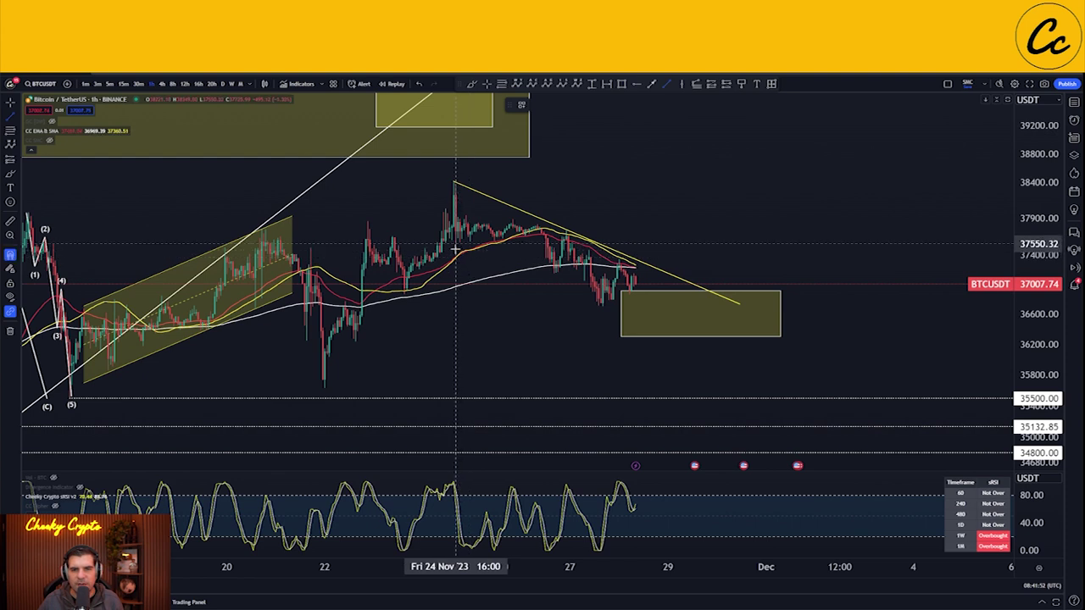
pyautogui.click(456, 247)
pyautogui.click(688, 345)
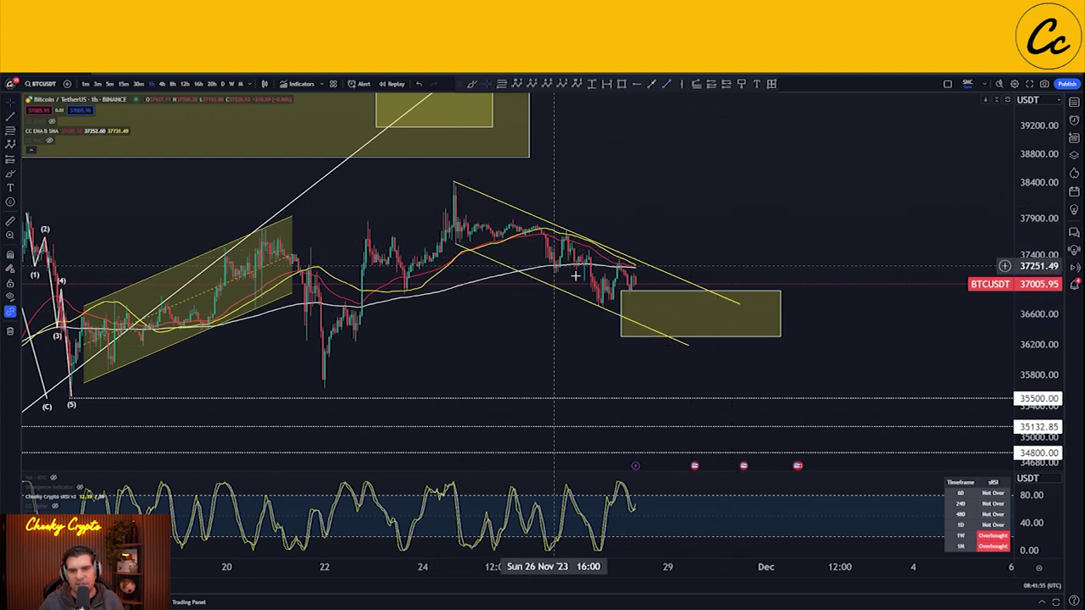
# Delete both descending trend lines that start on 24 November.
pyautogui.click(507, 206)
pyautogui.press('Delete')
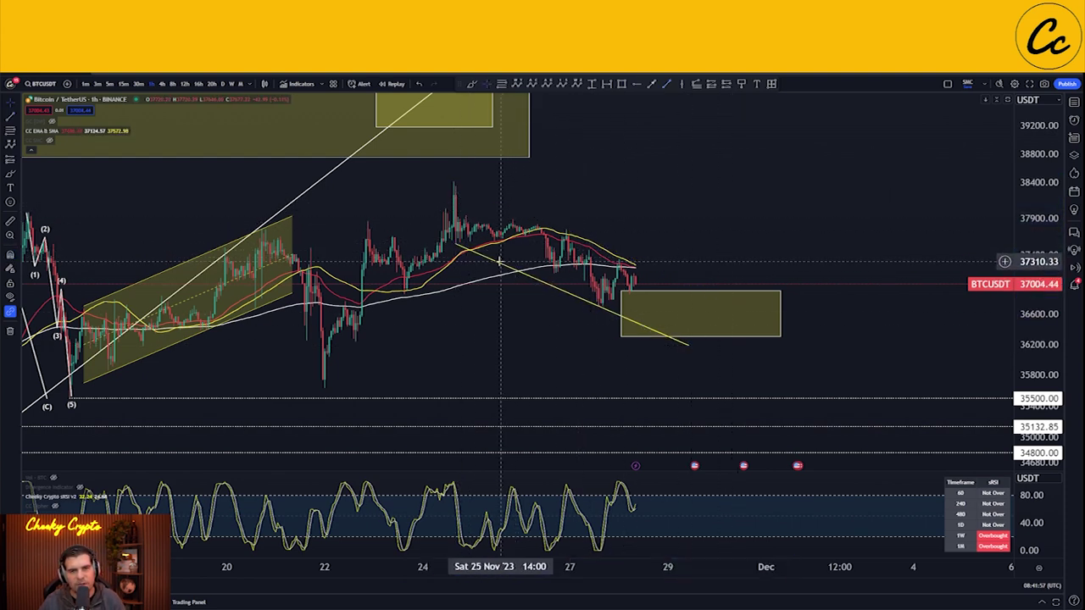
pyautogui.click(498, 266)
pyautogui.press('Delete')
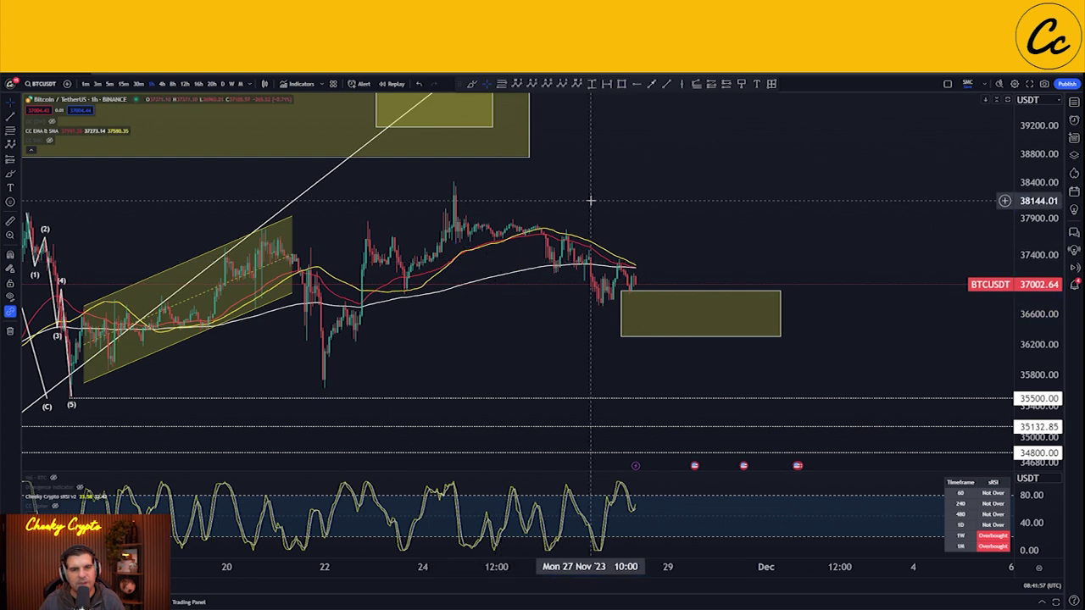
# Draw a parallel channel around the decline, from the 24 November high at 38,414 to about 29 November, reaching through the target zone.
pyautogui.click(18, 117)
pyautogui.click(52, 285)
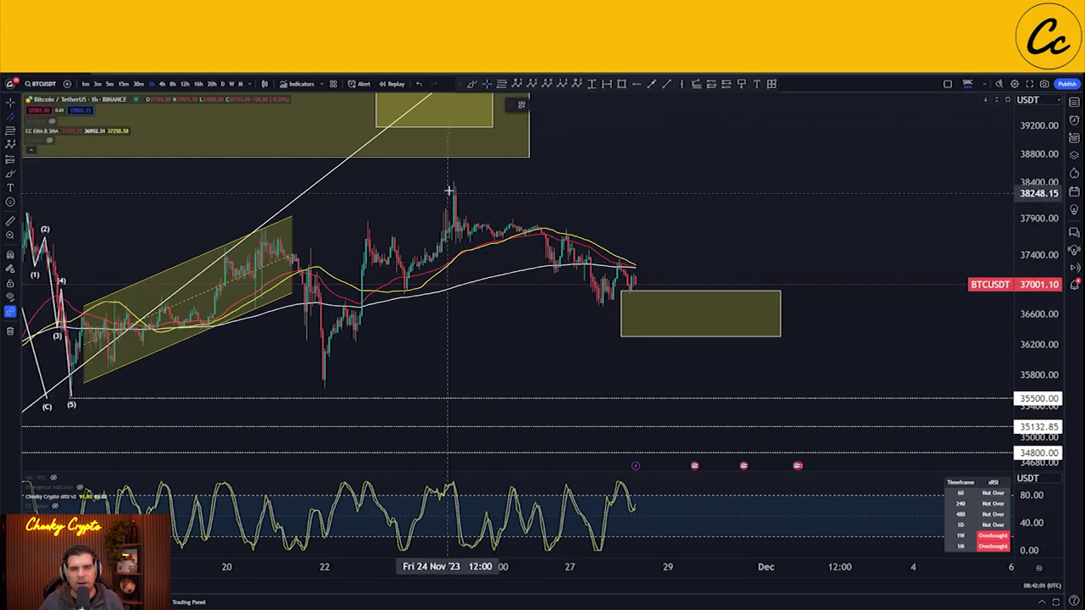
pyautogui.click(454, 181)
pyautogui.click(691, 285)
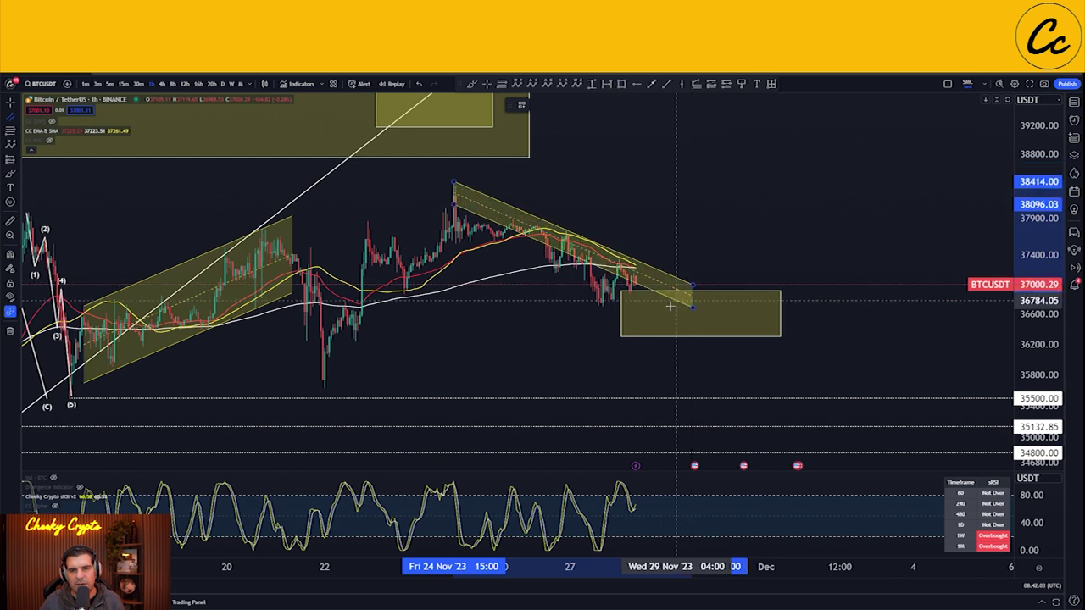
pyautogui.click(656, 332)
pyautogui.moveTo(756, 234)
pyautogui.mouseDown()
pyautogui.moveTo(677, 217)
pyautogui.moveTo(704, 239)
pyautogui.mouseUp()
pyautogui.scroll(-4, 704, 238)
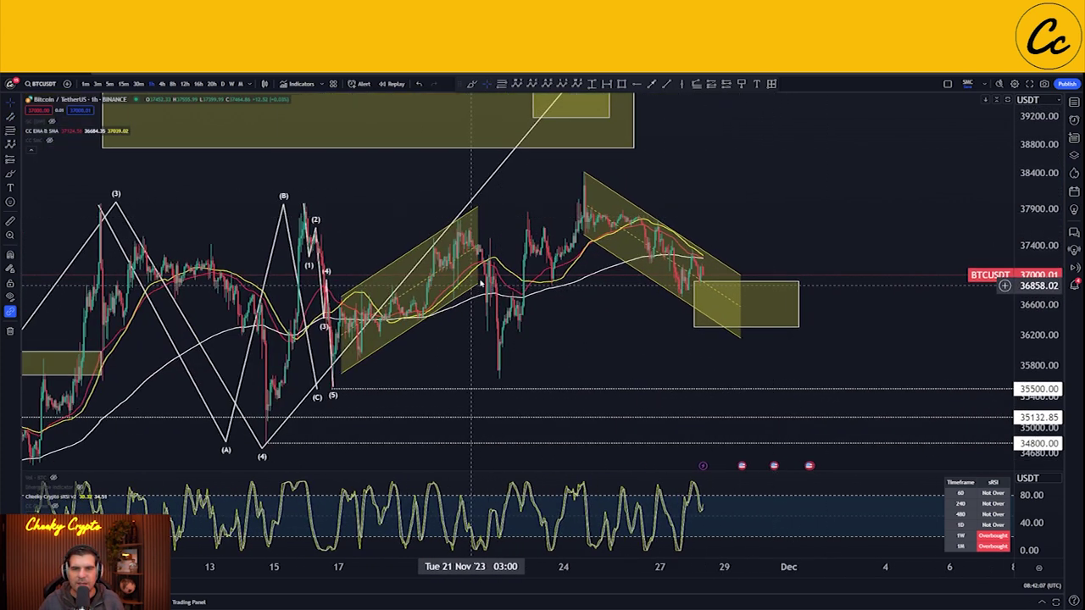
# Circle the rising channel with the brush and sketch an arrow pointing to the 22 November low.
pyautogui.click(472, 84)
pyautogui.moveTo(429, 226); pyautogui.dragTo(439, 222)
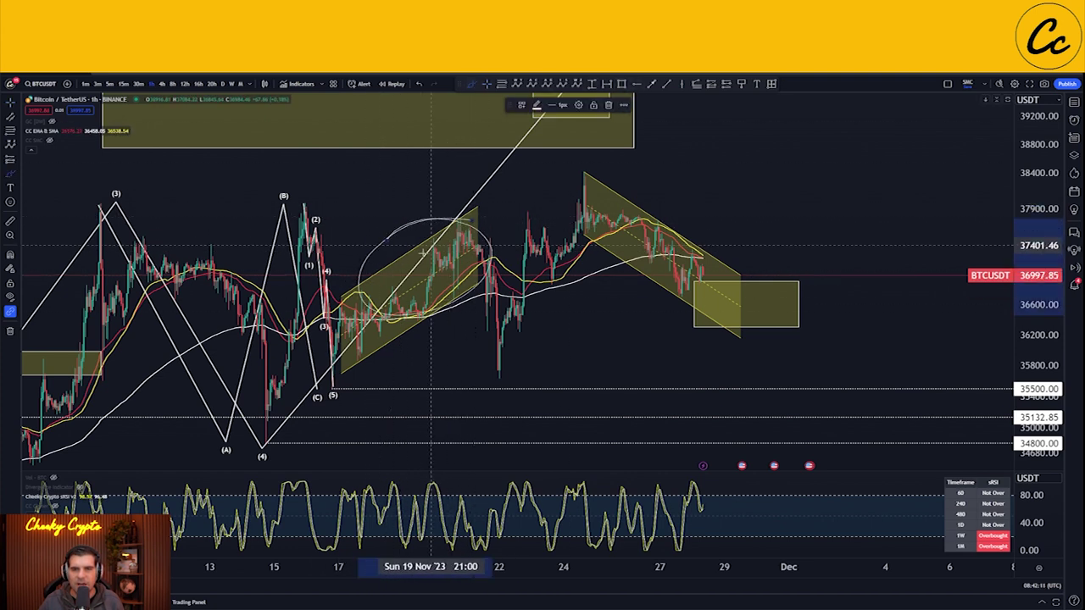
pyautogui.moveTo(648, 371)
pyautogui.mouseDown()
pyautogui.moveTo(508, 368)
pyautogui.moveTo(519, 388)
pyautogui.moveTo(552, 345)
pyautogui.mouseUp()
# Circle the descending channel's upper and lower touch points with the brush and sketch an upward arrow from its lower end.
pyautogui.moveTo(607, 167); pyautogui.dragTo(554, 159)
pyautogui.moveTo(675, 219); pyautogui.dragTo(654, 210)
pyautogui.moveTo(584, 231); pyautogui.dragTo(607, 238)
pyautogui.moveTo(683, 293); pyautogui.dragTo(689, 295)
pyautogui.moveTo(737, 337)
pyautogui.mouseDown()
pyautogui.moveTo(804, 196)
pyautogui.moveTo(843, 226)
pyautogui.moveTo(754, 227)
pyautogui.mouseUp()
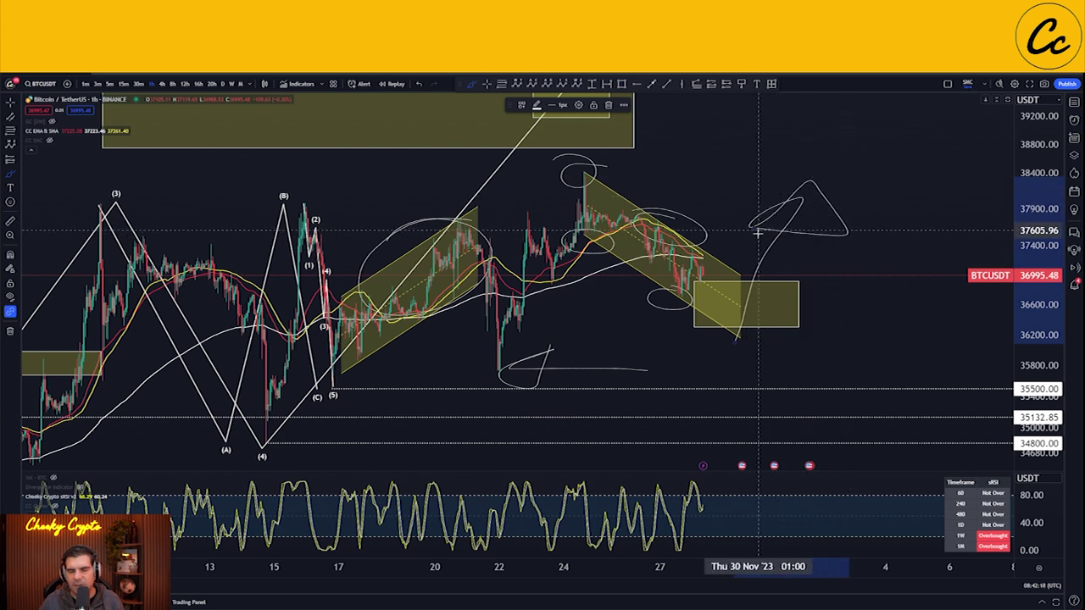
# Undo the brush sketches around the rising and descending channels.
pyautogui.hotkey('ctrl', 'z')
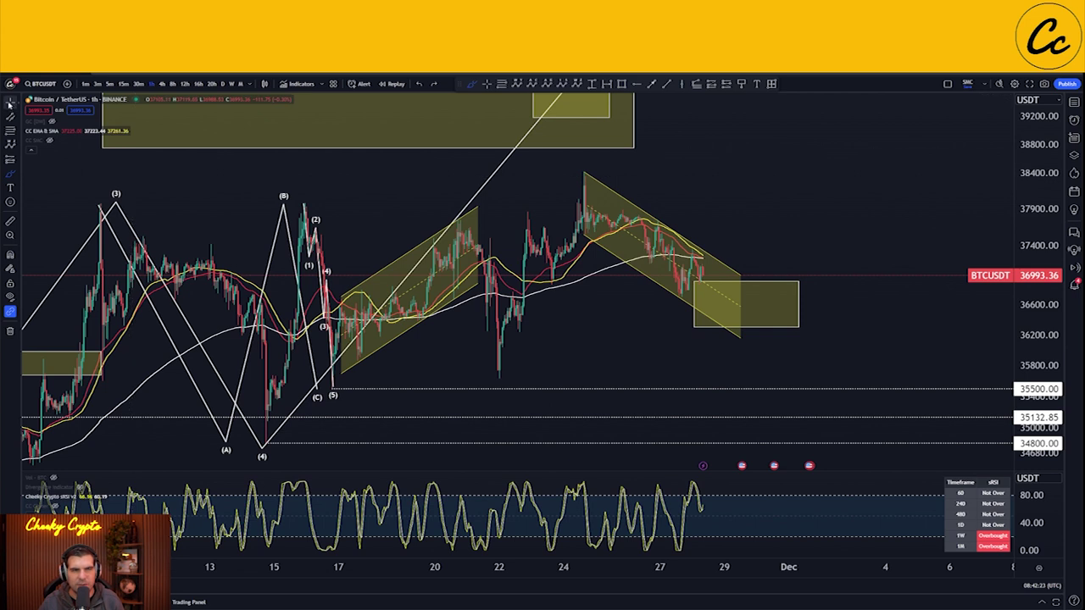
pyautogui.moveTo(721, 178); pyautogui.dragTo(534, 356)
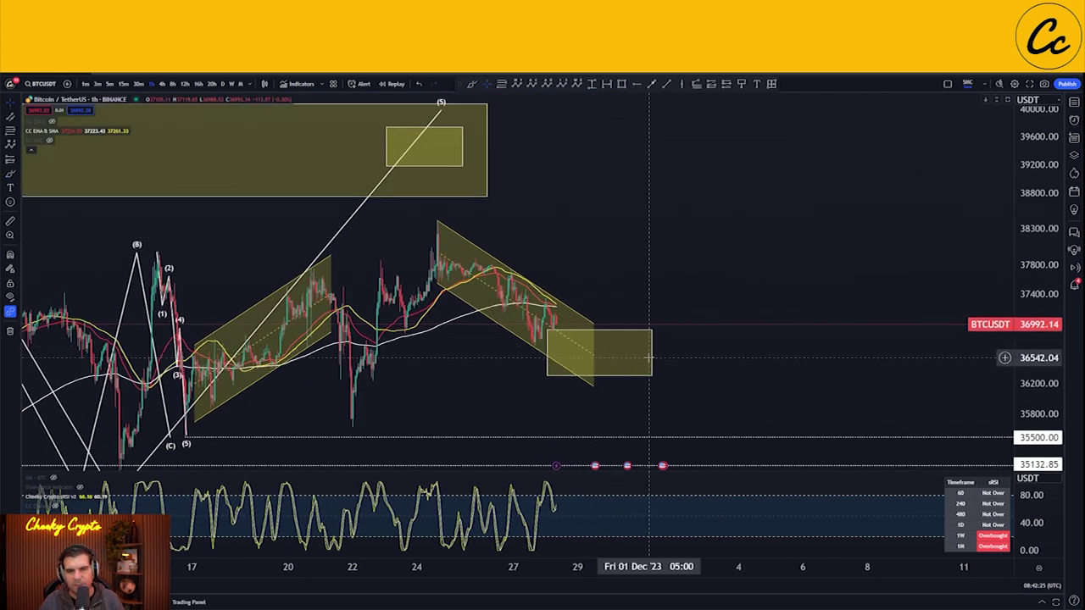
# Try an upward arrow from the target zone to above the descending channel, and delete it.
pyautogui.moveTo(598, 361)
pyautogui.mouseDown()
pyautogui.moveTo(651, 242)
pyautogui.moveTo(704, 170)
pyautogui.mouseUp()
pyautogui.press('Delete')
pyautogui.moveTo(602, 266); pyautogui.dragTo(759, 218)
pyautogui.scroll(4, 686, 243)
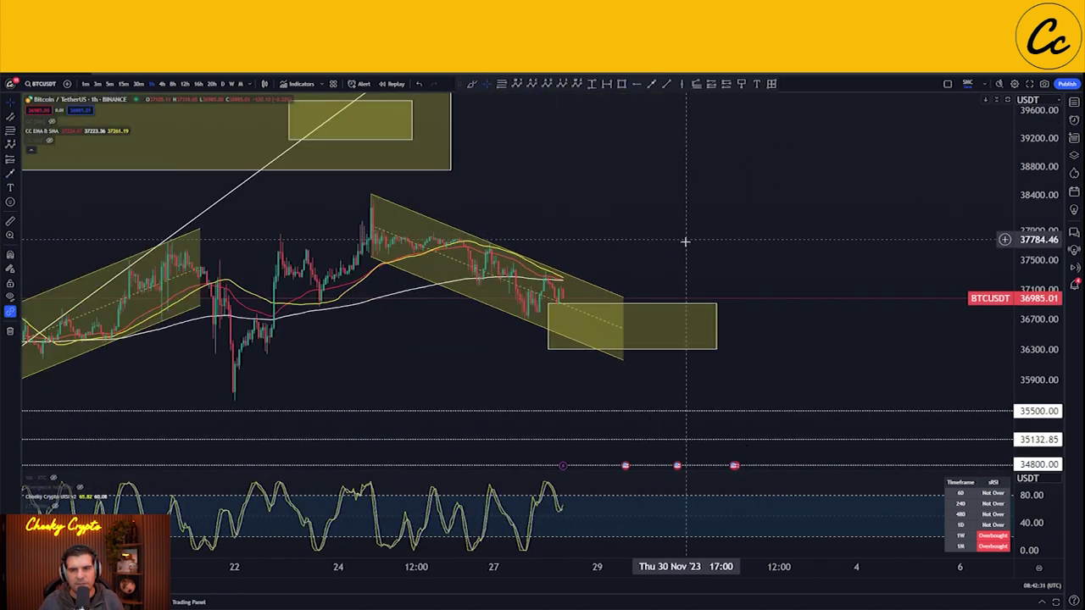
# Show the CC SMC indicator to overlay its supply and demand zones on the descending channel and target rectangle.
pyautogui.moveTo(1040, 378); pyautogui.dragTo(1043, 229)
pyautogui.moveTo(769, 245); pyautogui.dragTo(859, 246)
pyautogui.scroll(3, 782, 256)
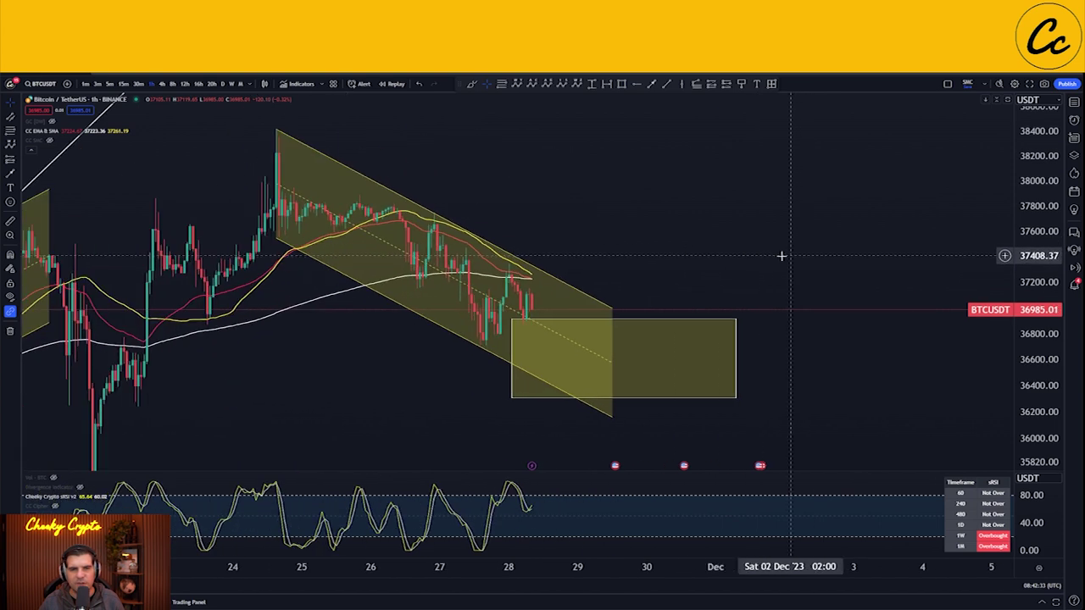
pyautogui.moveTo(736, 249); pyautogui.dragTo(806, 254)
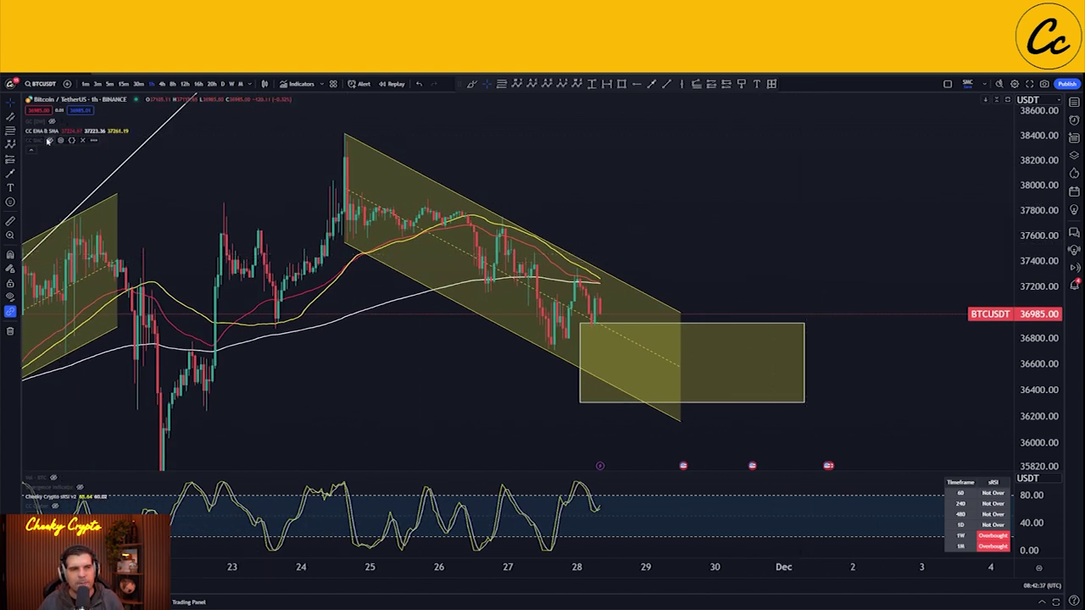
pyautogui.click(49, 140)
pyautogui.scroll(-4, 729, 260)
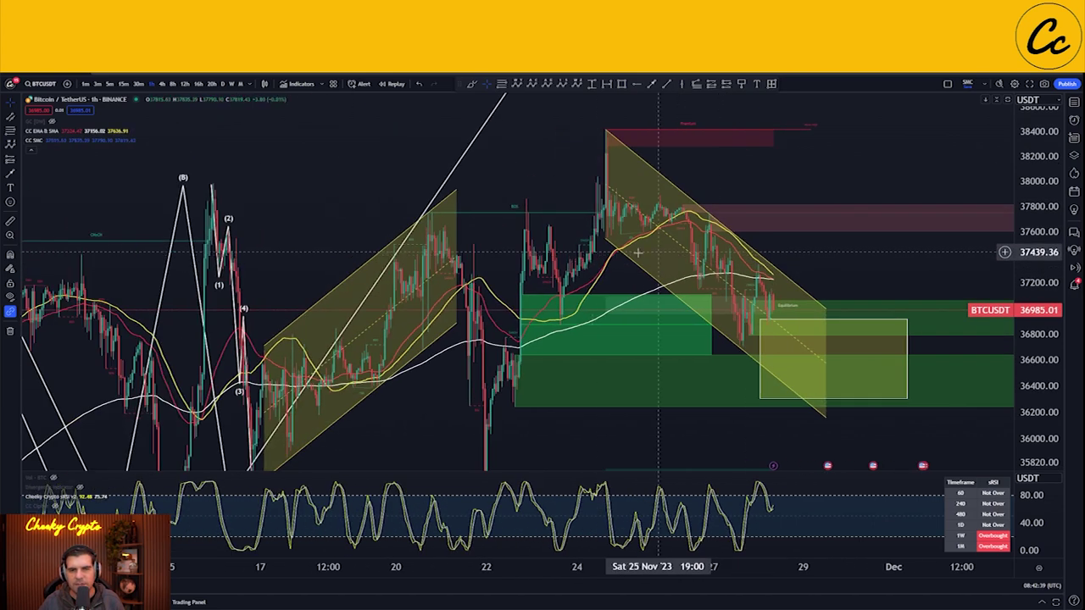
# Circle the upper and lower CHoCH labels around 13 November with the brush and sketch an arrow from the lower to the upper.
pyautogui.moveTo(574, 165)
pyautogui.mouseDown()
pyautogui.moveTo(387, 175)
pyautogui.moveTo(585, 111)
pyautogui.moveTo(550, 213)
pyautogui.moveTo(469, 207)
pyautogui.moveTo(618, 127)
pyautogui.moveTo(618, 142)
pyautogui.moveTo(554, 181)
pyautogui.moveTo(642, 175)
pyautogui.mouseUp()
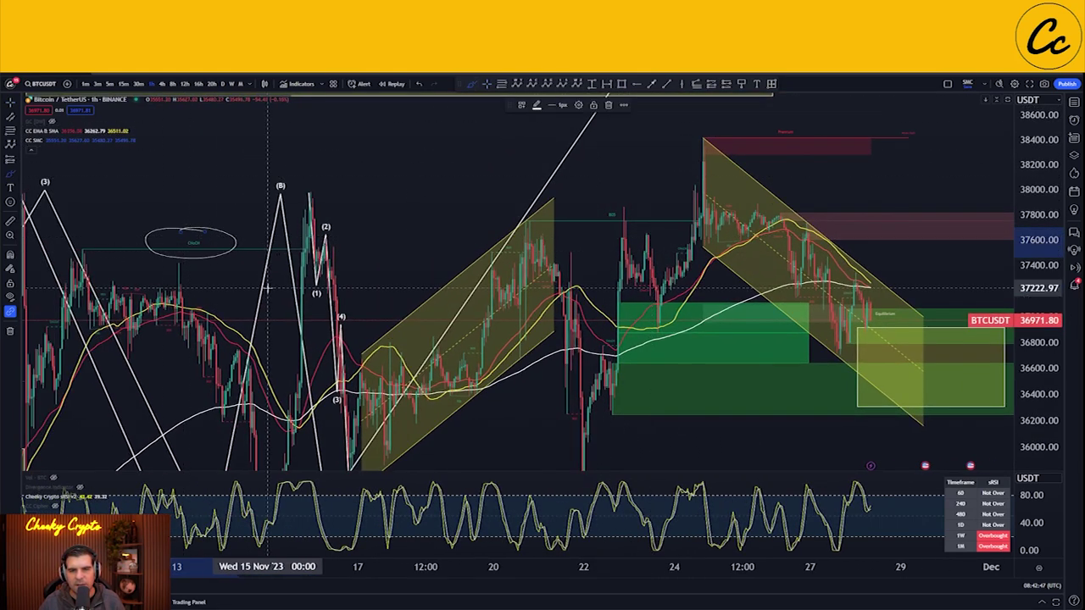
pyautogui.moveTo(1038, 207); pyautogui.dragTo(1040, 312)
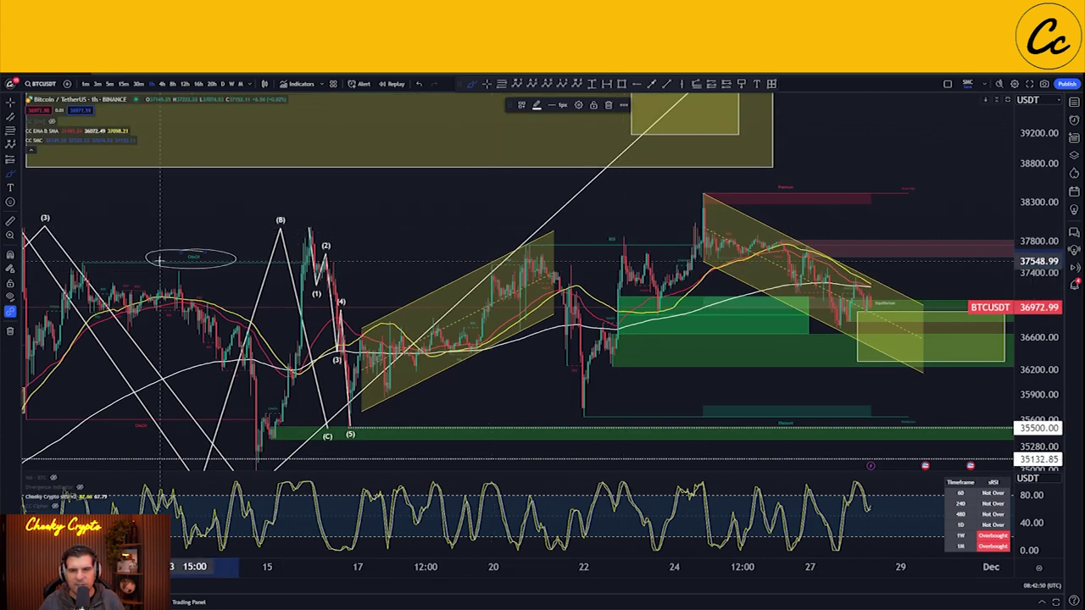
pyautogui.moveTo(159, 417)
pyautogui.mouseDown()
pyautogui.moveTo(129, 413)
pyautogui.moveTo(198, 272)
pyautogui.moveTo(213, 302)
pyautogui.mouseUp()
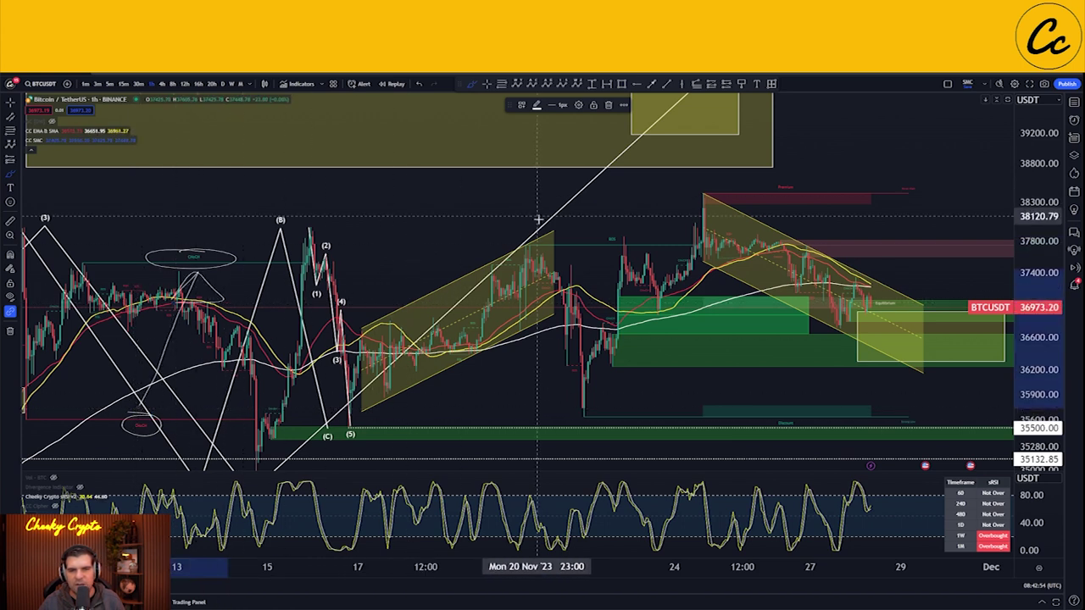
# Circle the 24 November break and the BOS label with the brush, and sketch a curved arrow from the upper CHoCH to the BOS.
pyautogui.moveTo(717, 238); pyautogui.dragTo(682, 237)
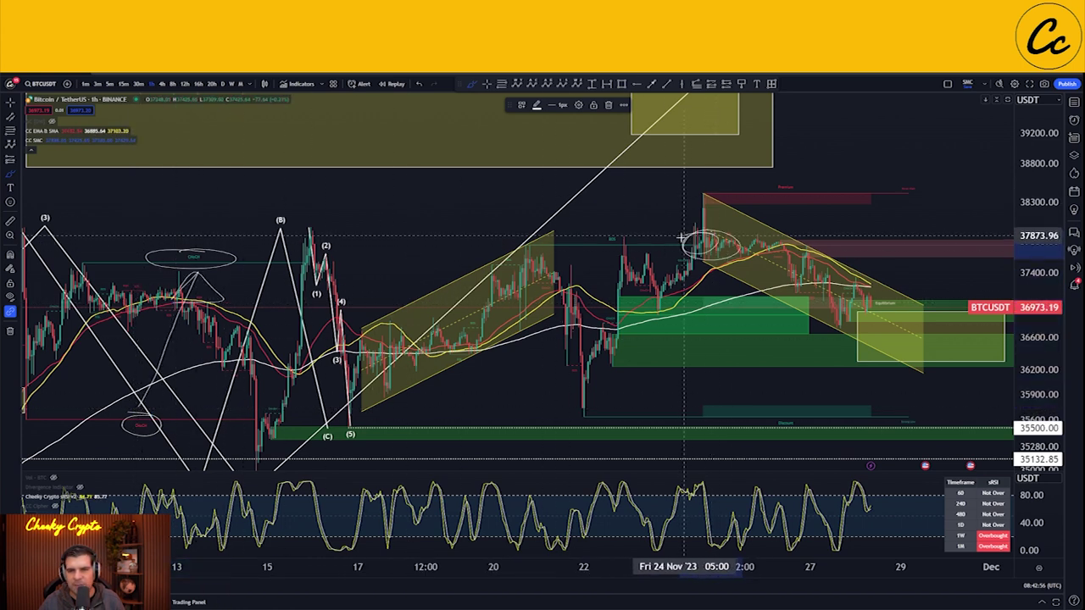
pyautogui.moveTo(635, 229)
pyautogui.mouseDown()
pyautogui.moveTo(593, 238)
pyautogui.moveTo(621, 224)
pyautogui.mouseUp()
pyautogui.moveTo(218, 239)
pyautogui.mouseDown()
pyautogui.moveTo(606, 208)
pyautogui.moveTo(614, 197)
pyautogui.mouseUp()
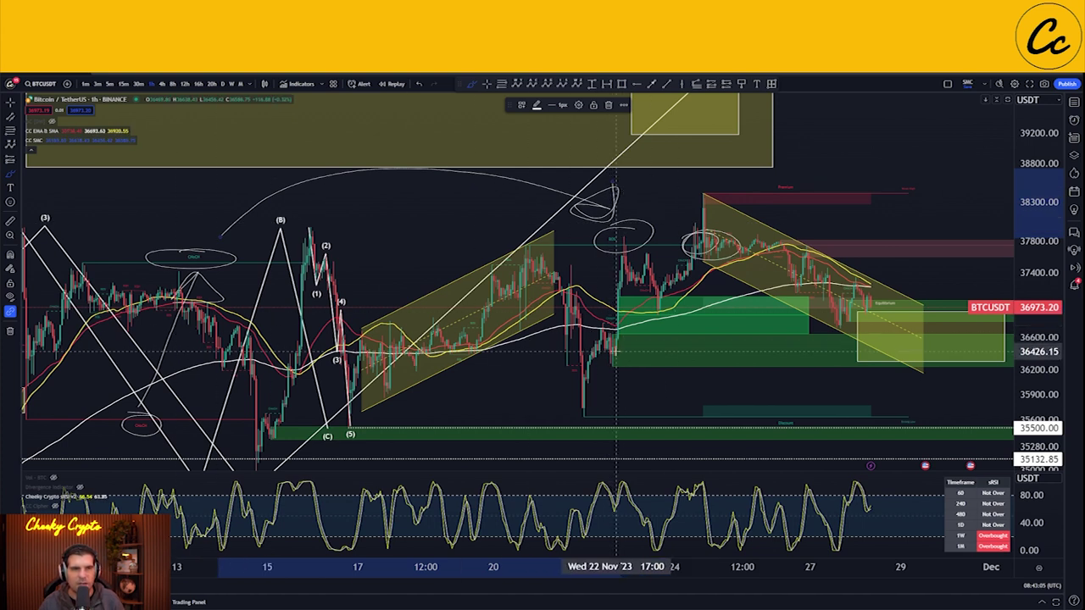
# Undo all brush sketches around the CHoCH and BOS labels along with the connecting arrows.
pyautogui.hotkey('ctrl', 'z')
pyautogui.hotkey('ctrl', 'z')
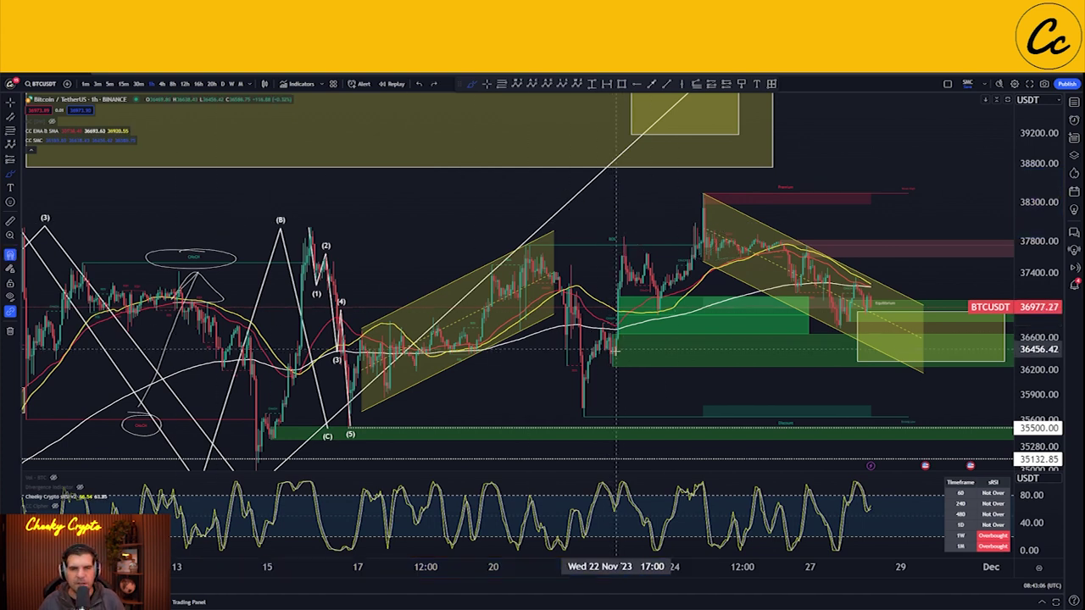
pyautogui.hotkey('ctrl', 'z')
pyautogui.hotkey('ctrl', 'z')
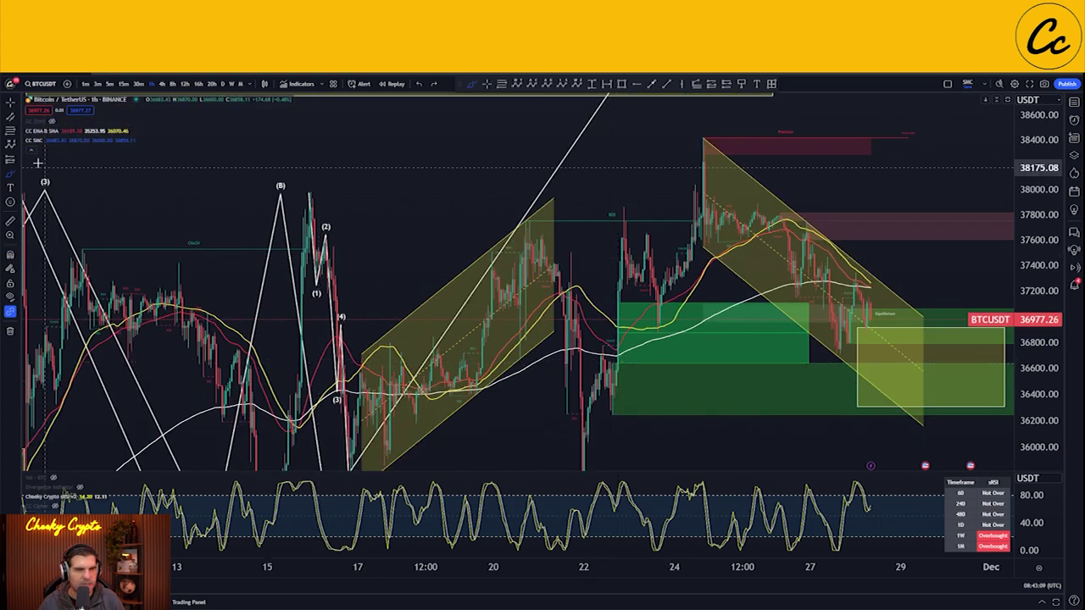
# Draw a rectangle over the upper green demand zone from 22 November 17:00, between 37105.00 and 36638.43, and extend it to 2 December 21:00.
pyautogui.moveTo(882, 286); pyautogui.dragTo(692, 260)
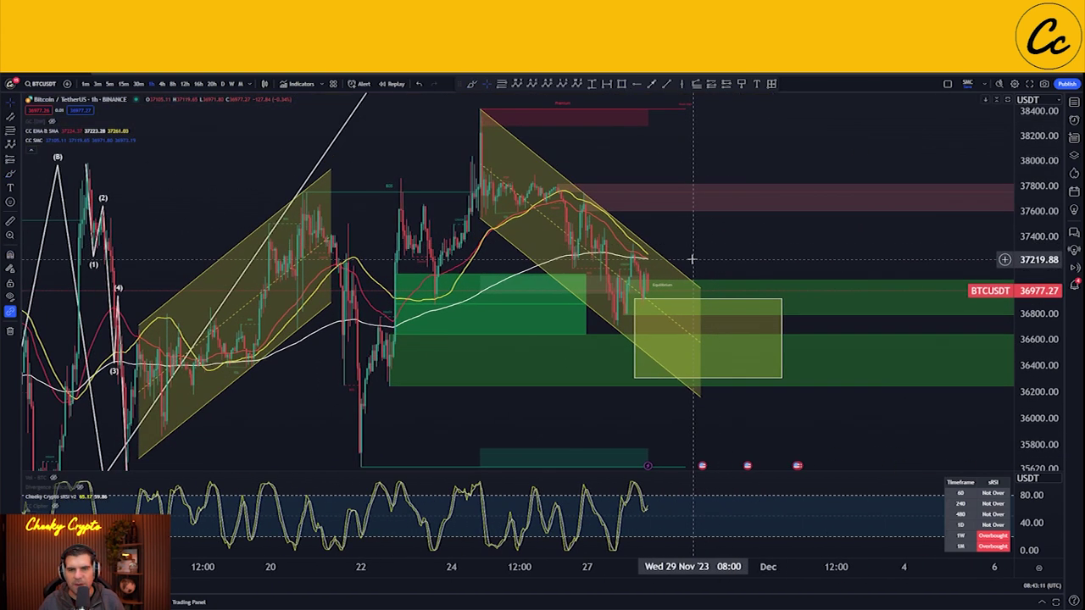
pyautogui.scroll(2, 693, 260)
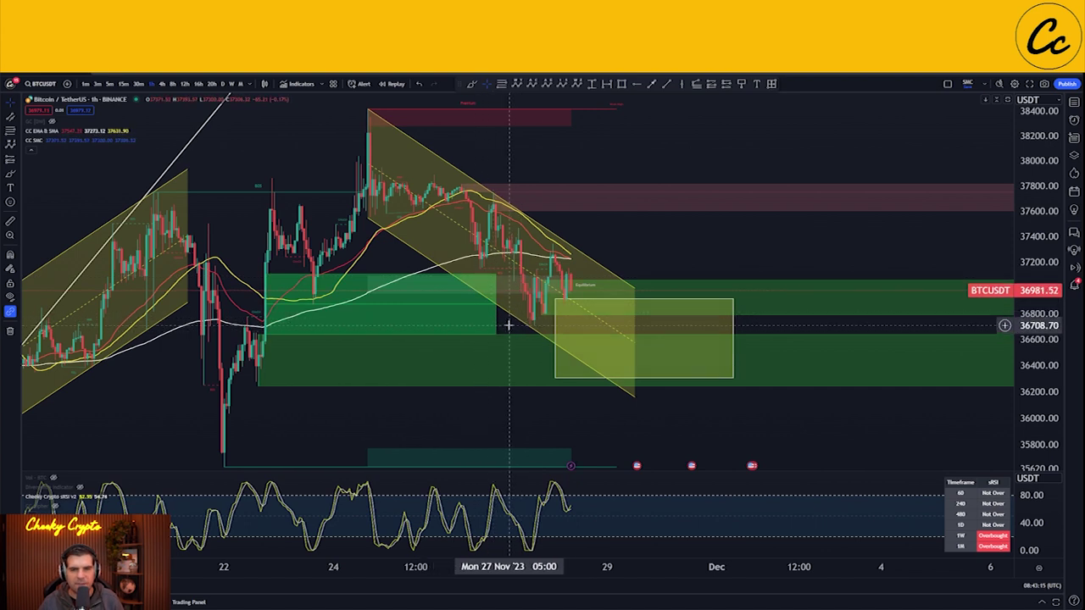
pyautogui.moveTo(507, 326)
pyautogui.mouseDown()
pyautogui.moveTo(562, 287)
pyautogui.moveTo(588, 304)
pyautogui.mouseUp()
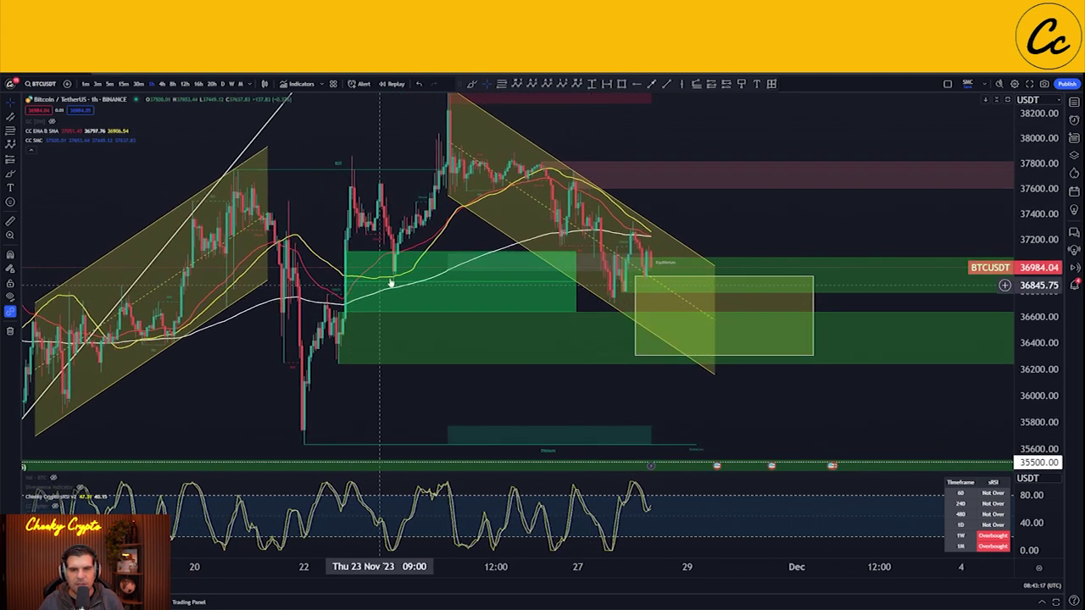
pyautogui.click(622, 86)
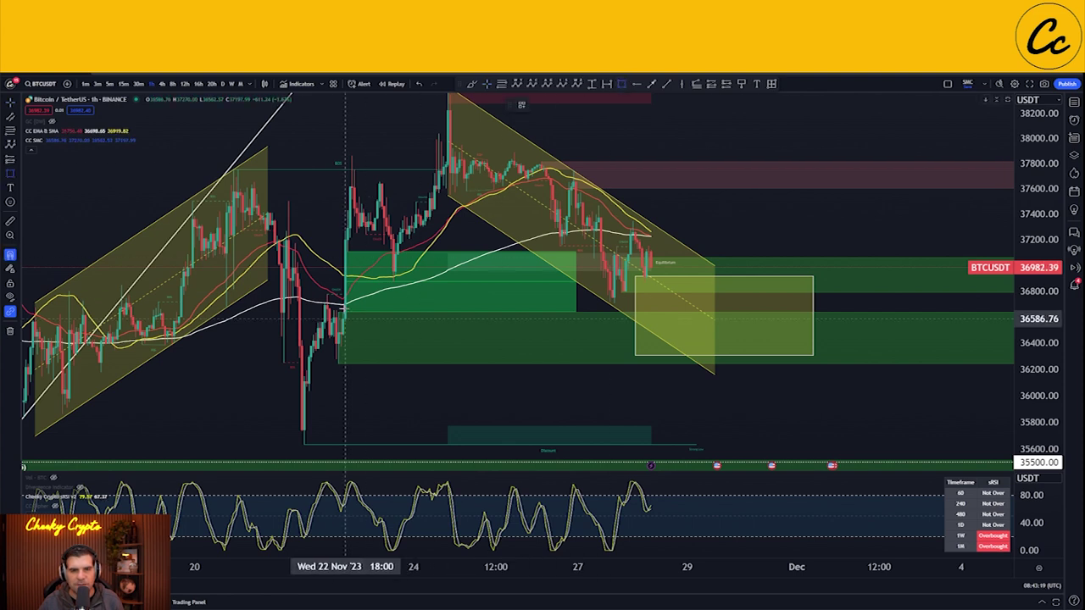
pyautogui.keyDown('ctrl'); pyautogui.click(347, 252); pyautogui.keyUp('ctrl')
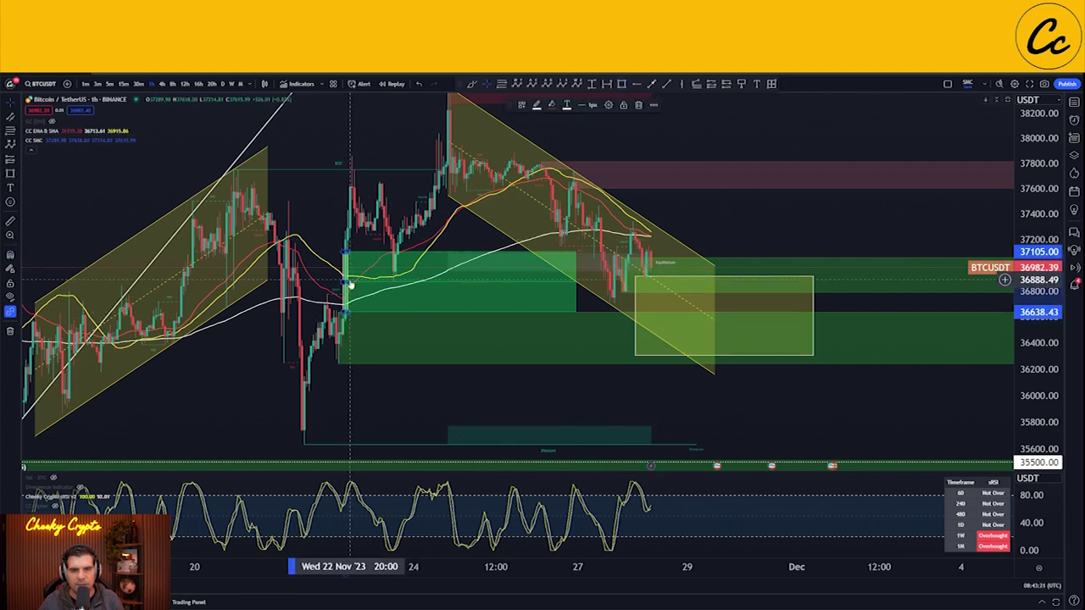
pyautogui.moveTo(348, 283); pyautogui.dragTo(900, 283)
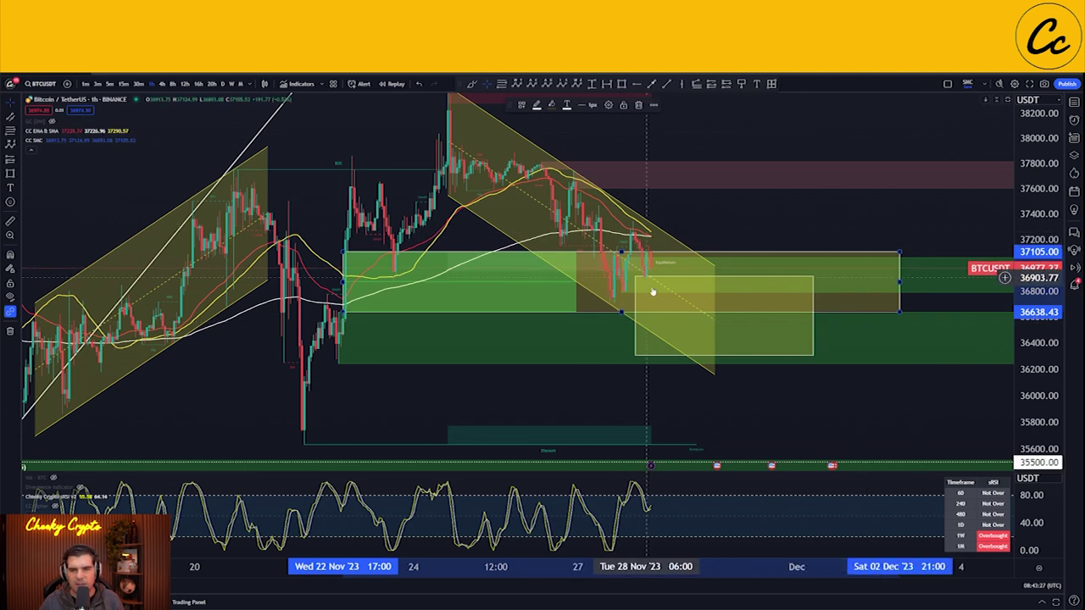
# Delete the rectangle drawn over the upper demand zone, keeping the target rectangle.
pyautogui.click(812, 317)
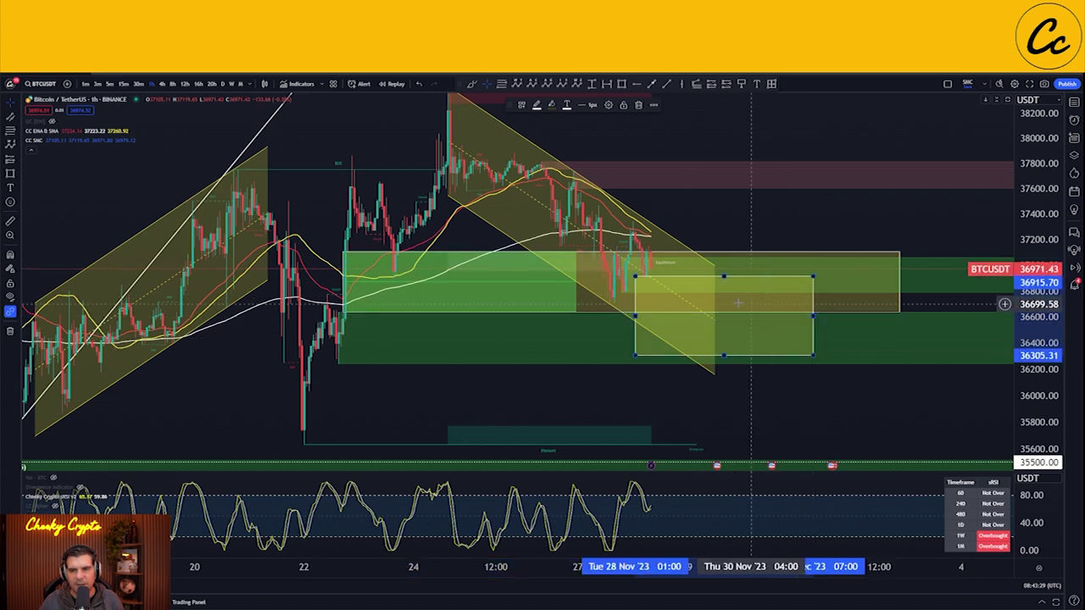
pyautogui.click(899, 280)
pyautogui.press('Delete')
# Switch to the Macro layout with the BTCUSDT daily chart.
pyautogui.moveTo(777, 237); pyautogui.dragTo(798, 278)
pyautogui.moveTo(1037, 170); pyautogui.dragTo(1039, 287)
pyautogui.scroll(-3, 883, 282)
pyautogui.moveTo(884, 194); pyautogui.dragTo(825, 201)
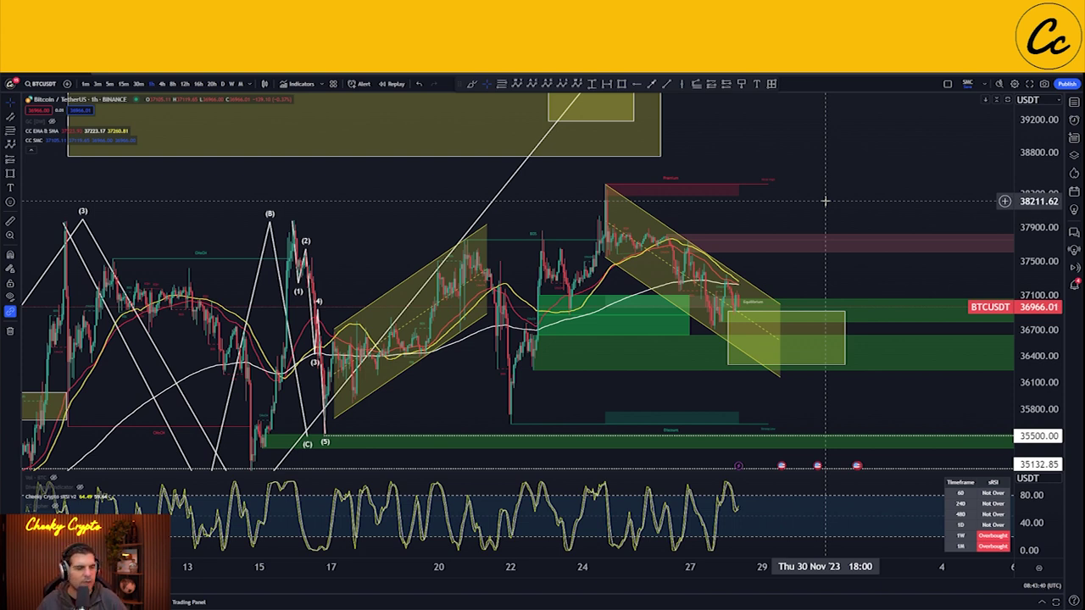
pyautogui.click(135, 75)
pyautogui.scroll(5, 691, 252)
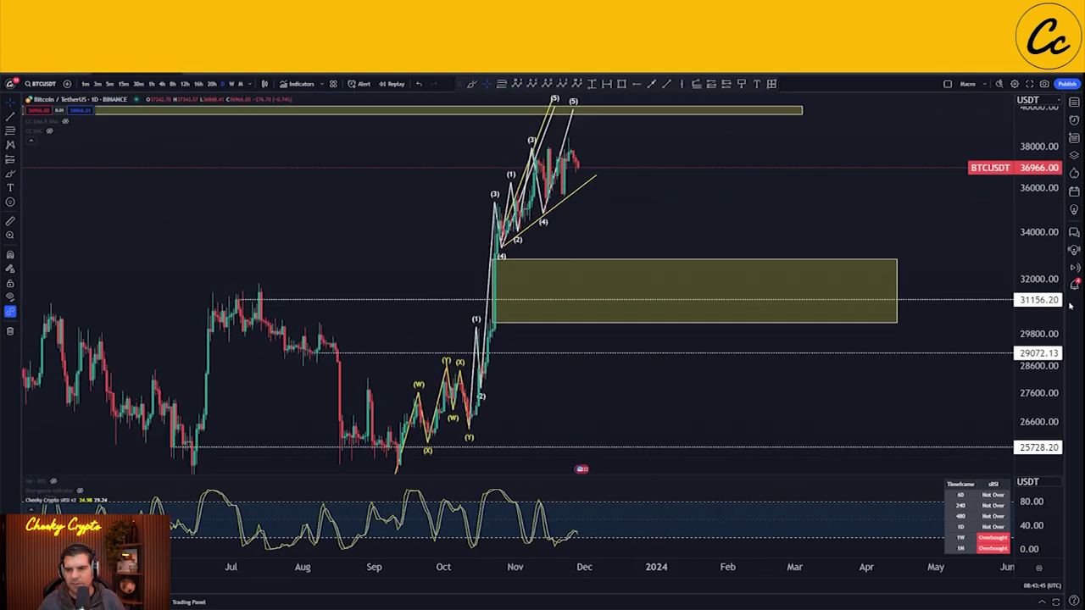
# Draw a five-point Elliott impulse wave from the 12 November low through the recent daily swings up to the resistance zone near 40000.
pyautogui.scroll(3, 775, 308)
pyautogui.moveTo(464, 285); pyautogui.dragTo(757, 317)
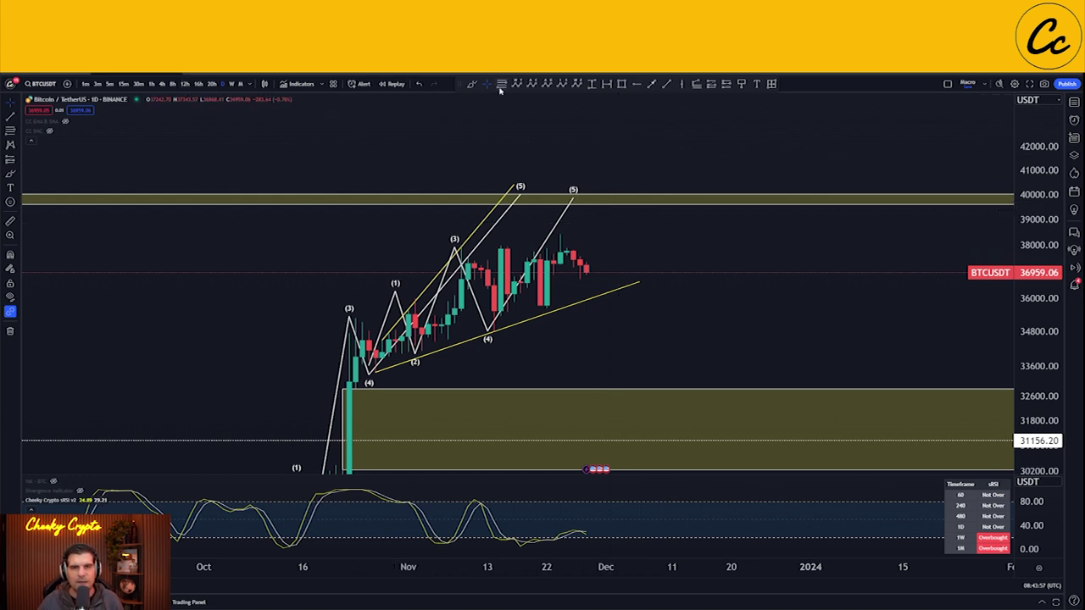
pyautogui.click(481, 334)
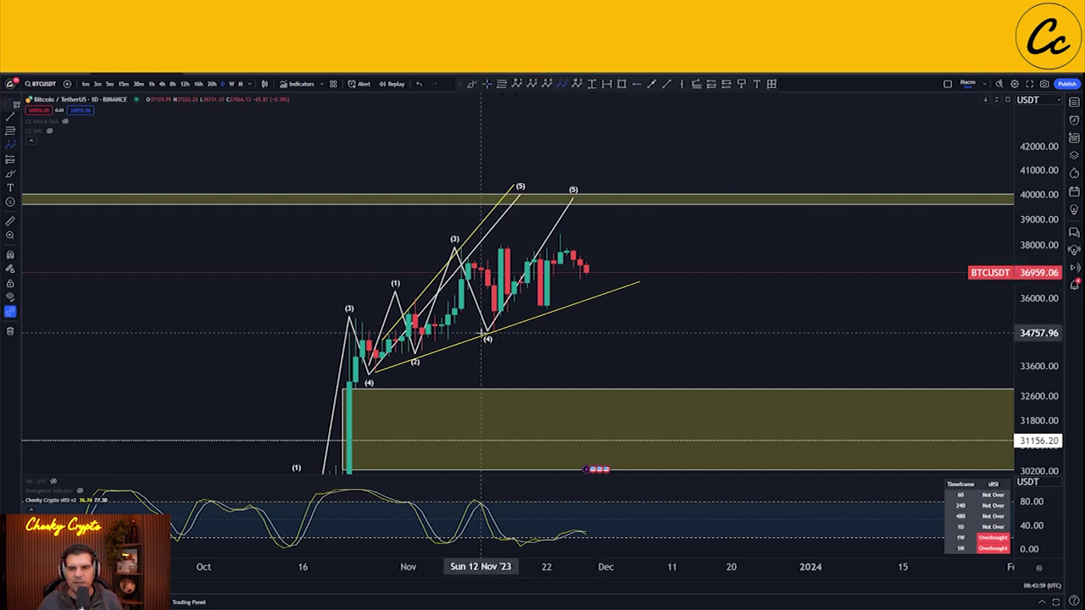
pyautogui.click(507, 246)
pyautogui.click(519, 312)
pyautogui.click(553, 232)
pyautogui.click(586, 281)
pyautogui.click(614, 206)
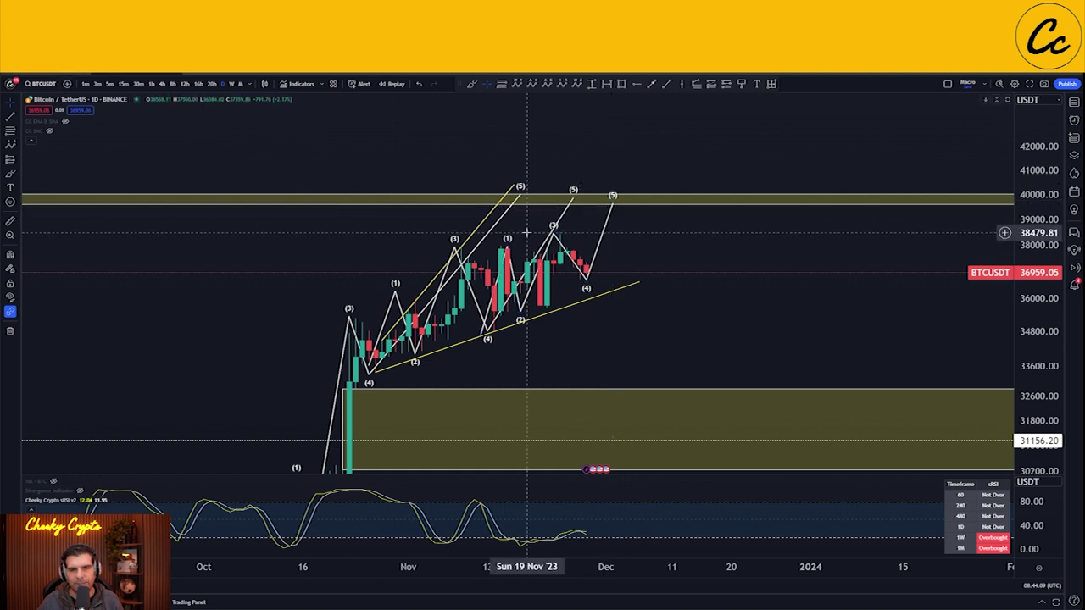
# Move the existing wave (5) endpoints to 23 November at 39748.56 and 17 November at 39956.04, and delete the newly drawn impulse wave.
pyautogui.click(563, 208)
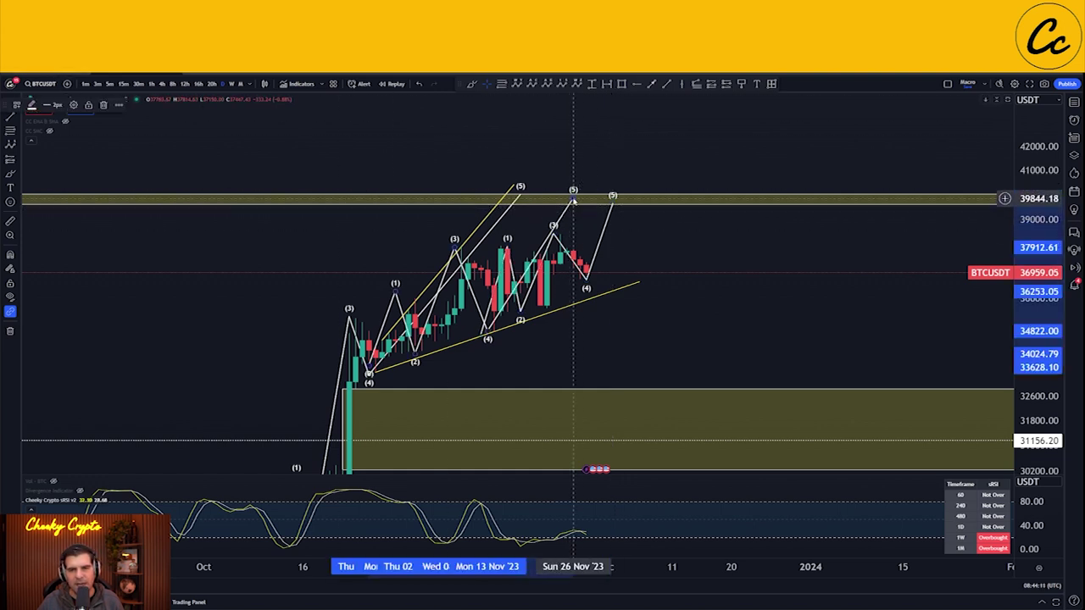
pyautogui.moveTo(574, 200); pyautogui.dragTo(554, 201)
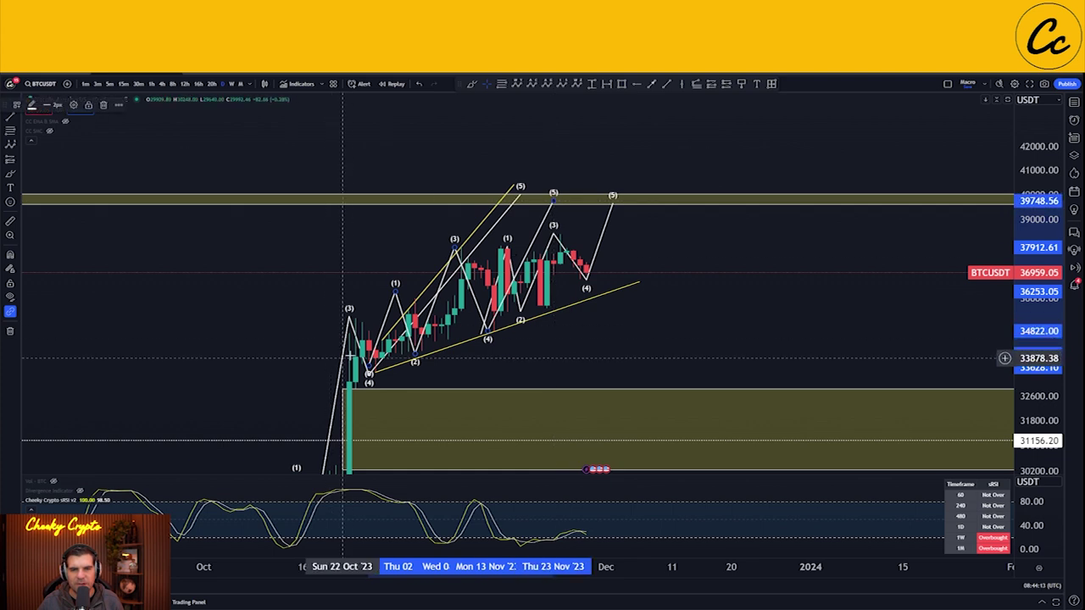
pyautogui.moveTo(554, 204); pyautogui.dragTo(513, 189)
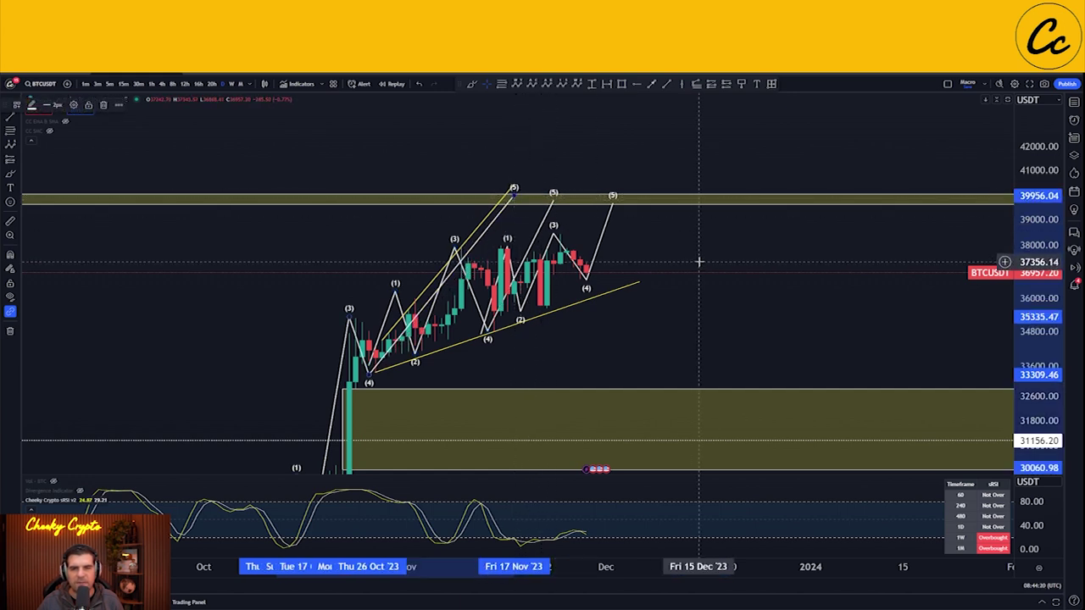
pyautogui.click(612, 212)
pyautogui.press('Delete')
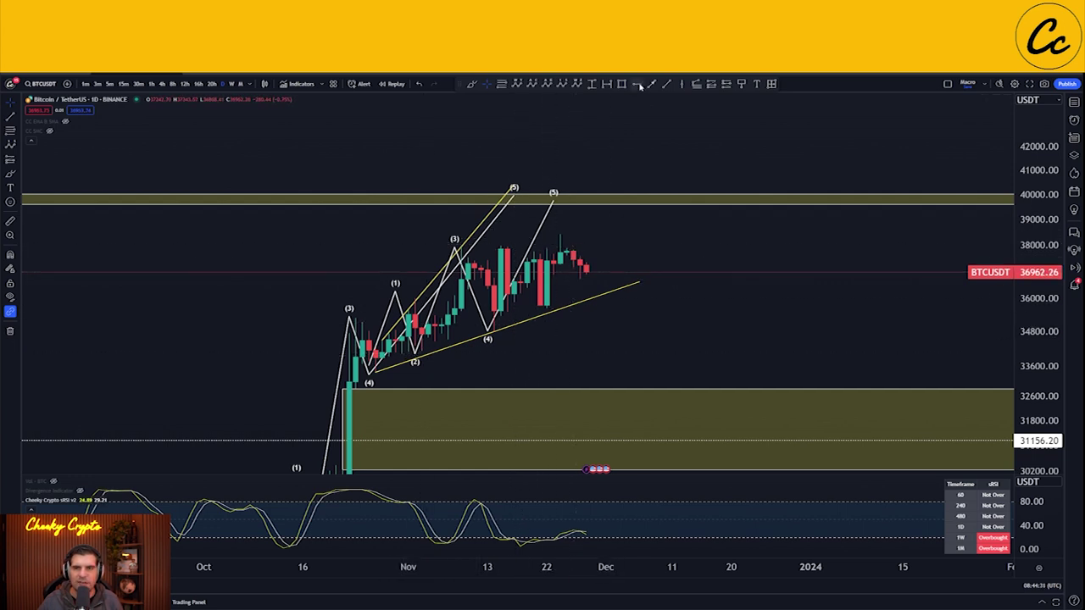
# Place a horizontal ray at 34120.00 starting 3 November 2023, and nudge the wave (4) point slightly lower.
pyautogui.click(420, 360)
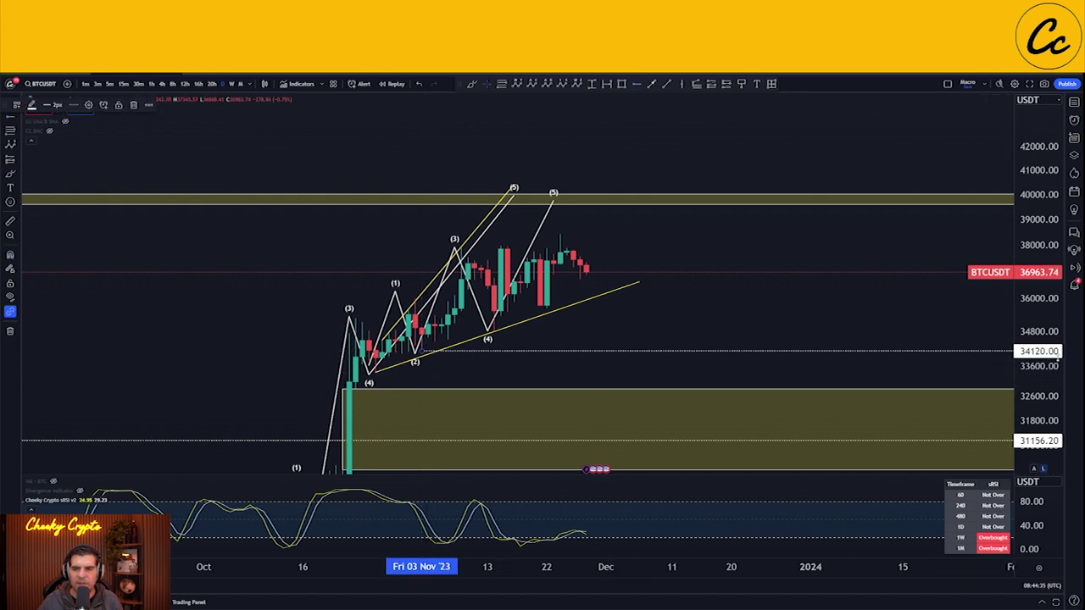
pyautogui.moveTo(488, 331)
pyautogui.mouseDown()
pyautogui.moveTo(509, 331)
pyautogui.moveTo(488, 333)
pyautogui.mouseUp()
pyautogui.click(540, 328)
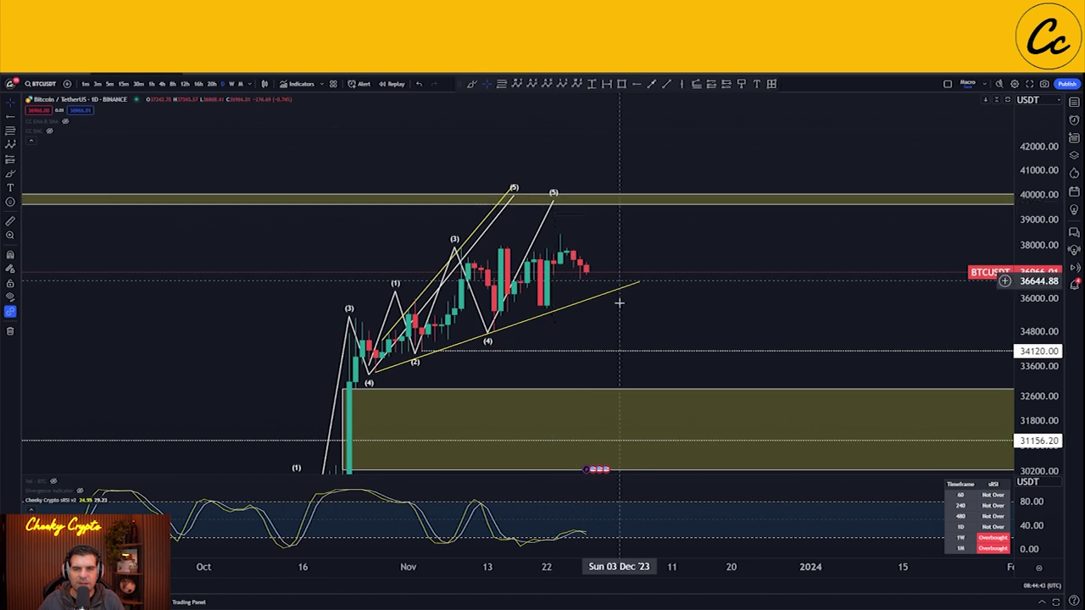
# Remove the horizontal ray at 34120.00 and show the CC EMA & SMA moving averages on the daily chart.
pyautogui.moveTo(680, 308)
pyautogui.mouseDown()
pyautogui.moveTo(690, 322)
pyautogui.moveTo(691, 298)
pyautogui.mouseUp()
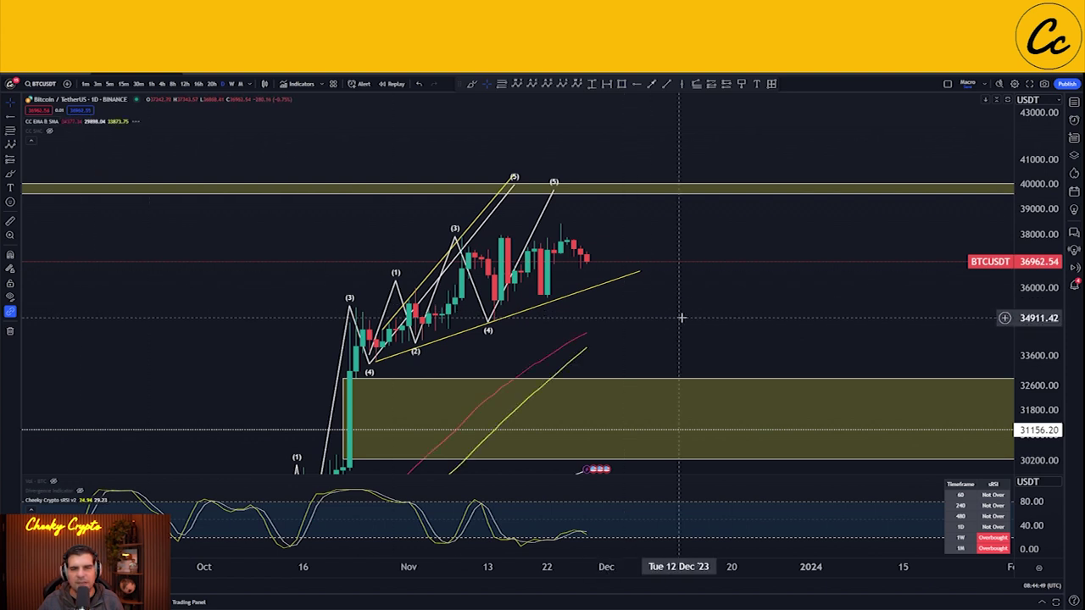
pyautogui.moveTo(681, 317); pyautogui.dragTo(606, 233)
pyautogui.moveTo(1021, 203); pyautogui.dragTo(1022, 225)
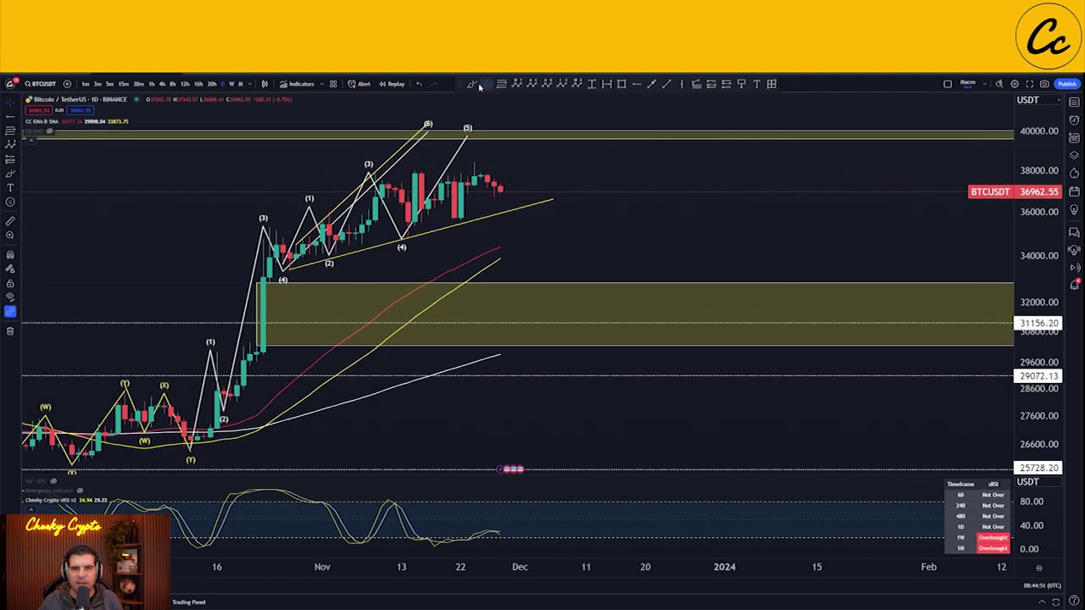
# Circle the ends of the red, yellow and white moving averages individually and all together with the brush, deleting each sketch.
pyautogui.moveTo(517, 247)
pyautogui.mouseDown()
pyautogui.moveTo(488, 251)
pyautogui.moveTo(513, 243)
pyautogui.mouseUp()
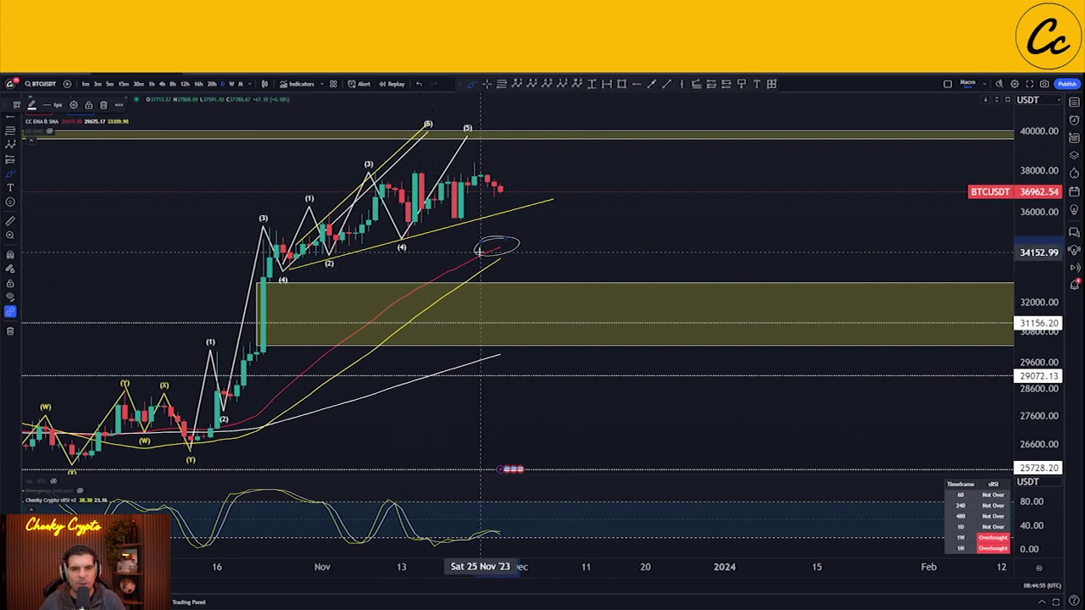
pyautogui.press('Delete')
pyautogui.moveTo(501, 254)
pyautogui.mouseDown()
pyautogui.moveTo(484, 256)
pyautogui.moveTo(510, 256)
pyautogui.mouseUp()
pyautogui.press('Delete')
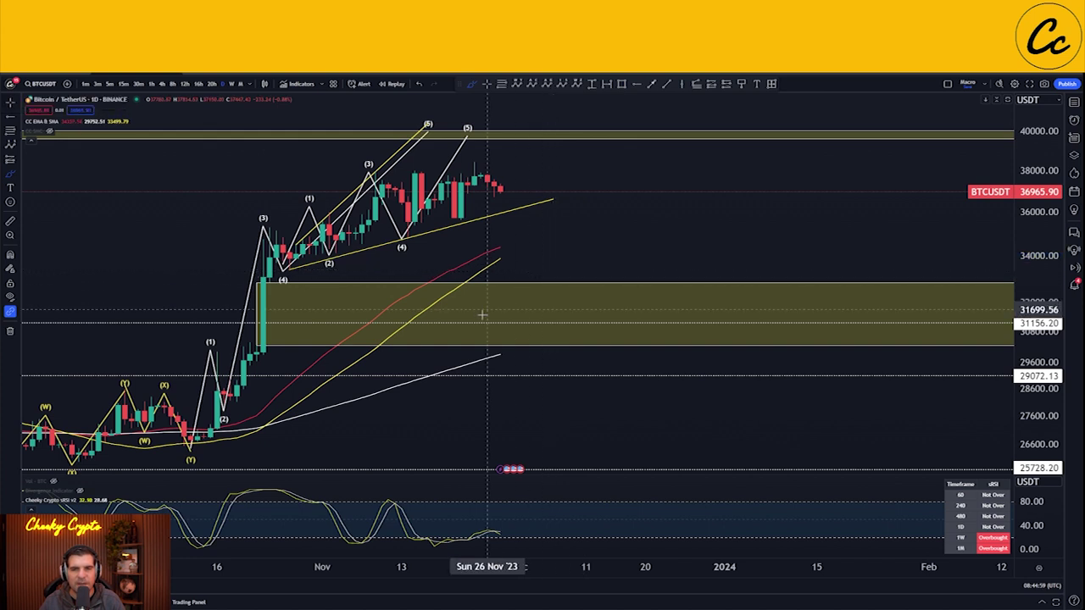
pyautogui.moveTo(507, 352); pyautogui.dragTo(511, 353)
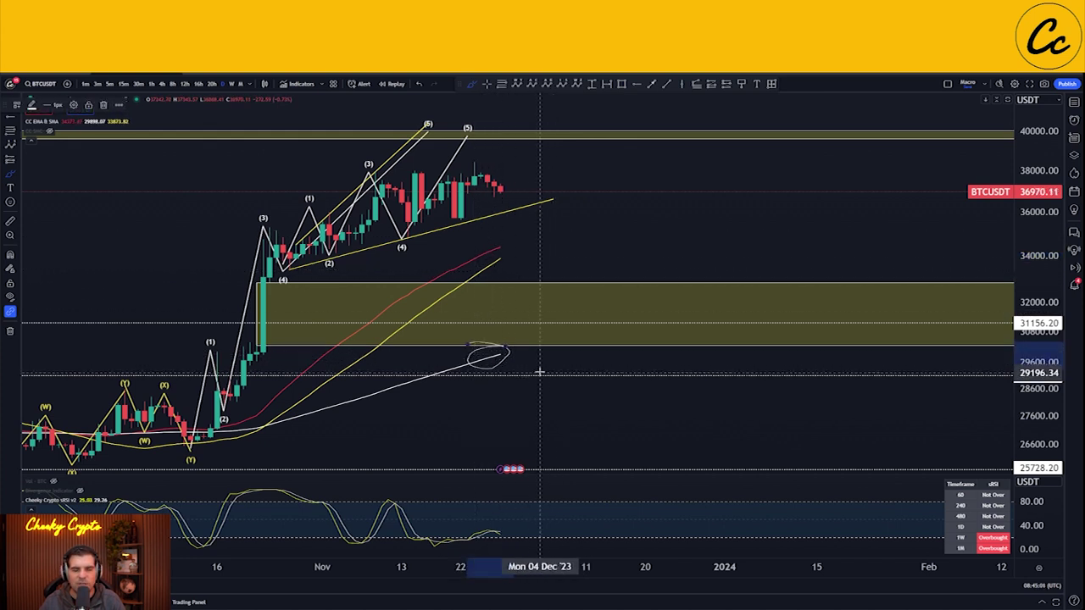
pyautogui.press('Delete')
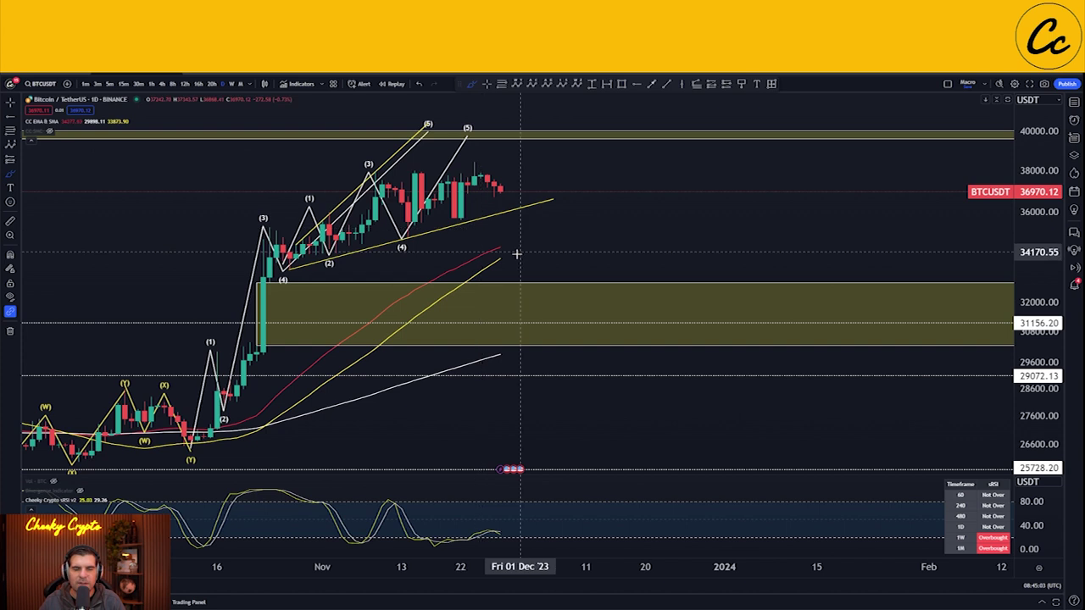
pyautogui.moveTo(514, 378); pyautogui.dragTo(507, 255)
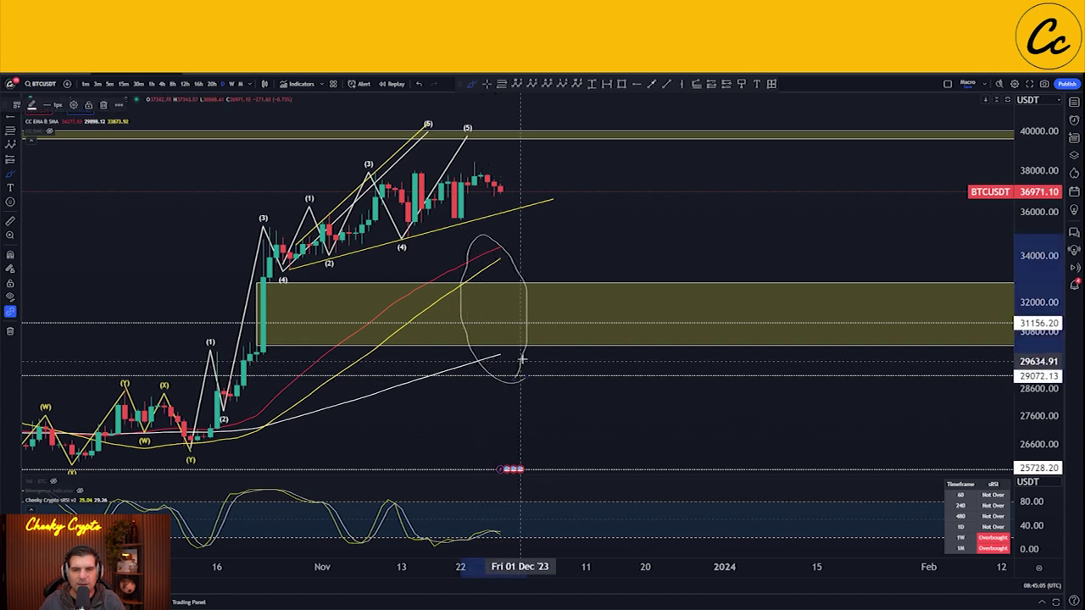
pyautogui.press('Delete')
# Circle the recent daily price range with the brush and sketch curved arrows from it down towards the moving averages.
pyautogui.moveTo(533, 170)
pyautogui.mouseDown()
pyautogui.moveTo(415, 175)
pyautogui.moveTo(430, 167)
pyautogui.mouseUp()
pyautogui.moveTo(570, 204)
pyautogui.mouseDown()
pyautogui.moveTo(527, 246)
pyautogui.moveTo(566, 208)
pyautogui.moveTo(539, 286)
pyautogui.mouseUp()
pyautogui.moveTo(573, 223)
pyautogui.mouseDown()
pyautogui.moveTo(521, 366)
pyautogui.moveTo(540, 365)
pyautogui.moveTo(527, 349)
pyautogui.mouseUp()
pyautogui.moveTo(532, 275); pyautogui.dragTo(559, 295)
pyautogui.moveTo(530, 231); pyautogui.dragTo(553, 249)
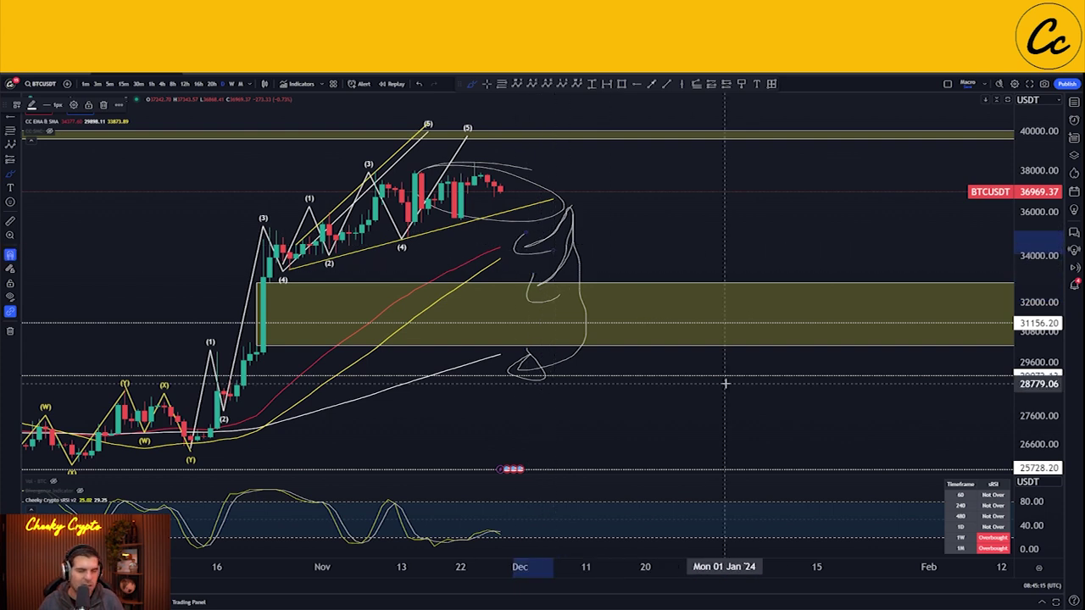
# Undo the brush sketches around the price range and the arrows towards the moving averages.
pyautogui.hotkey('ctrl', 'z')
pyautogui.hotkey('ctrl', 'z')
pyautogui.hotkey('ctrl', 'z')
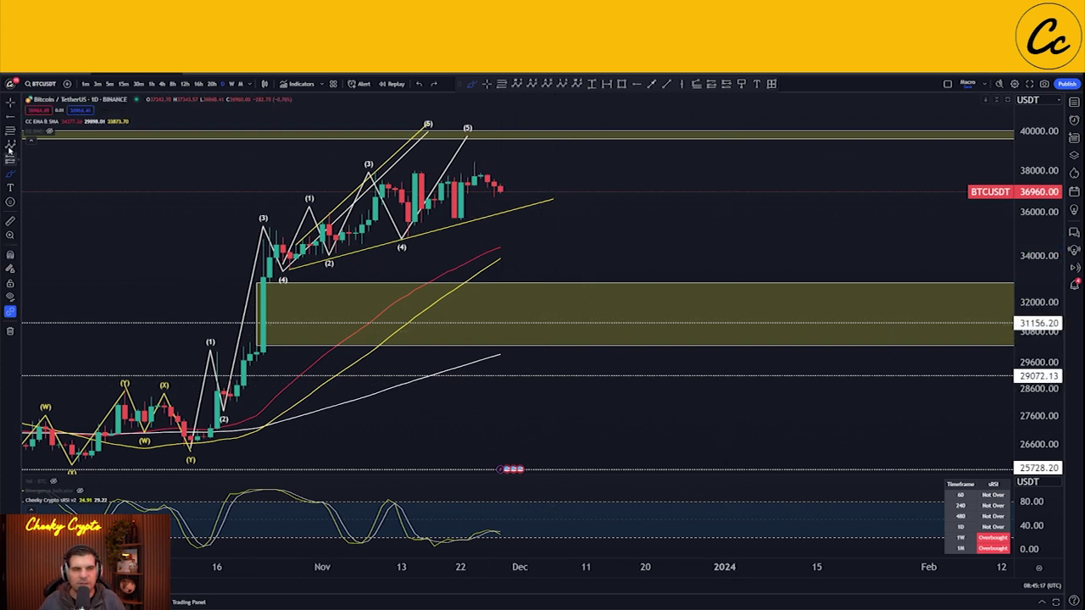
# Show the CC SMC supply and demand zones on the daily chart, with price history back to May in view.
pyautogui.scroll(-3, 181, 246)
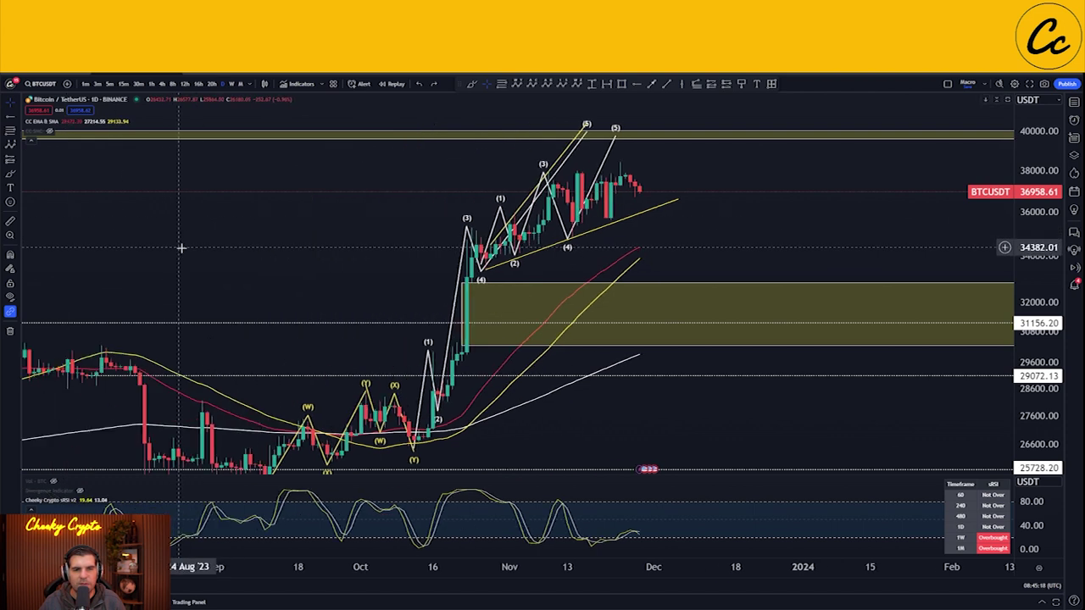
pyautogui.click(59, 132)
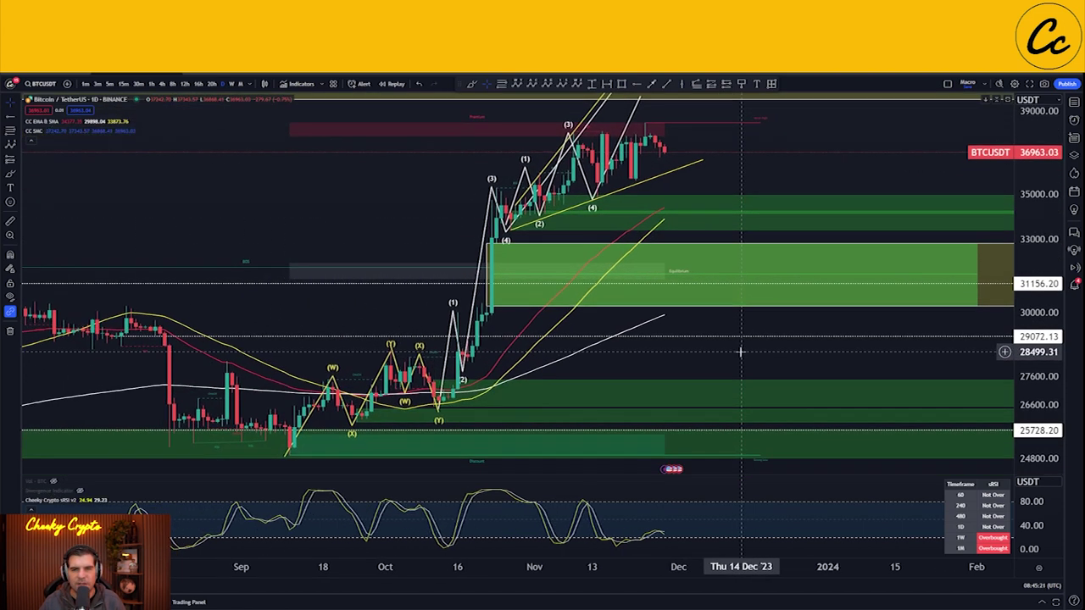
pyautogui.scroll(-5, 741, 352)
pyautogui.moveTo(668, 218); pyautogui.dragTo(481, 248)
# Circle the two BOS labels above the spring and summer highs with the brush and sketch a curved arrow between them.
pyautogui.click(472, 84)
pyautogui.moveTo(243, 308); pyautogui.dragTo(213, 301)
pyautogui.moveTo(455, 283)
pyautogui.mouseDown()
pyautogui.moveTo(476, 305)
pyautogui.moveTo(454, 290)
pyautogui.mouseUp()
pyautogui.moveTo(248, 289)
pyautogui.mouseDown()
pyautogui.moveTo(442, 289)
pyautogui.moveTo(570, 164)
pyautogui.moveTo(524, 192)
pyautogui.mouseUp()
# Undo the brush circles and connecting arrow at the two BOS labels.
pyautogui.hotkey('ctrl', 'z')
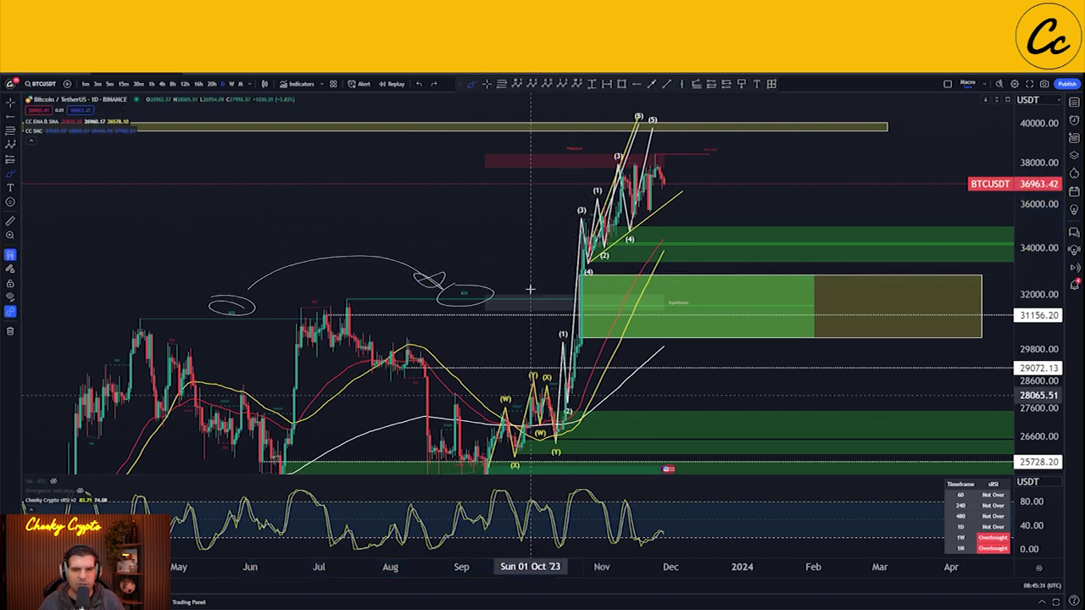
pyautogui.moveTo(422, 239); pyautogui.dragTo(340, 263)
pyautogui.scroll(5, 503, 283)
pyautogui.moveTo(420, 225); pyautogui.dragTo(652, 226)
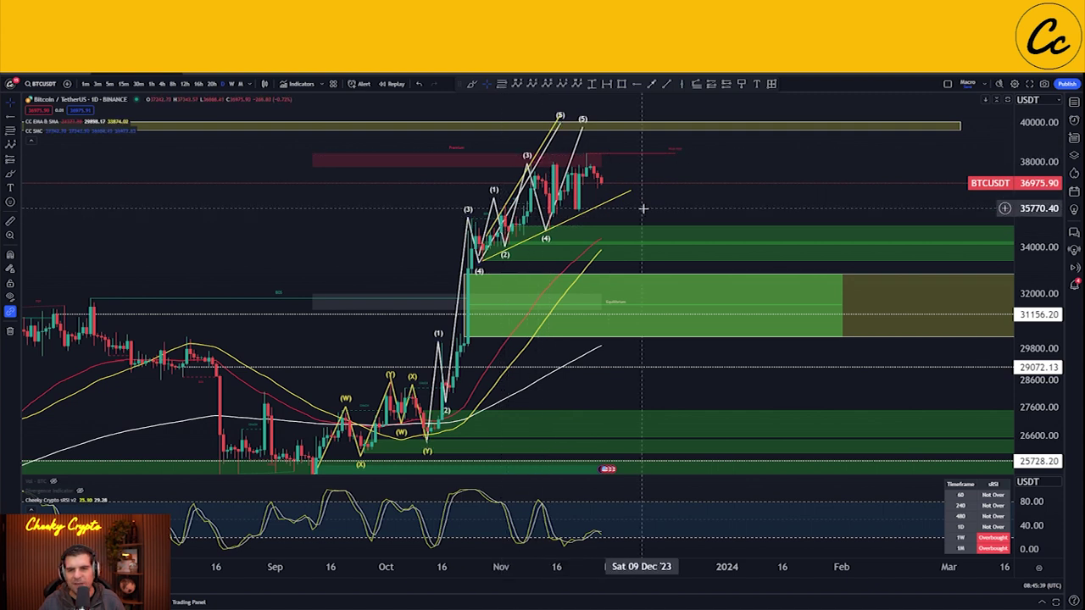
# Maximise the Cheeky Crypto sRSI v2 pane to fill the chart area.
pyautogui.moveTo(591, 520)
pyautogui.mouseDown()
pyautogui.moveTo(572, 551)
pyautogui.moveTo(599, 526)
pyautogui.mouseUp()
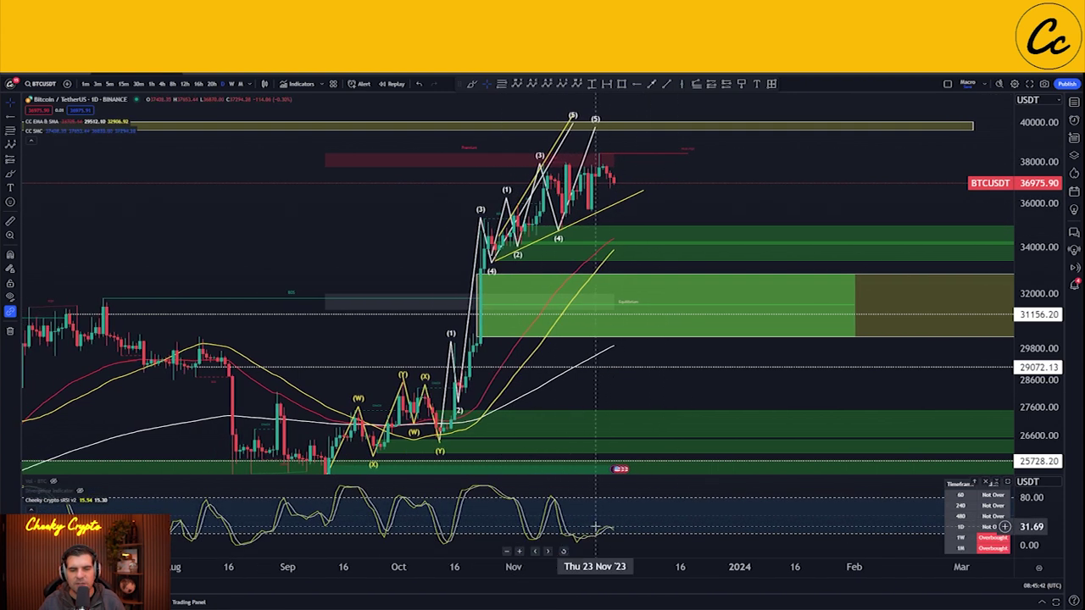
pyautogui.doubleClick(684, 485)
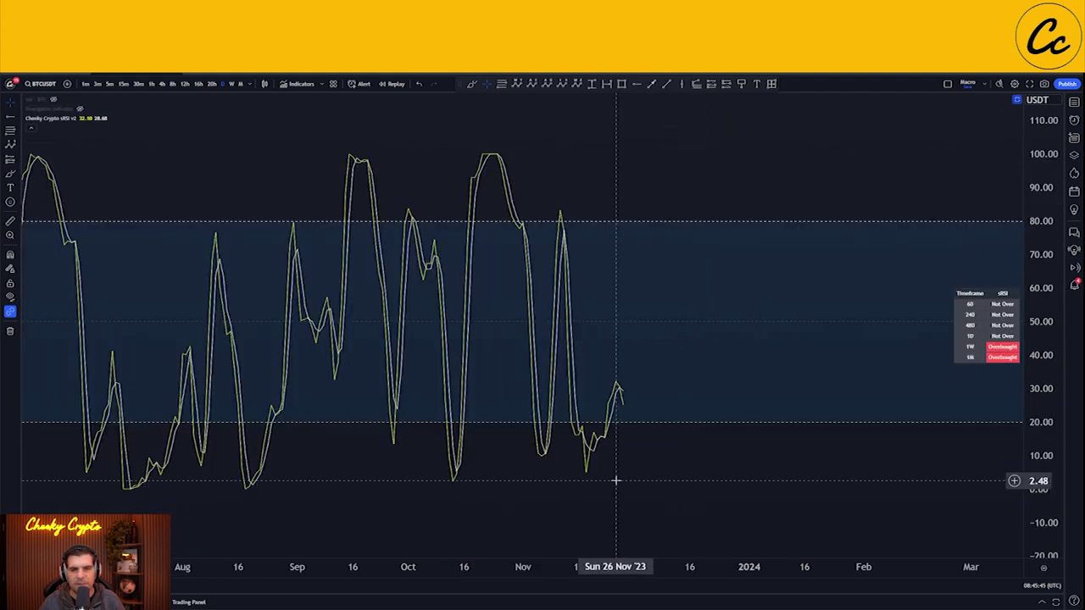
# Circle the latest sRSI swing in late November with the brush, sketch an upward arrow from it, and undo the sketches.
pyautogui.click(472, 84)
pyautogui.moveTo(625, 407)
pyautogui.mouseDown()
pyautogui.moveTo(648, 407)
pyautogui.moveTo(683, 347)
pyautogui.moveTo(664, 310)
pyautogui.mouseUp()
pyautogui.moveTo(719, 248); pyautogui.dragTo(672, 312)
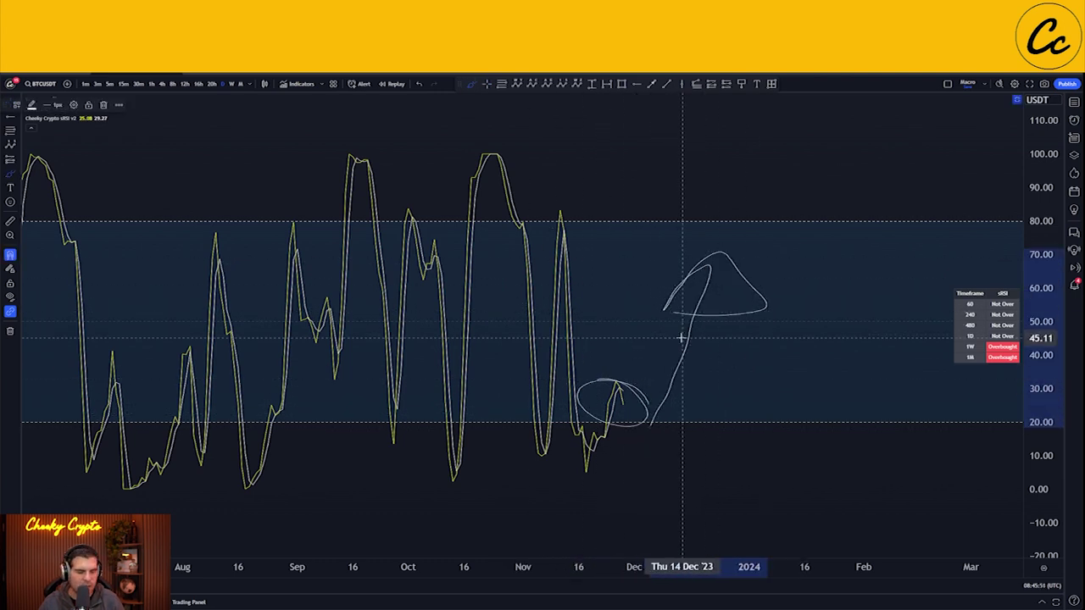
pyautogui.hotkey('ctrl', 'z')
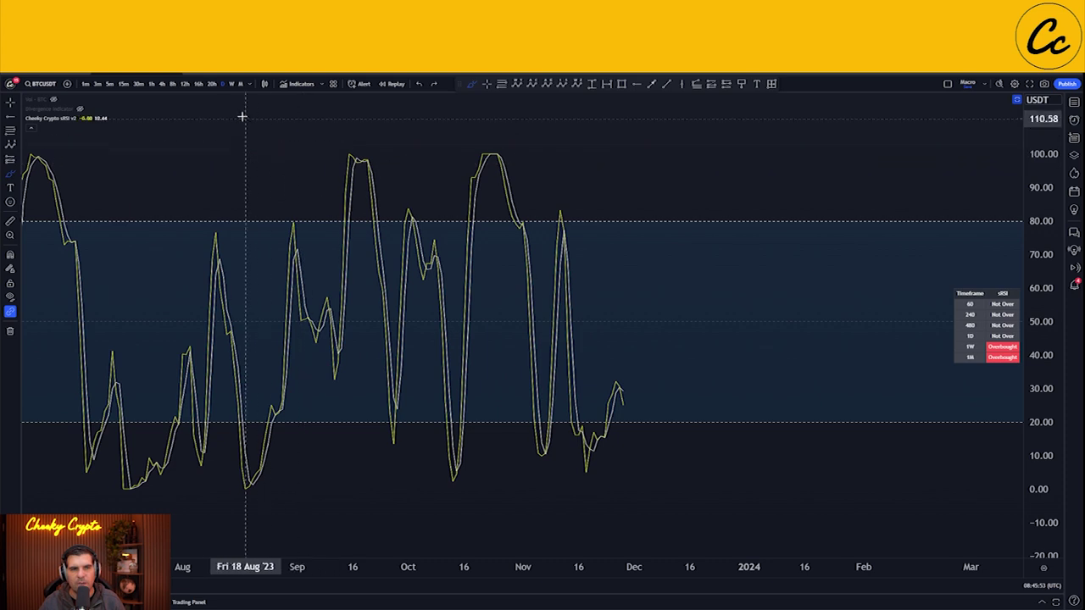
# Hide the Cheeky Crypto sRSI v2 and show the Divergence Indicator in the maximised pane.
pyautogui.moveTo(30, 108)
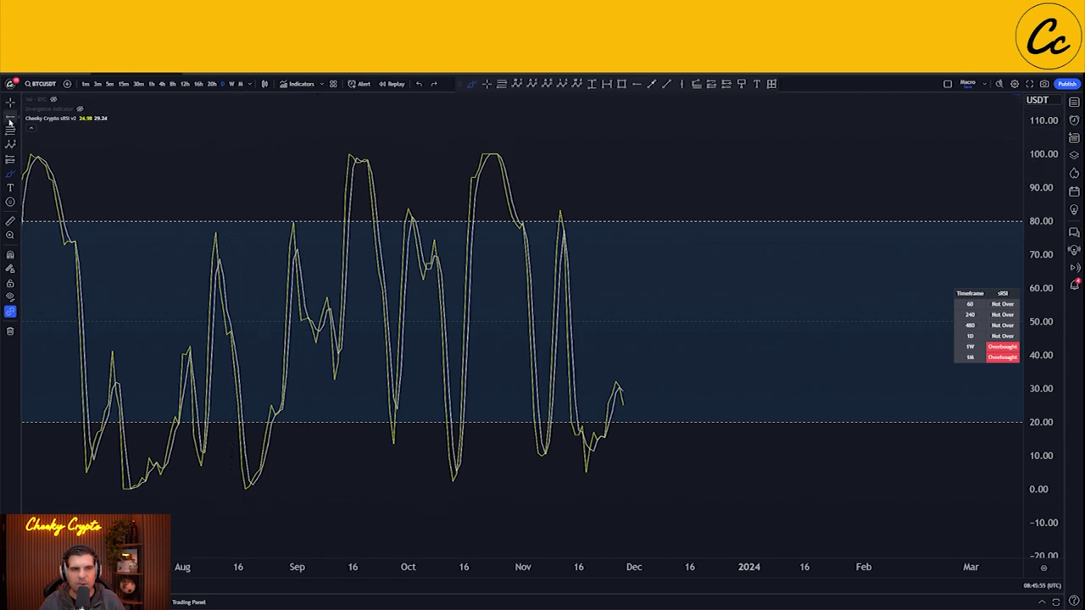
pyautogui.moveTo(71, 119)
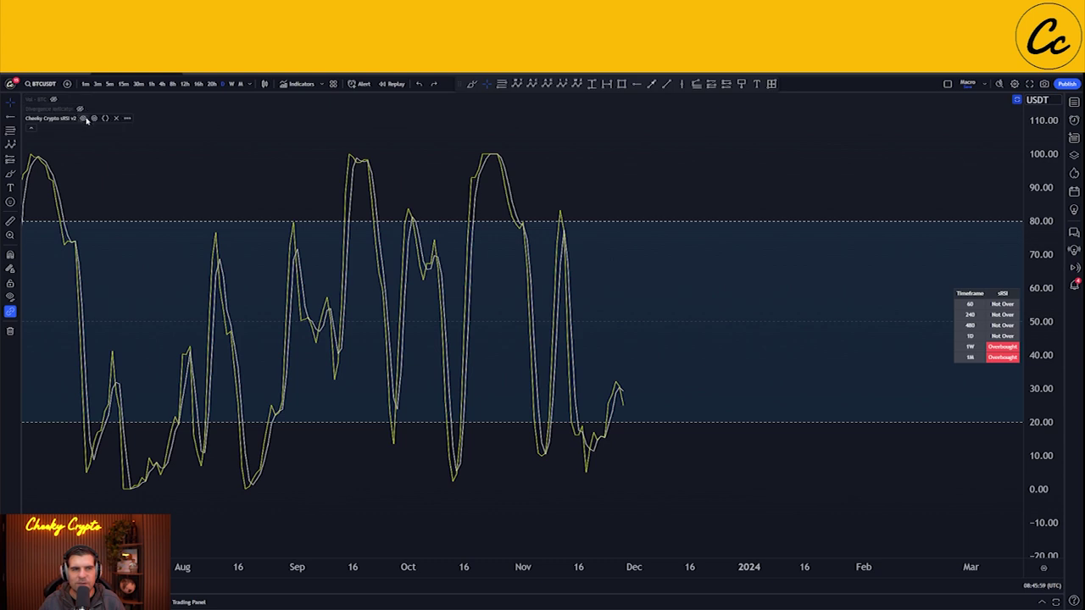
pyautogui.click(84, 118)
pyautogui.click(81, 110)
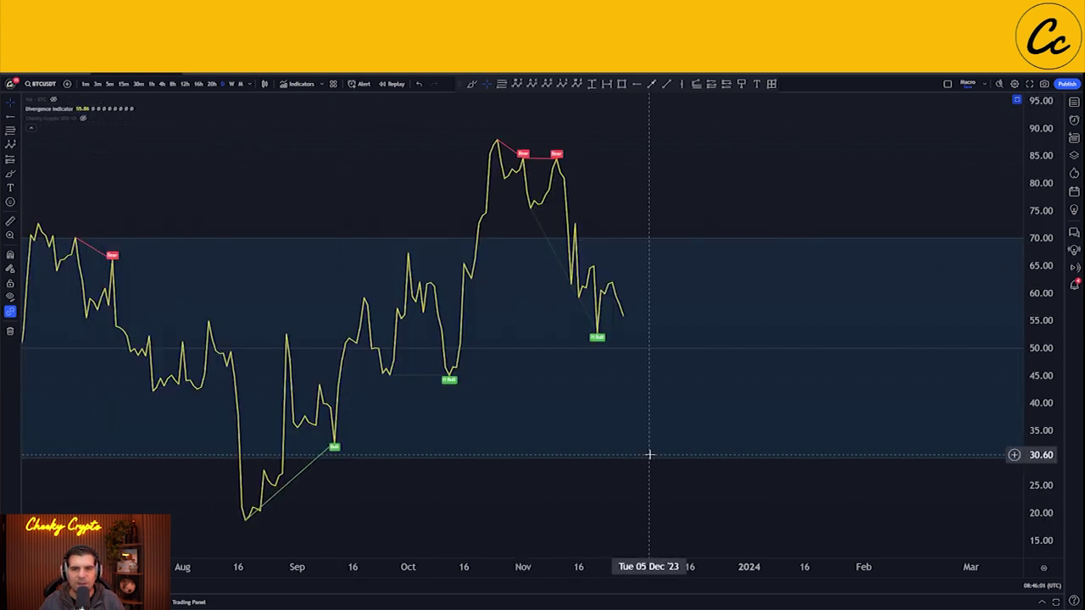
# Circle the November hidden-bull label with the brush, sketch an upward arrow beside it, and undo the brush sketches.
pyautogui.click(471, 84)
pyautogui.moveTo(589, 324)
pyautogui.mouseDown()
pyautogui.moveTo(615, 359)
pyautogui.moveTo(594, 315)
pyautogui.mouseUp()
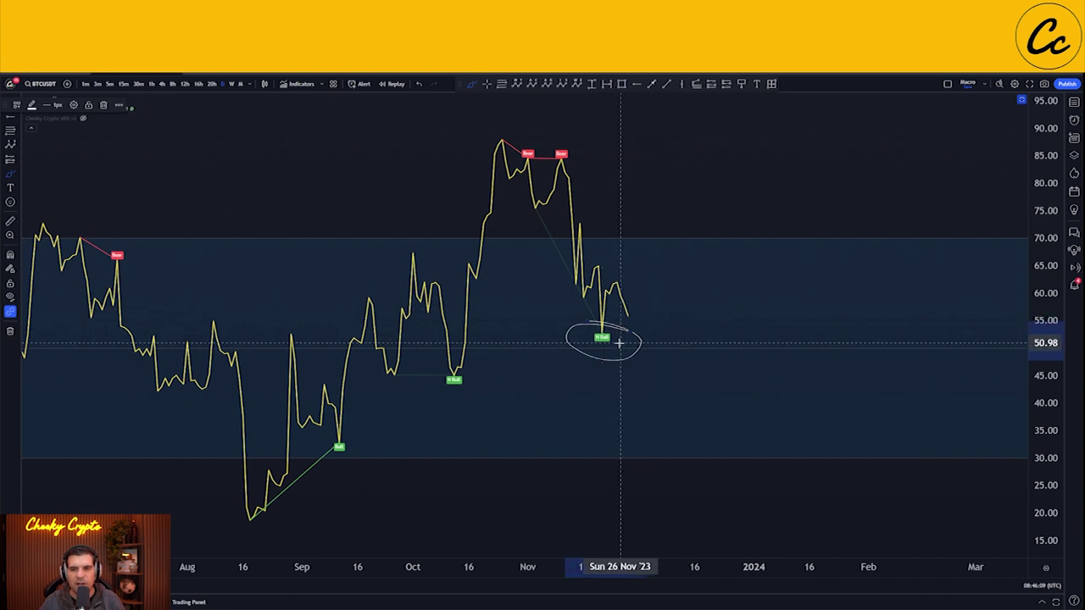
pyautogui.moveTo(644, 334)
pyautogui.mouseDown()
pyautogui.moveTo(704, 231)
pyautogui.moveTo(664, 267)
pyautogui.mouseUp()
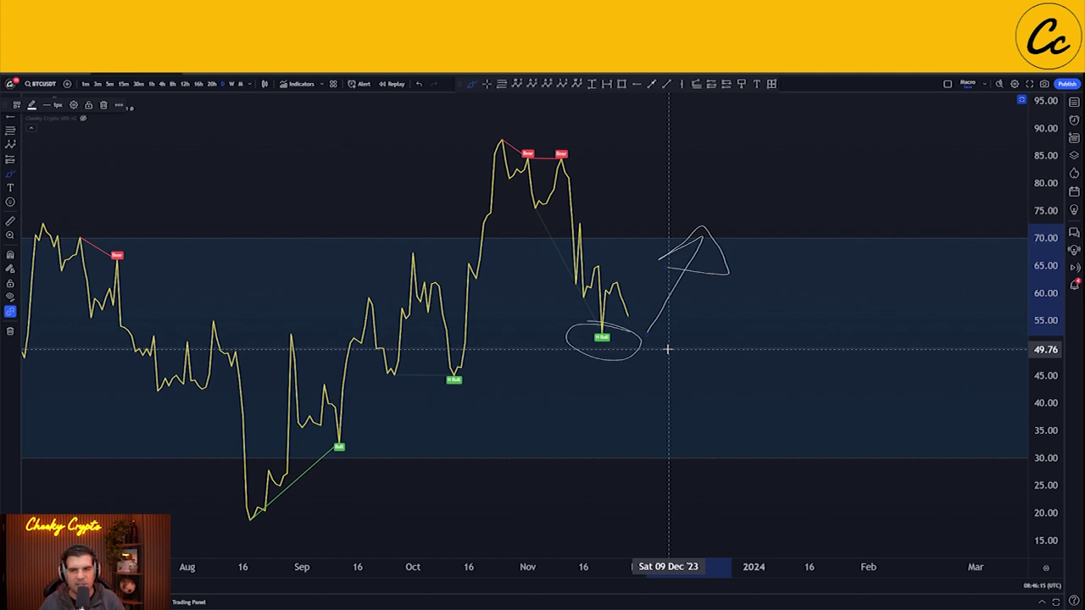
pyautogui.hotkey('ctrl', 'z')
pyautogui.hotkey('ctrl', 'z')
pyautogui.moveTo(607, 364)
pyautogui.mouseDown()
pyautogui.moveTo(562, 326)
pyautogui.moveTo(618, 310)
pyautogui.mouseUp()
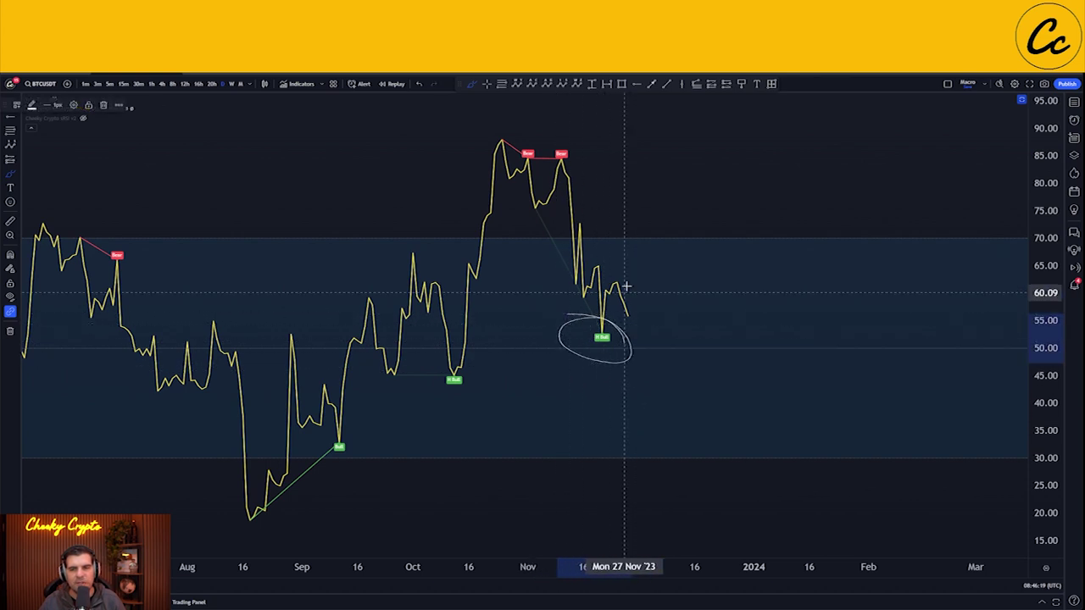
pyautogui.hotkey('ctrl', 'z')
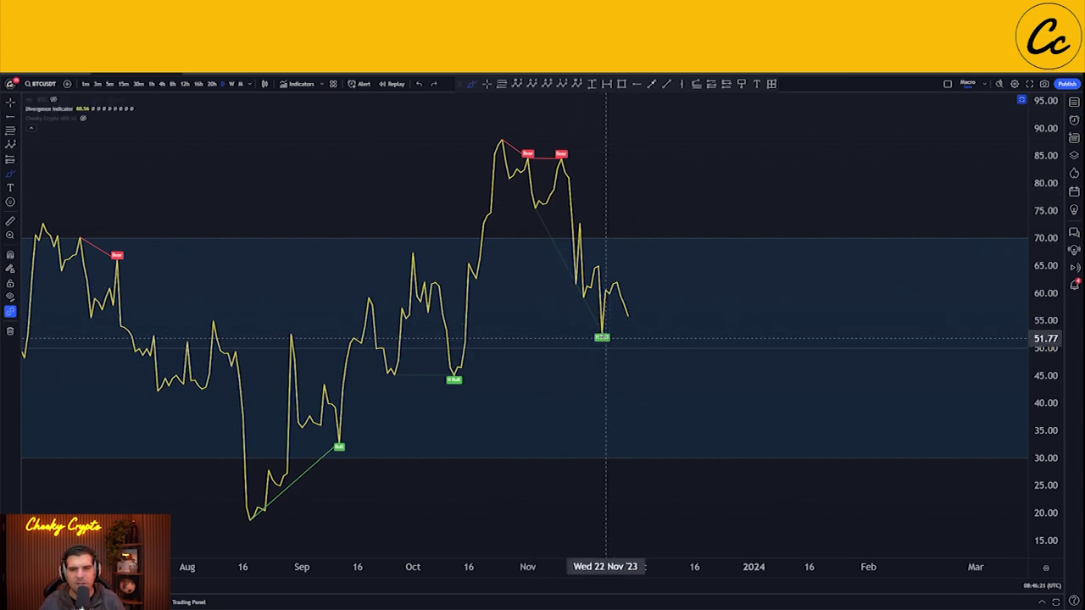
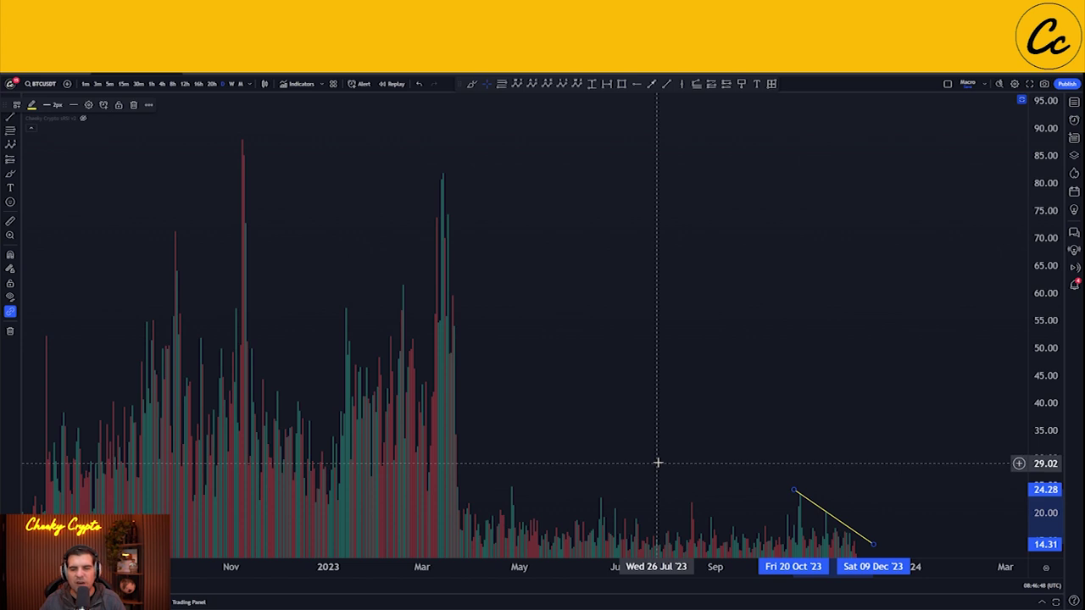
# Delete the trend line over the autumn volume bars, draw one from the March 2023 volume peak to the latest bars, and remove it.
pyautogui.press('Delete')
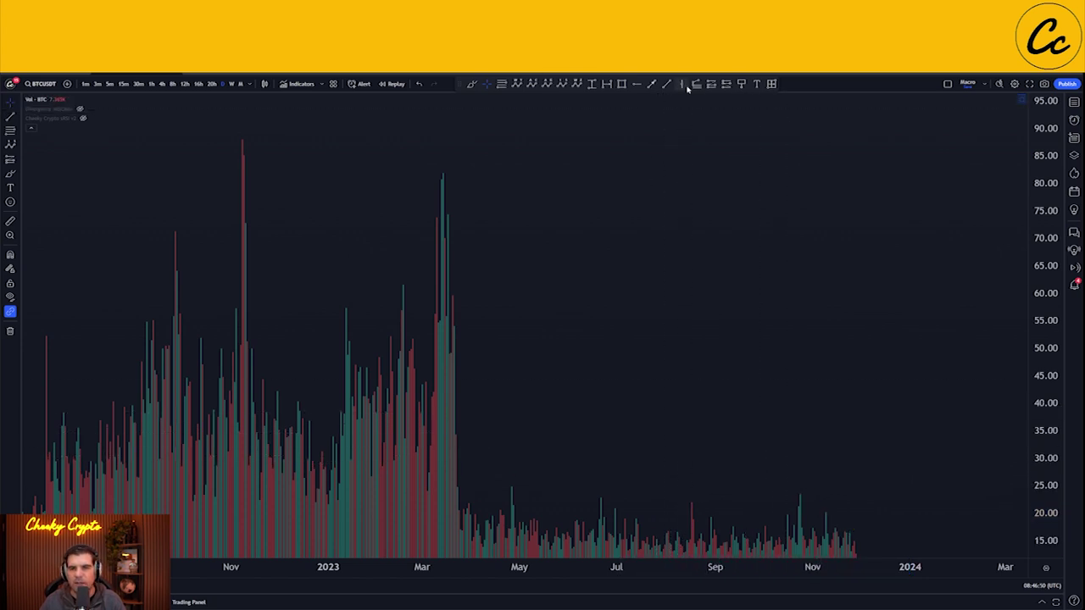
pyautogui.click(440, 172)
pyautogui.click(872, 536)
pyautogui.press('Delete')
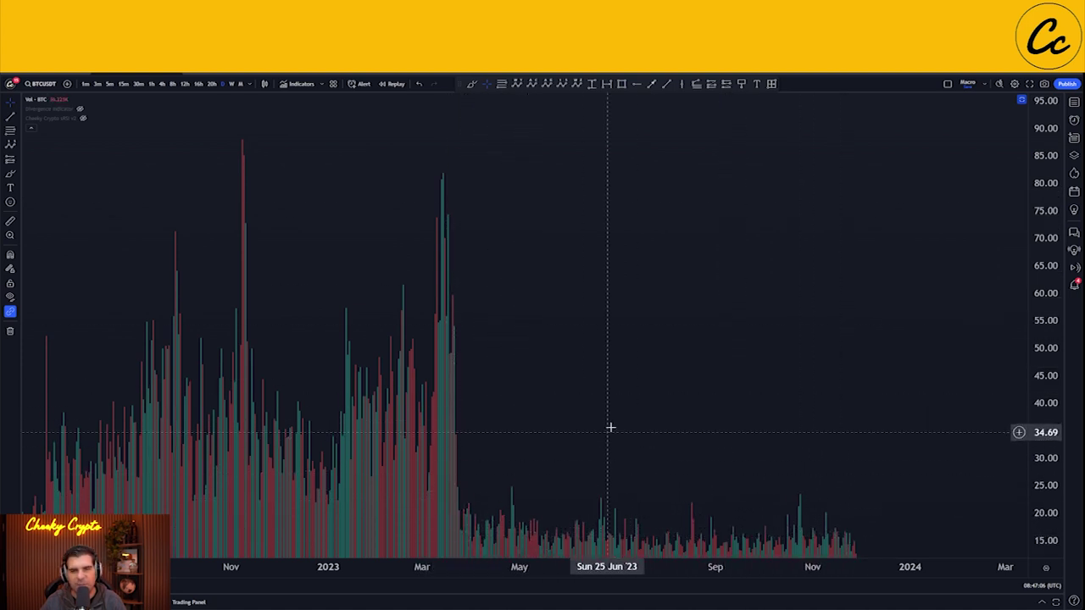
# Restore the daily price chart above the indicator pane and hide the volume indicator.
pyautogui.doubleClick(646, 179)
pyautogui.scroll(-3, 678, 234)
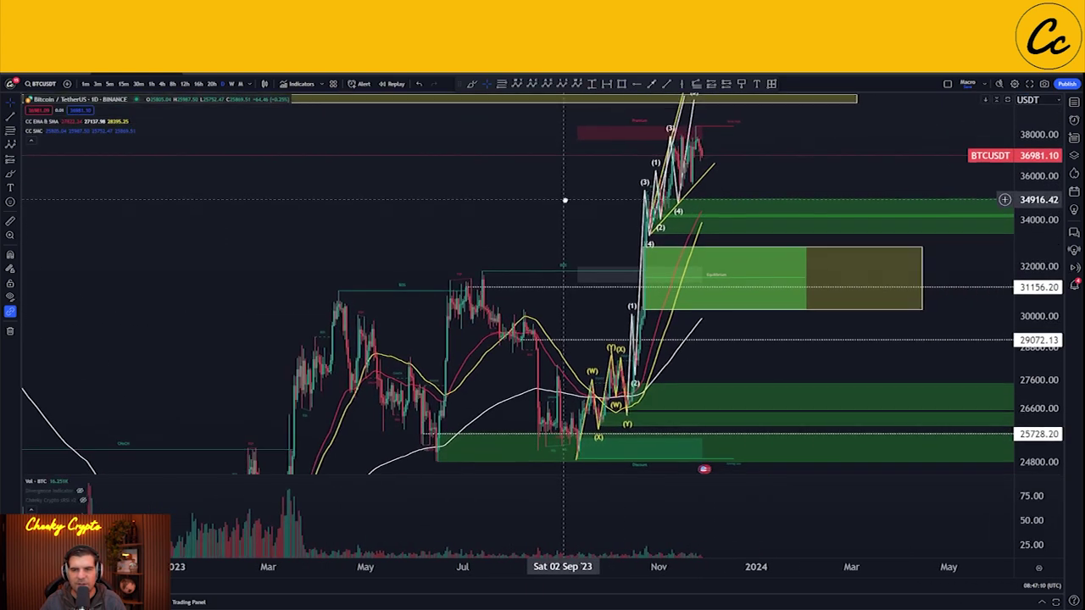
pyautogui.scroll(-3, 565, 200)
pyautogui.scroll(-2, 646, 413)
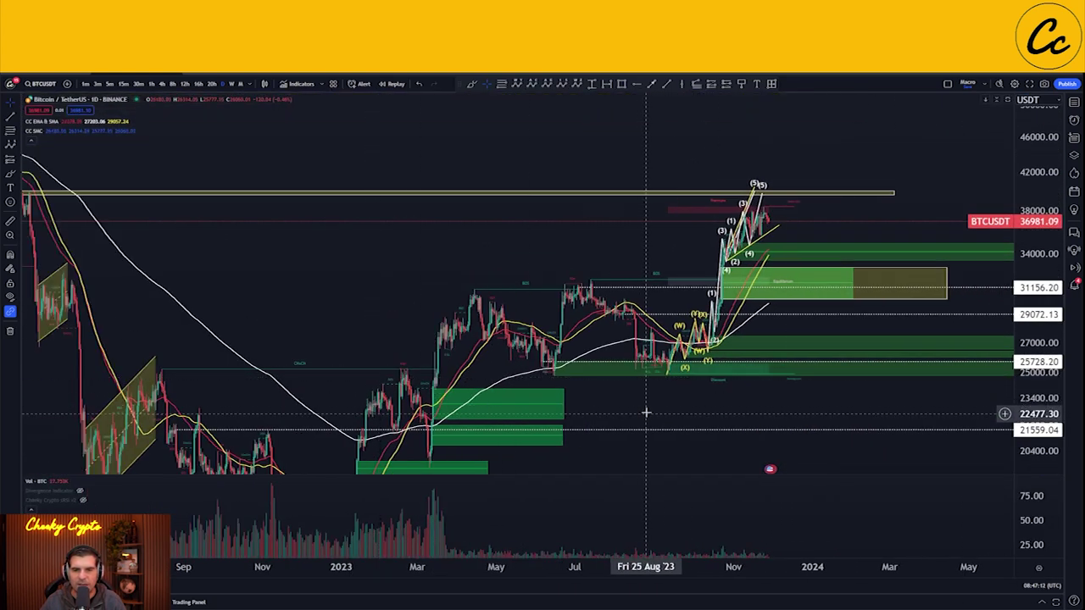
pyautogui.moveTo(646, 413); pyautogui.dragTo(599, 314)
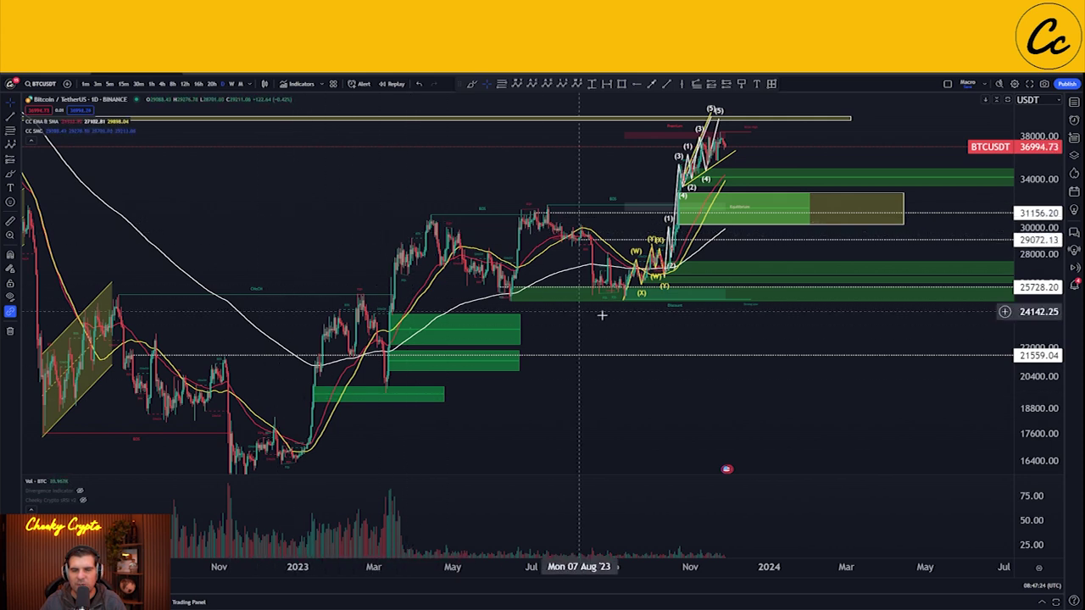
pyautogui.moveTo(685, 329); pyautogui.dragTo(579, 334)
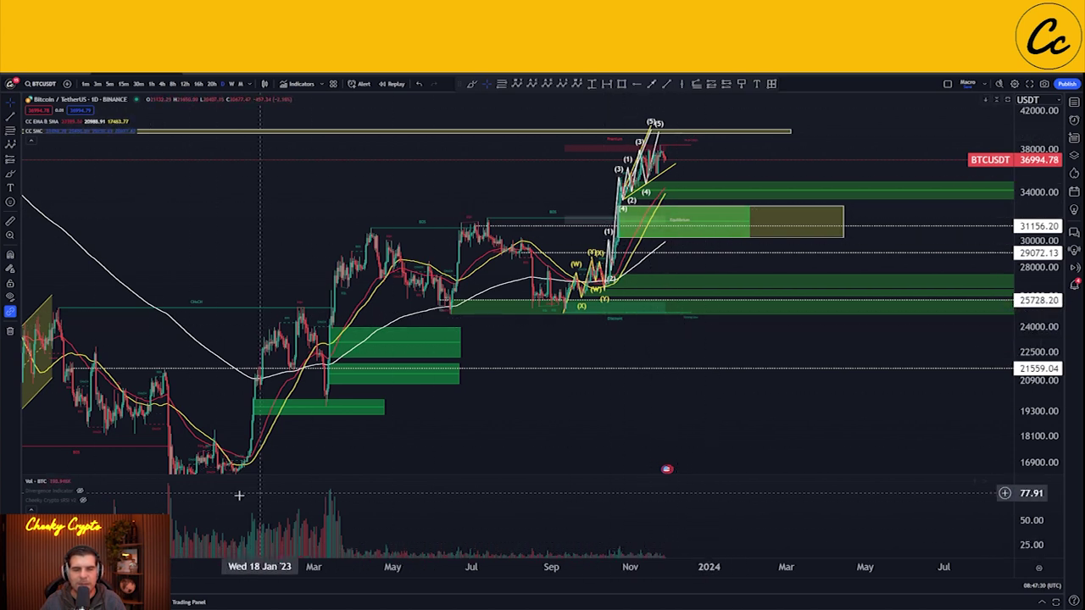
pyautogui.click(53, 480)
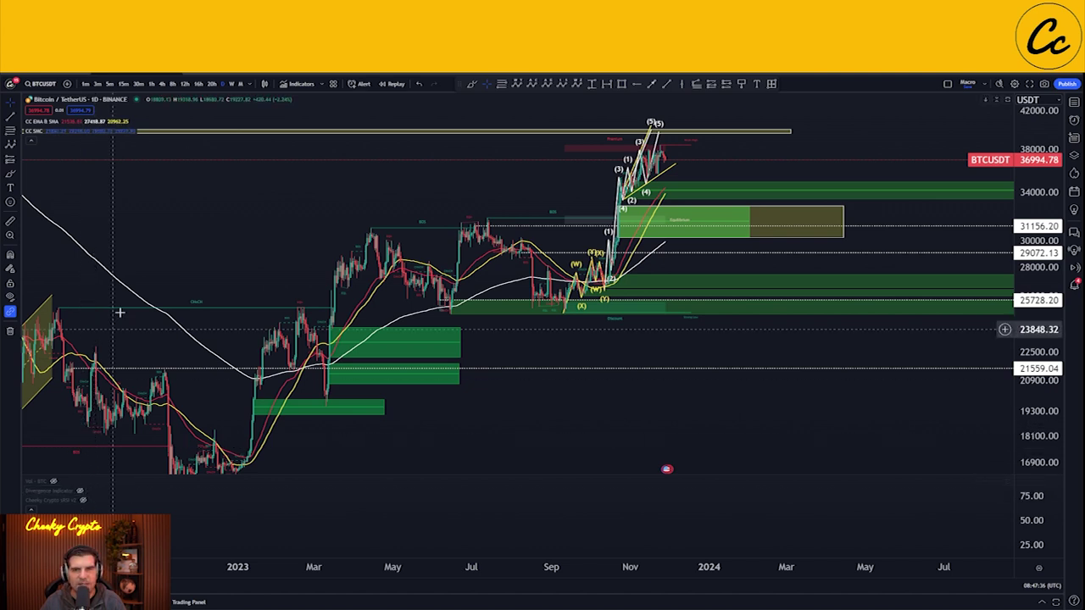
# Switch to the weekly BTCUSD chart and frame the rising channel from the November 2022 low.
pyautogui.click(226, 73)
pyautogui.moveTo(817, 337); pyautogui.dragTo(592, 355)
pyautogui.moveTo(1042, 407); pyautogui.dragTo(1042, 339)
pyautogui.moveTo(736, 315); pyautogui.dragTo(826, 267)
pyautogui.scroll(3, 679, 280)
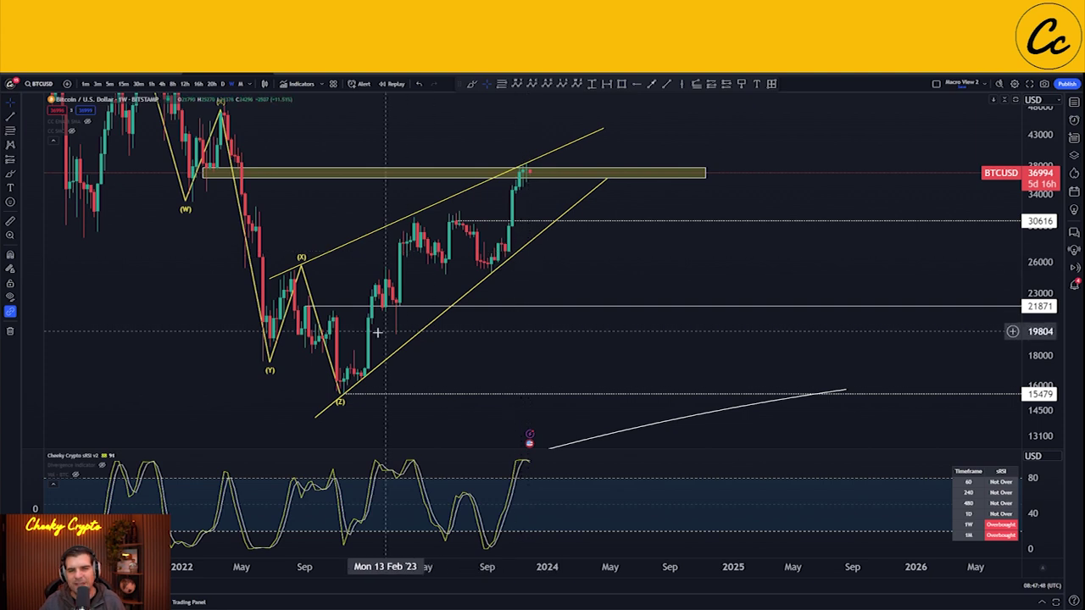
pyautogui.moveTo(624, 273); pyautogui.dragTo(691, 272)
pyautogui.scroll(2, 712, 262)
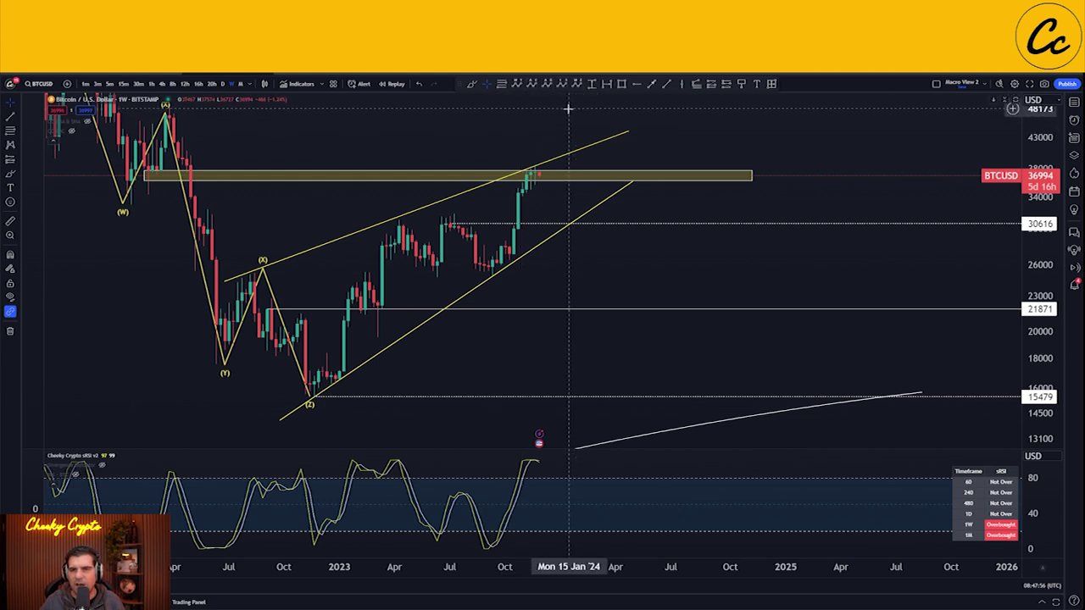
# Draw a WXY Elliott wave from the November 2022 low, with W near 30,887, X near 24,770 and Y above the upper channel line.
pyautogui.click(517, 84)
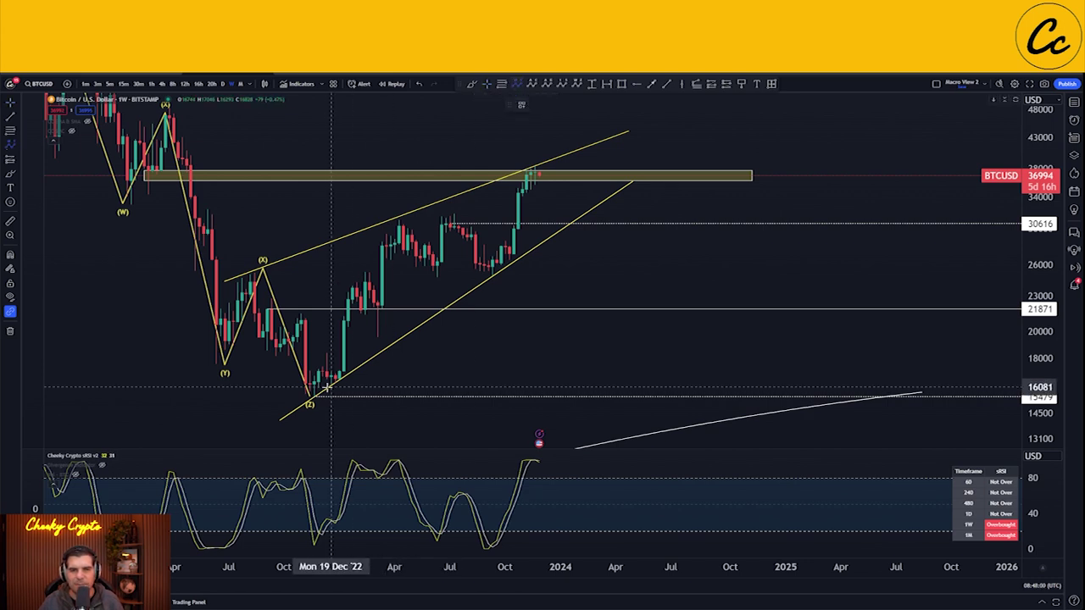
pyautogui.click(312, 394)
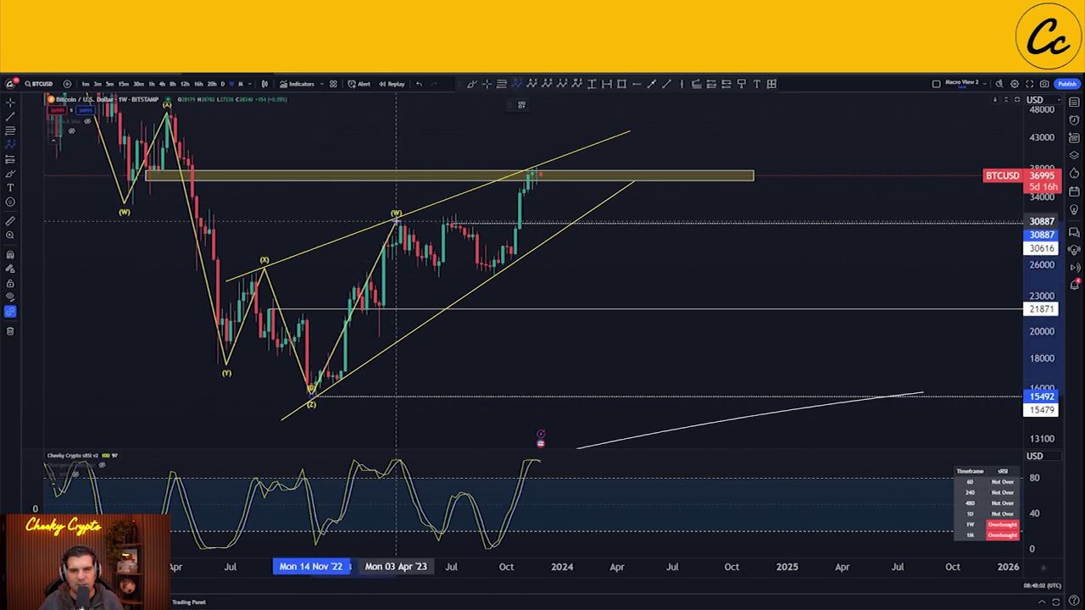
pyautogui.click(396, 222)
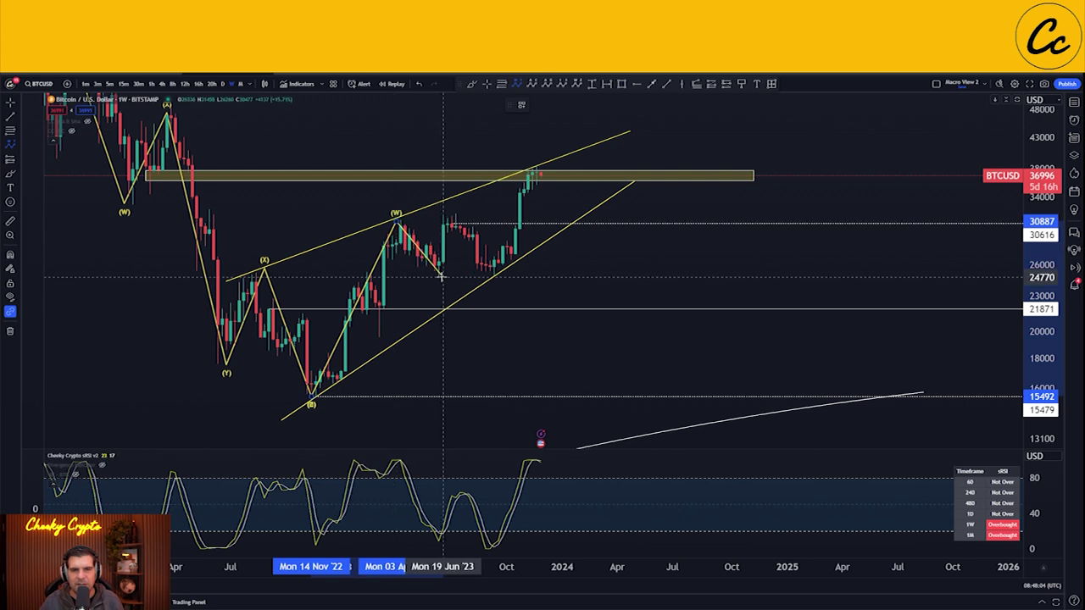
pyautogui.click(443, 275)
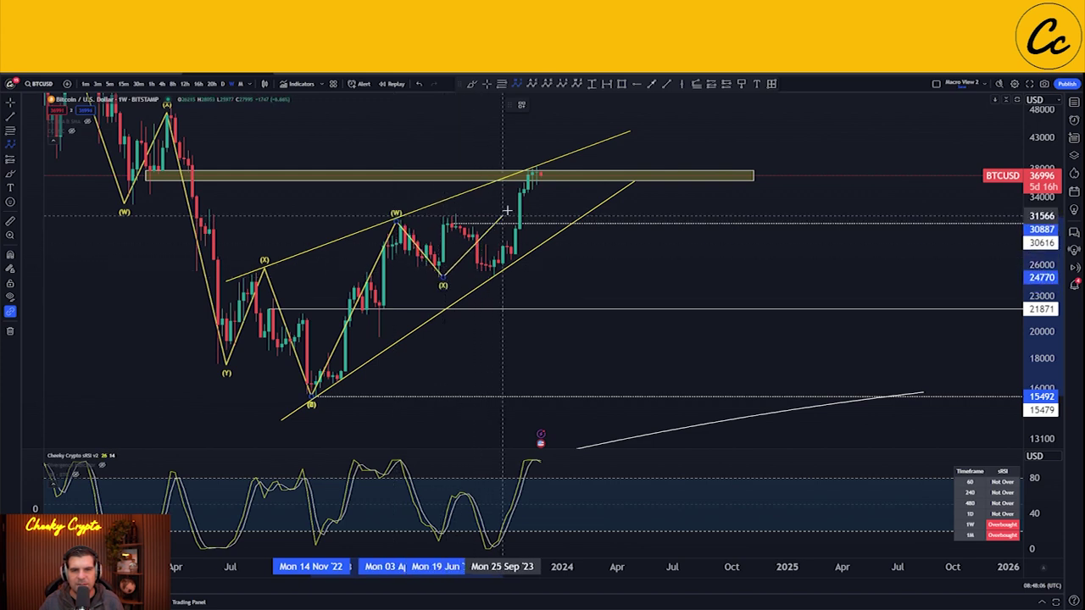
pyautogui.click(553, 142)
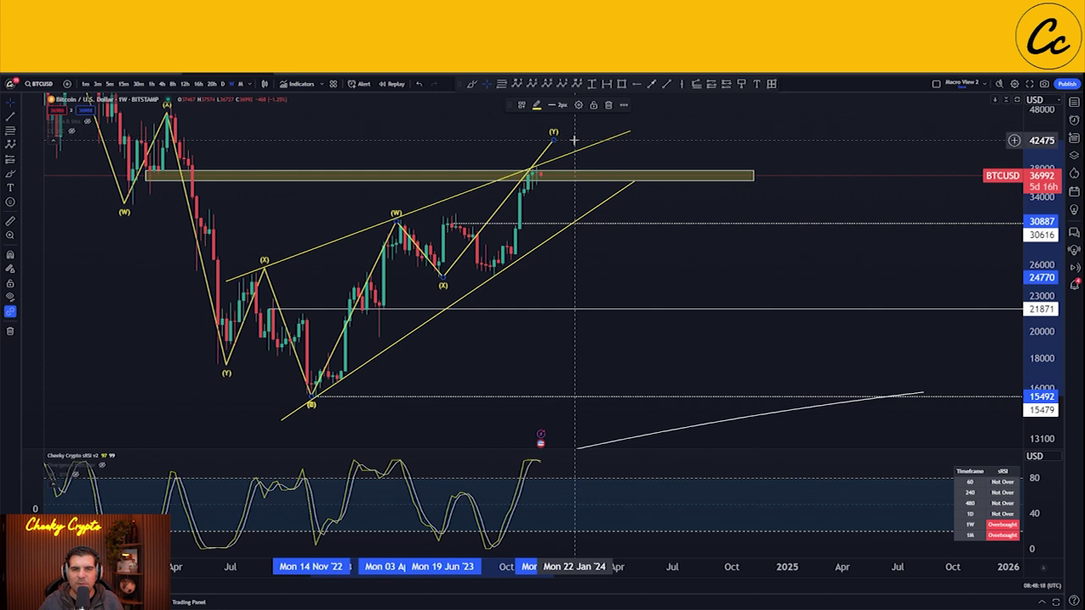
# Draw an Elliott impulse wave (12345) from the September 2023 low near 25,237, ending just below the projected Y target.
pyautogui.moveTo(664, 141); pyautogui.dragTo(676, 170)
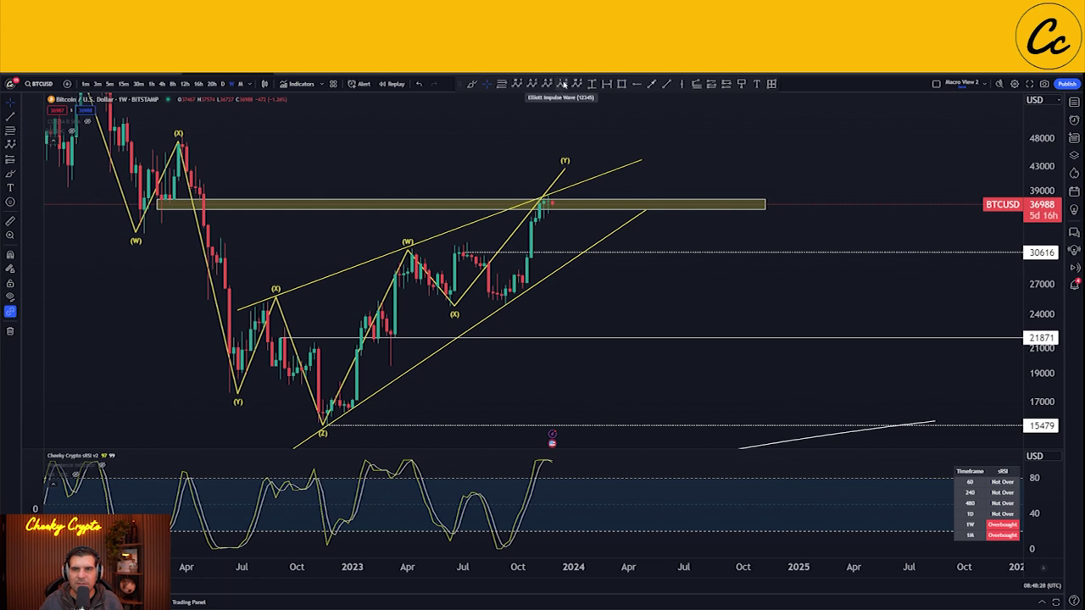
pyautogui.click(501, 298)
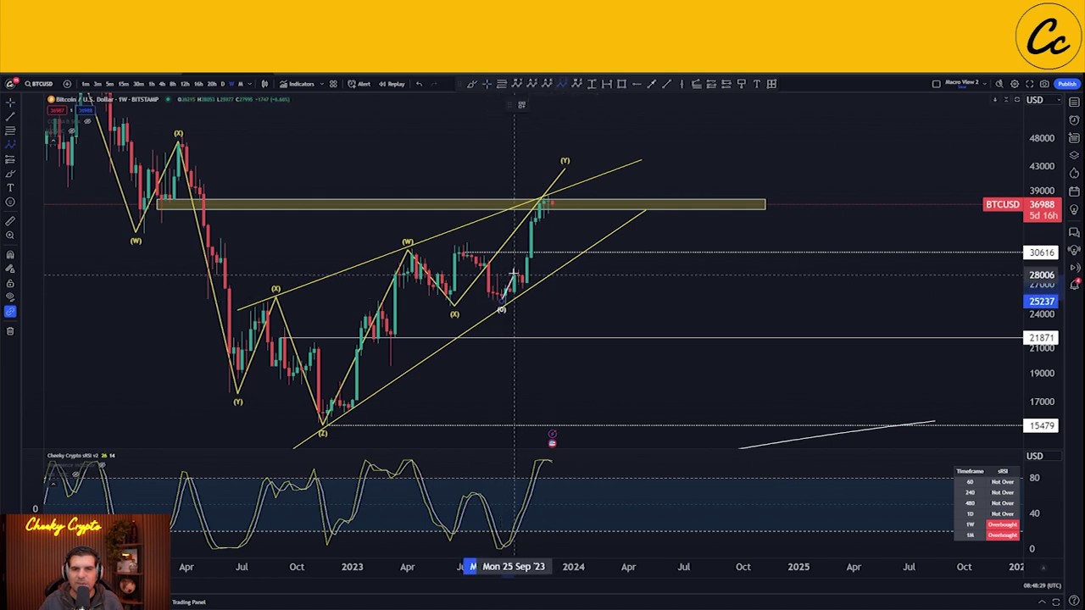
pyautogui.click(522, 289)
pyautogui.click(531, 204)
pyautogui.click(535, 228)
pyautogui.click(556, 186)
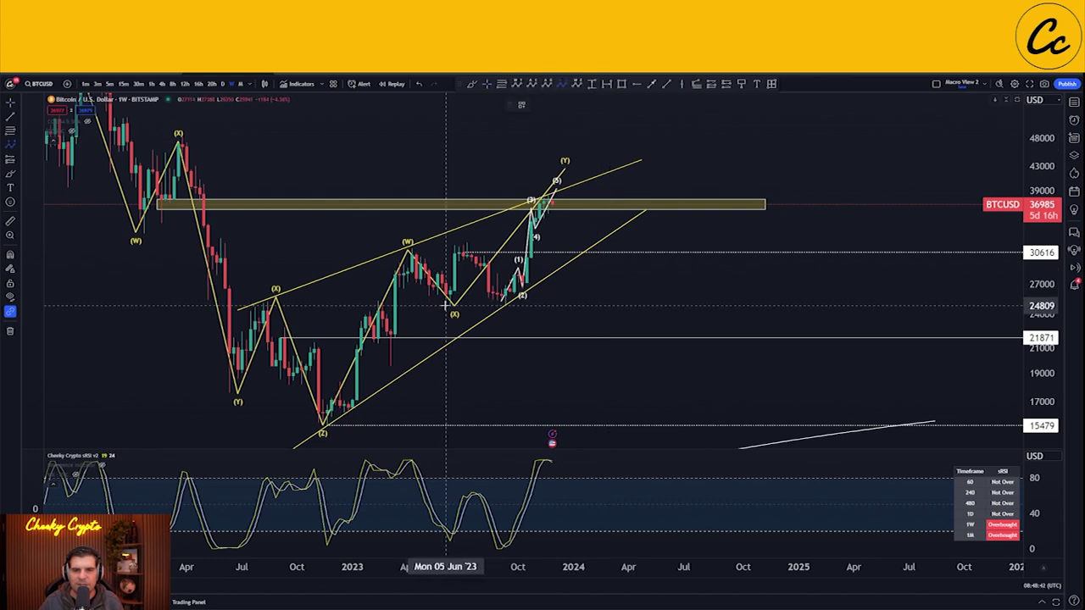
# Place a horizontal ray at the June 2023 X low, at about 24,756.
pyautogui.click(628, 88)
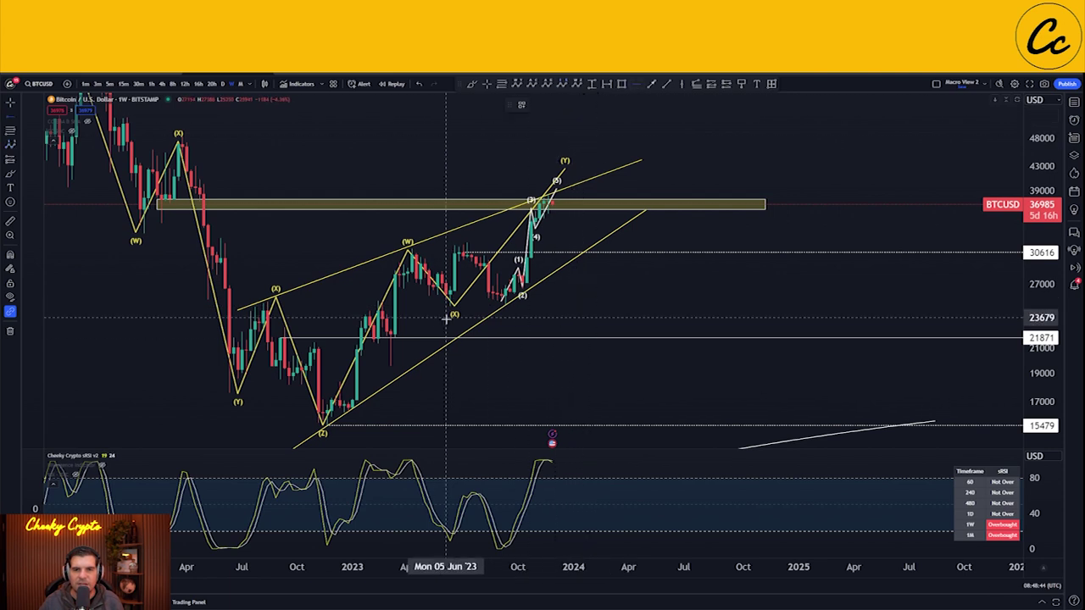
pyautogui.click(450, 304)
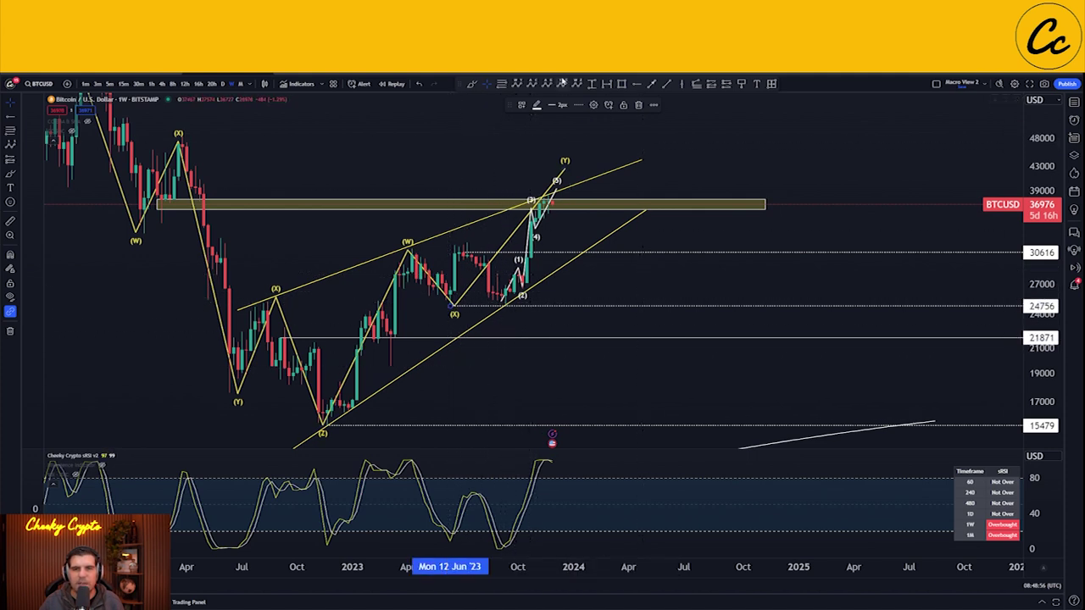
# Draw a larger Elliott impulse wave (12345) from the June 2023 low, with wave 3 near 39,791 and wave 5 near 43,612.
pyautogui.click(451, 304)
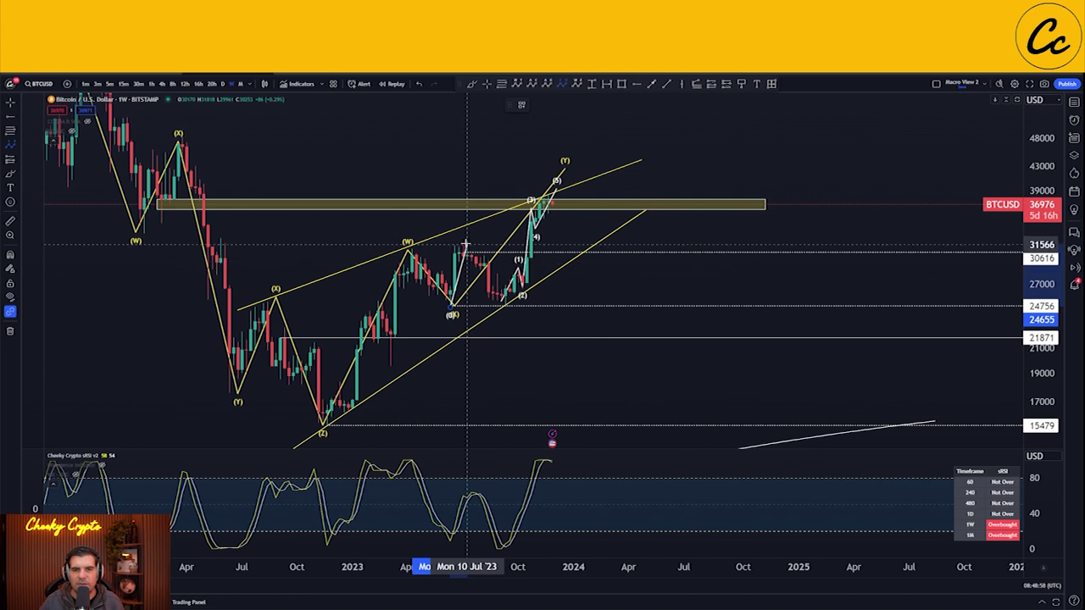
pyautogui.click(467, 243)
pyautogui.click(497, 303)
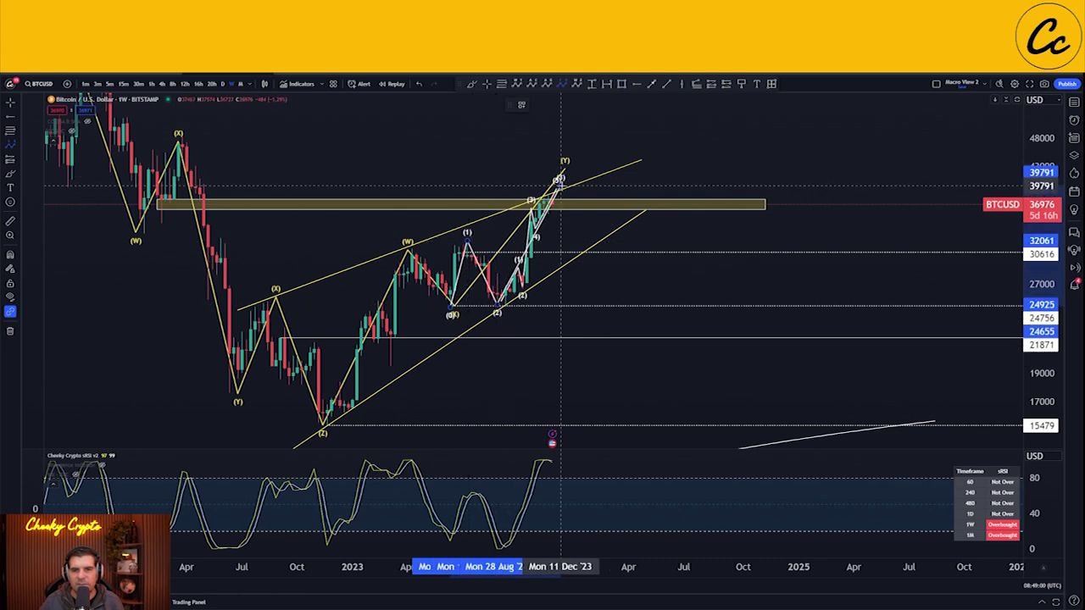
pyautogui.click(560, 186)
pyautogui.click(574, 228)
pyautogui.click(607, 162)
# Measure Fibonacci extension levels over the June–July 2023 rise, move them to the wave 2 low, and delete them.
pyautogui.click(502, 83)
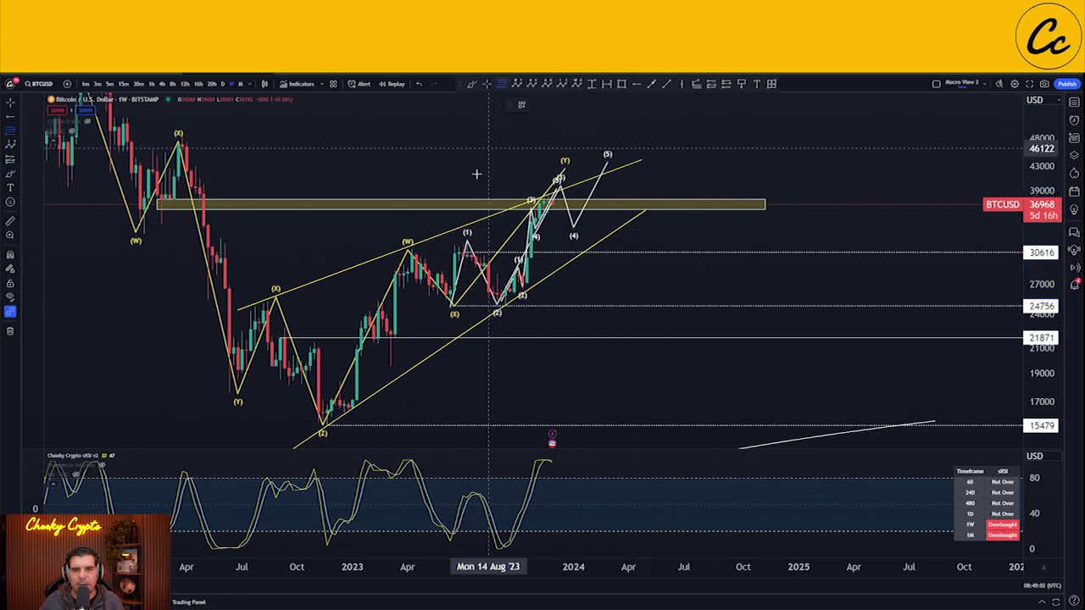
pyautogui.click(467, 242)
pyautogui.click(452, 306)
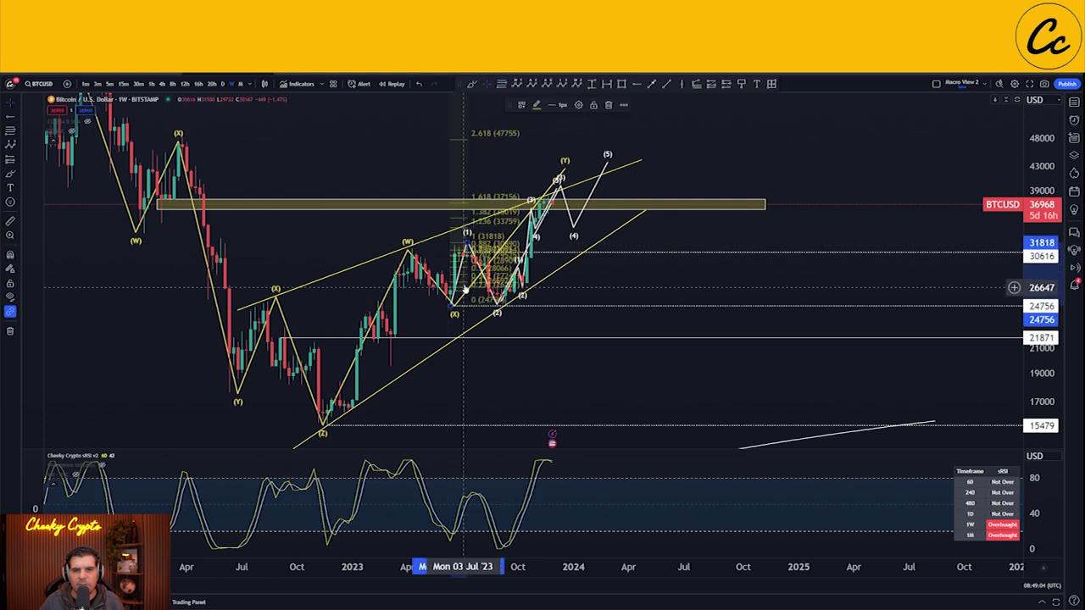
pyautogui.moveTo(465, 275); pyautogui.dragTo(515, 273)
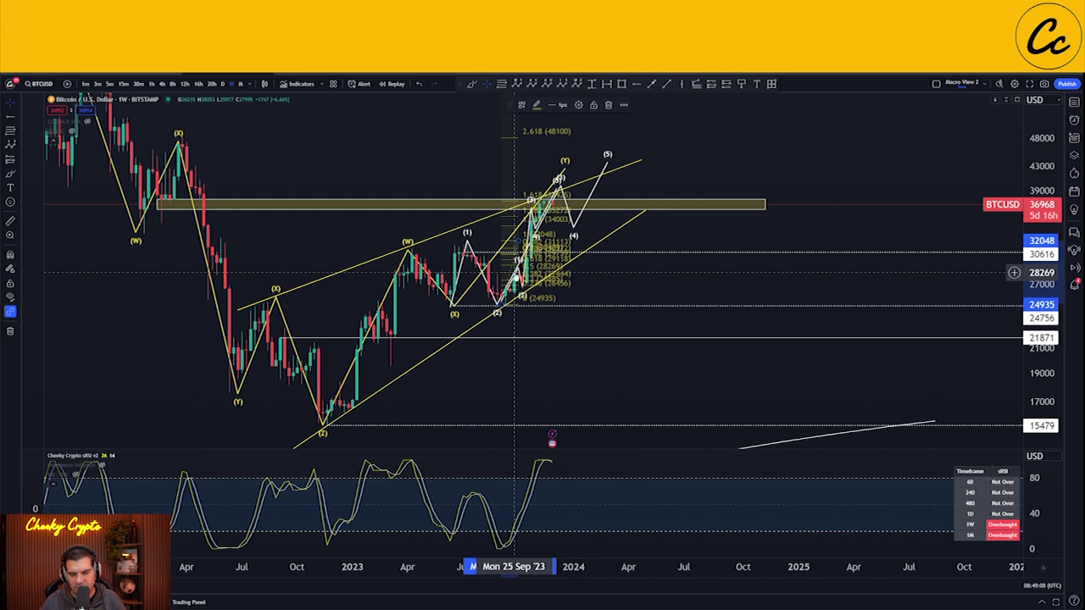
pyautogui.press('Delete')
# Delete both white Elliott impulse waves drawn from the June and September 2023 lows.
pyautogui.click(607, 166)
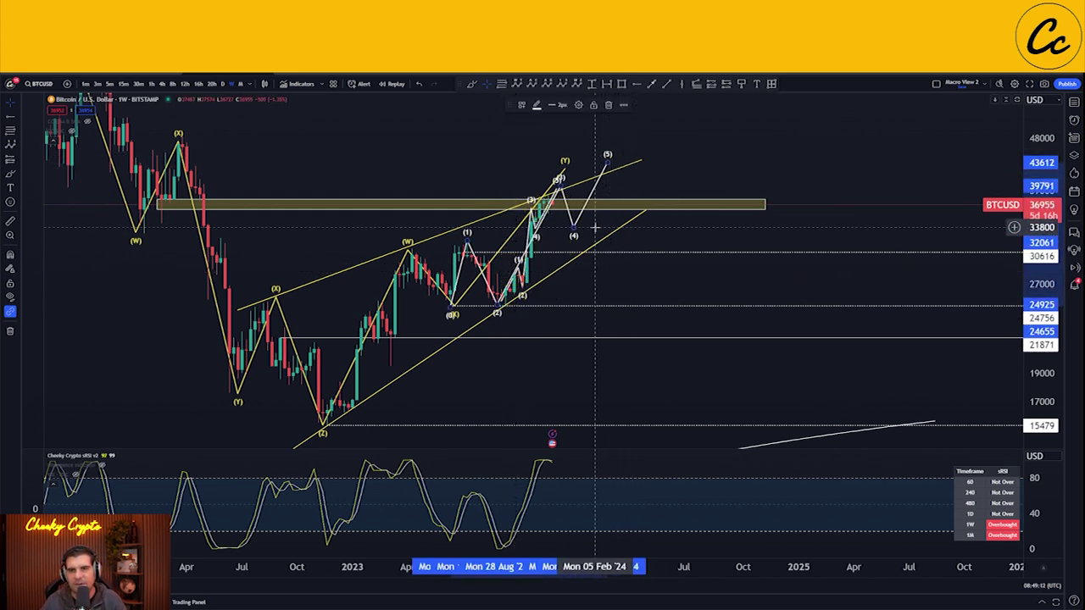
pyautogui.press('Delete')
pyautogui.click(552, 200)
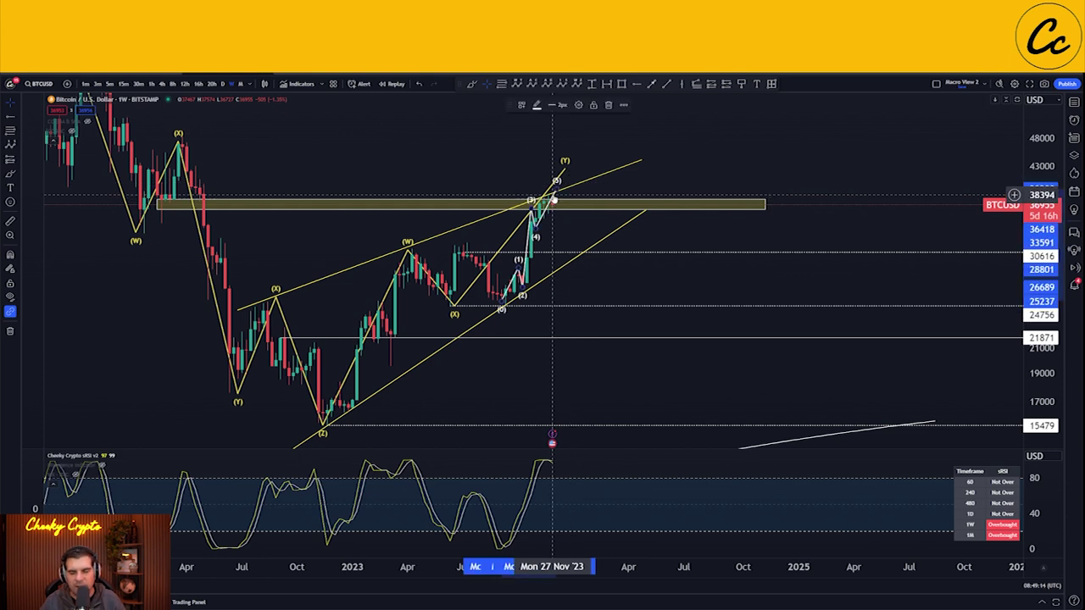
pyautogui.press('Delete')
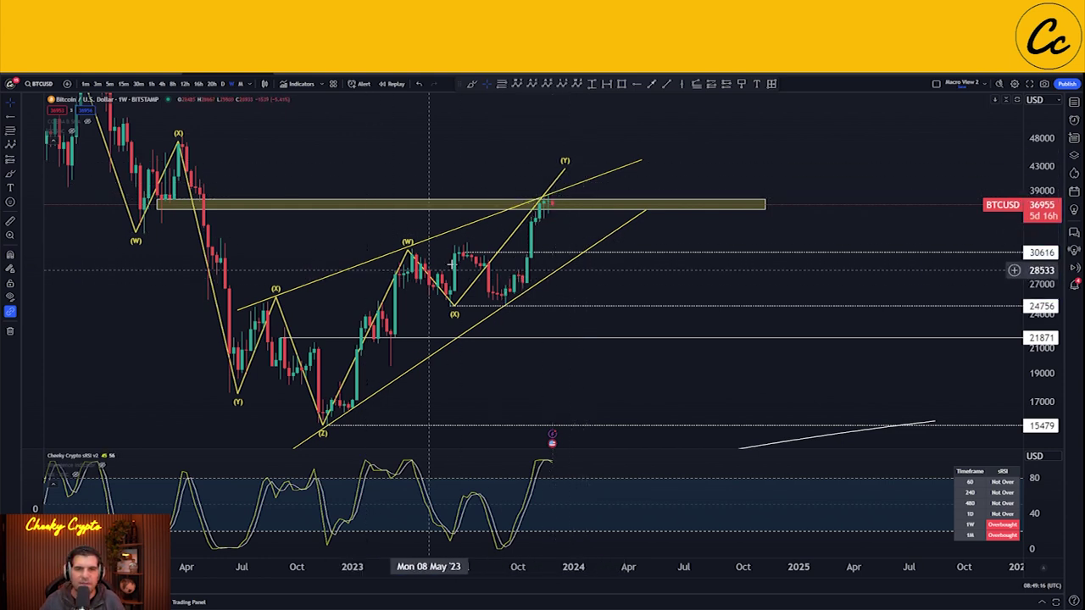
# Delete the yellow WXY correction drawn from the November 2022 low through the April and June 2023 pivots.
pyautogui.click(547, 216)
pyautogui.press('Delete')
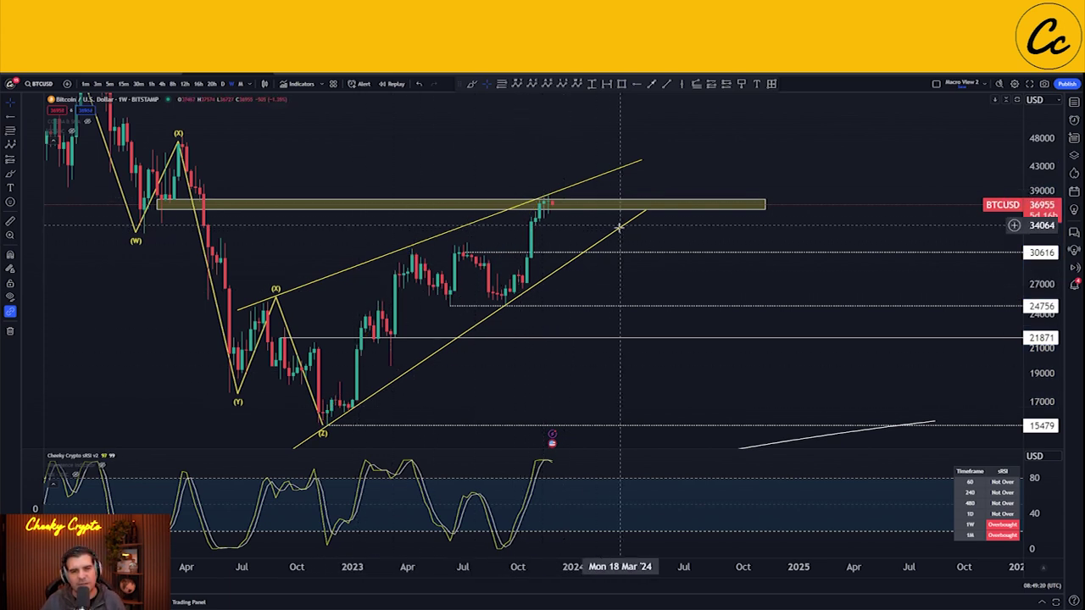
pyautogui.moveTo(623, 290); pyautogui.dragTo(626, 256)
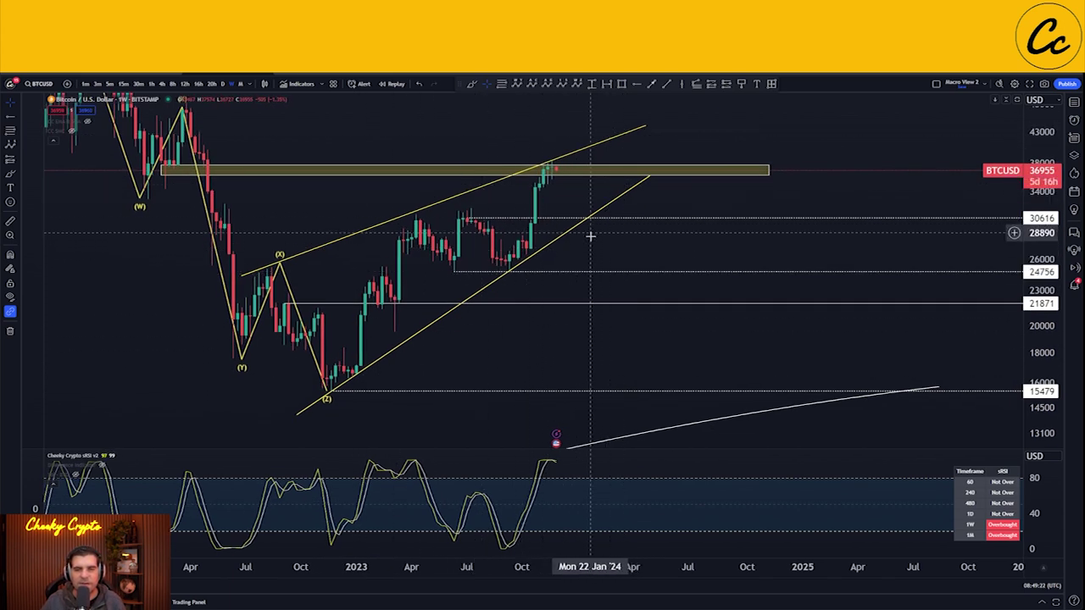
pyautogui.scroll(-5, 604, 261)
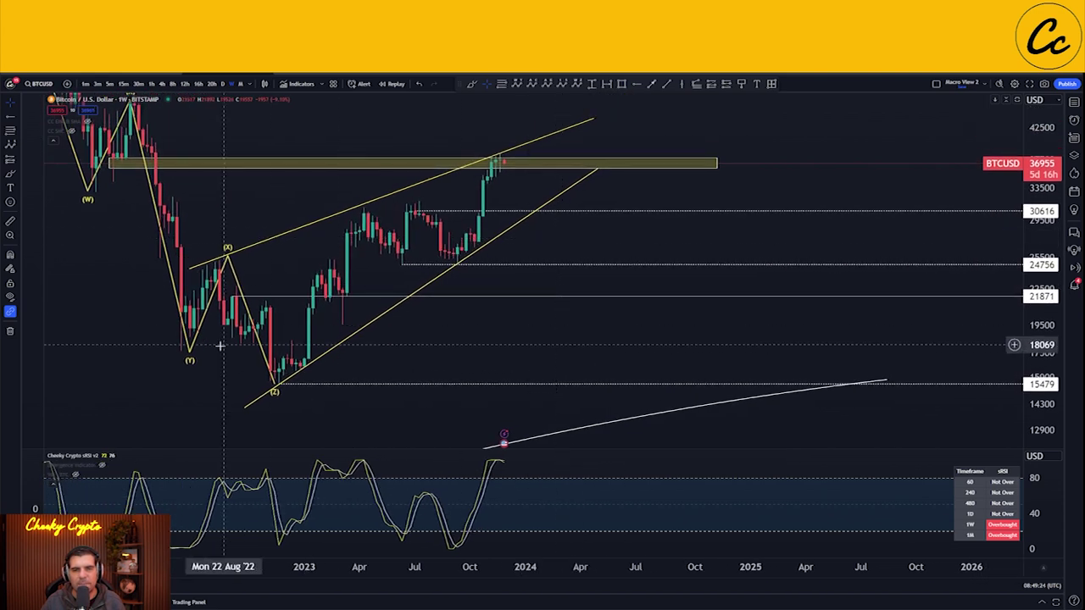
pyautogui.moveTo(540, 237); pyautogui.dragTo(565, 251)
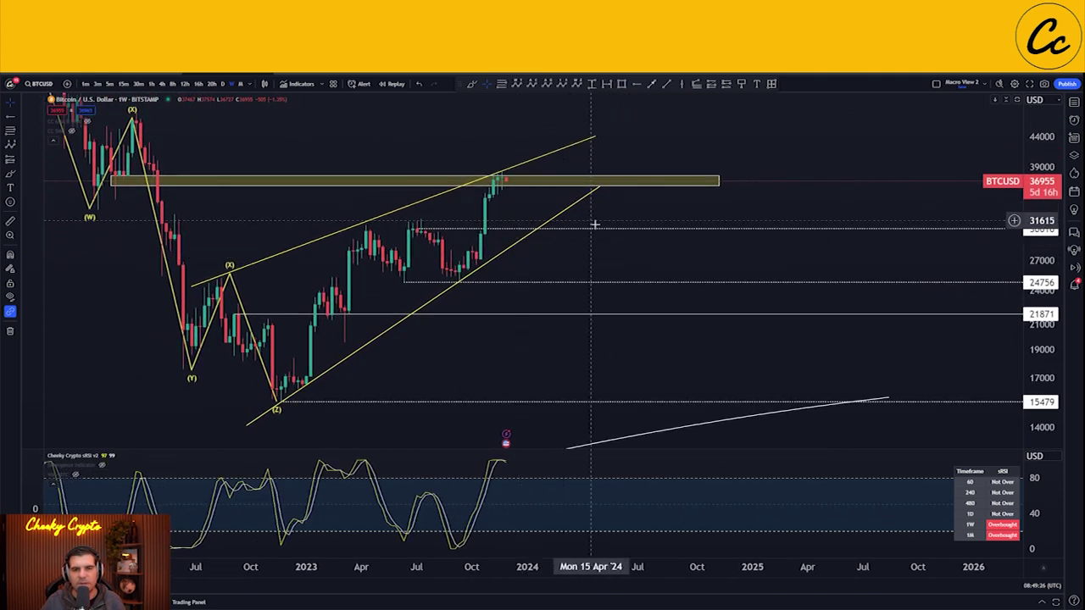
# Maximise the sRSI pane and circle the early 2023 and November 2023 overbought peaks plus the two mid-to-late 2023 troughs.
pyautogui.doubleClick(531, 464)
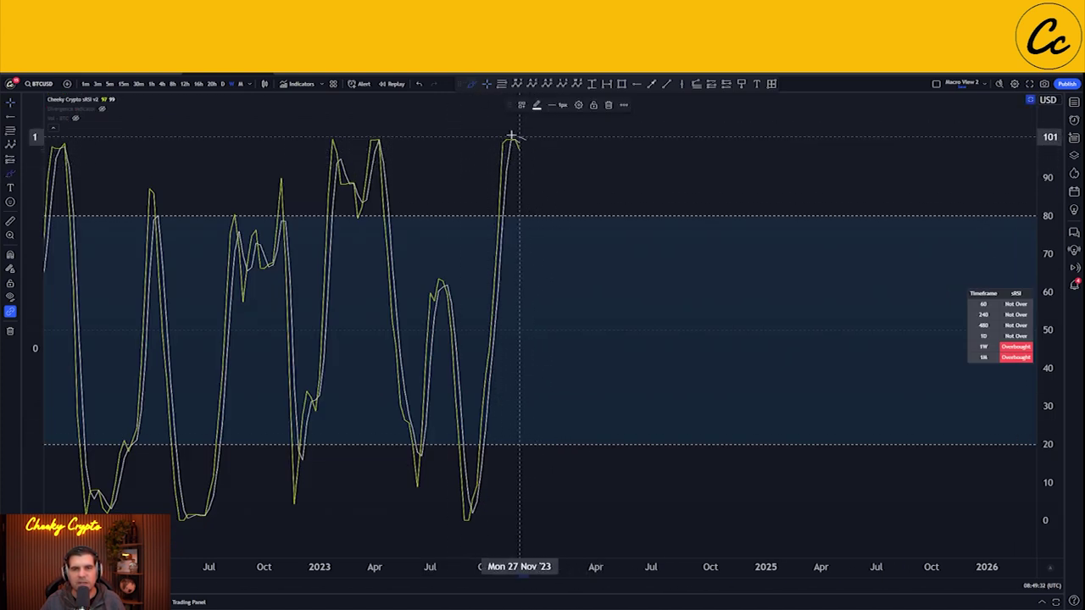
pyautogui.moveTo(385, 137)
pyautogui.mouseDown()
pyautogui.moveTo(308, 144)
pyautogui.moveTo(388, 140)
pyautogui.mouseUp()
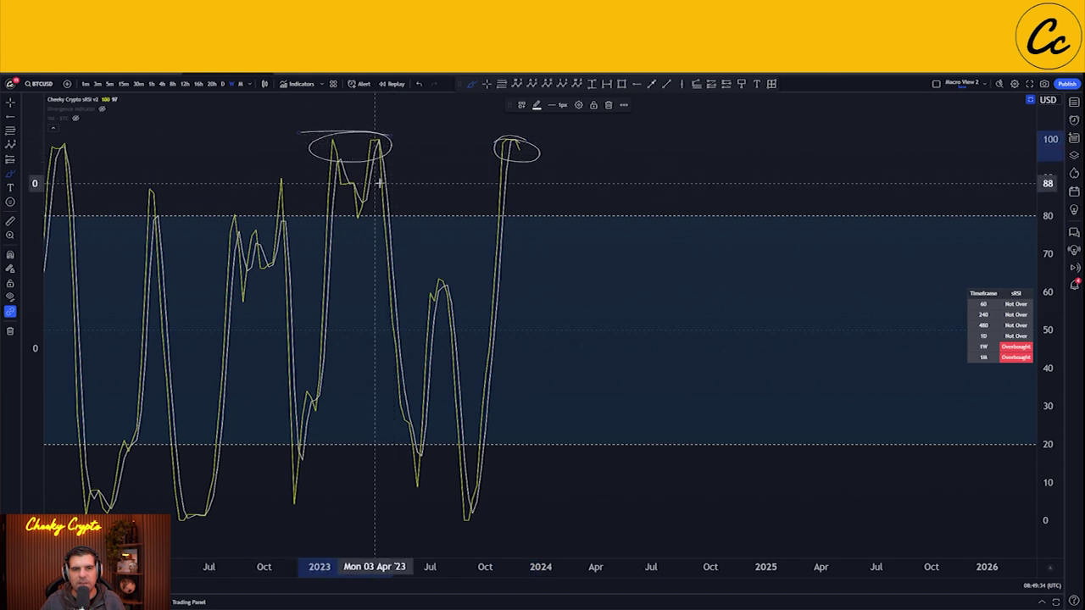
pyautogui.moveTo(424, 453); pyautogui.dragTo(436, 458)
pyautogui.moveTo(484, 484); pyautogui.dragTo(472, 475)
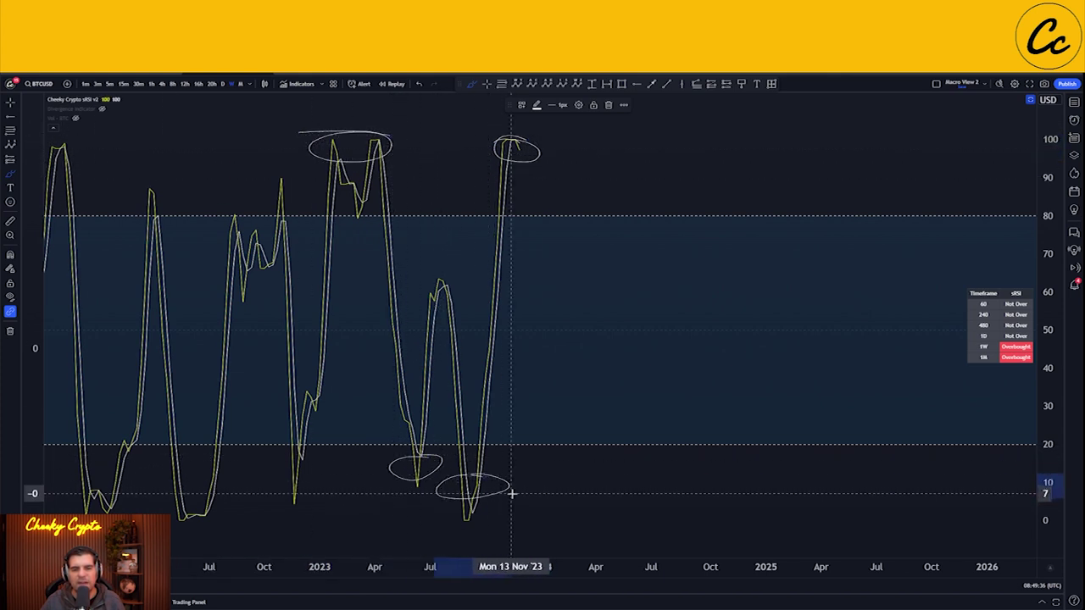
# Undo all the brush markings on the sRSI and restore the pane to its normal size beneath the price chart.
pyautogui.hotkey('ctrl', 'z')
pyautogui.hotkey('ctrl', 'z')
pyautogui.hotkey('ctrl', 'z')
pyautogui.hotkey('ctrl', 'z')
pyautogui.hotkey('ctrl', 'z')
pyautogui.hotkey('ctrl', 'z')
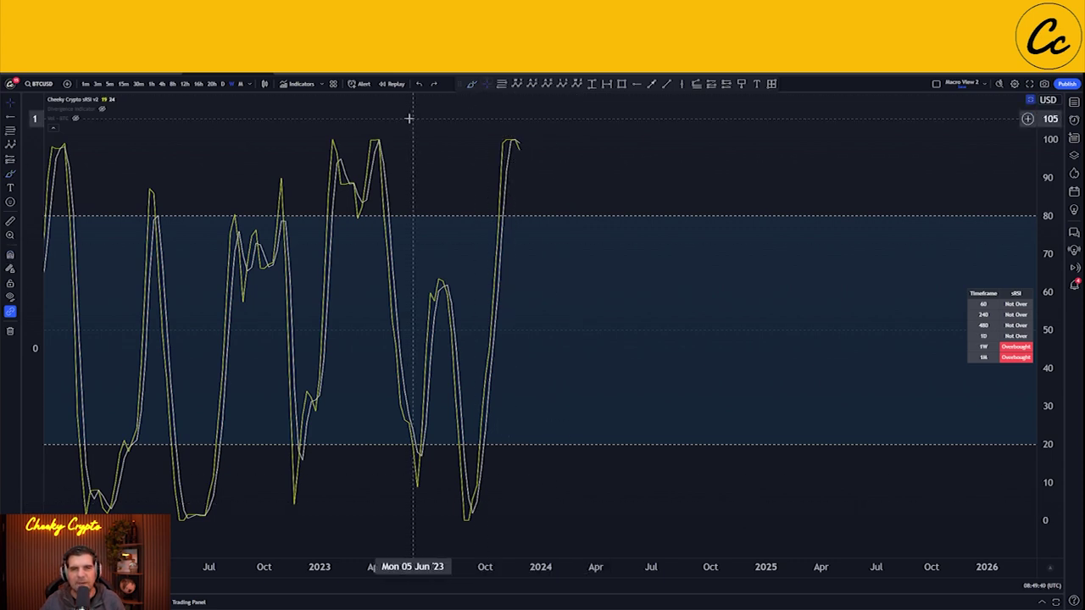
pyautogui.doubleClick(619, 138)
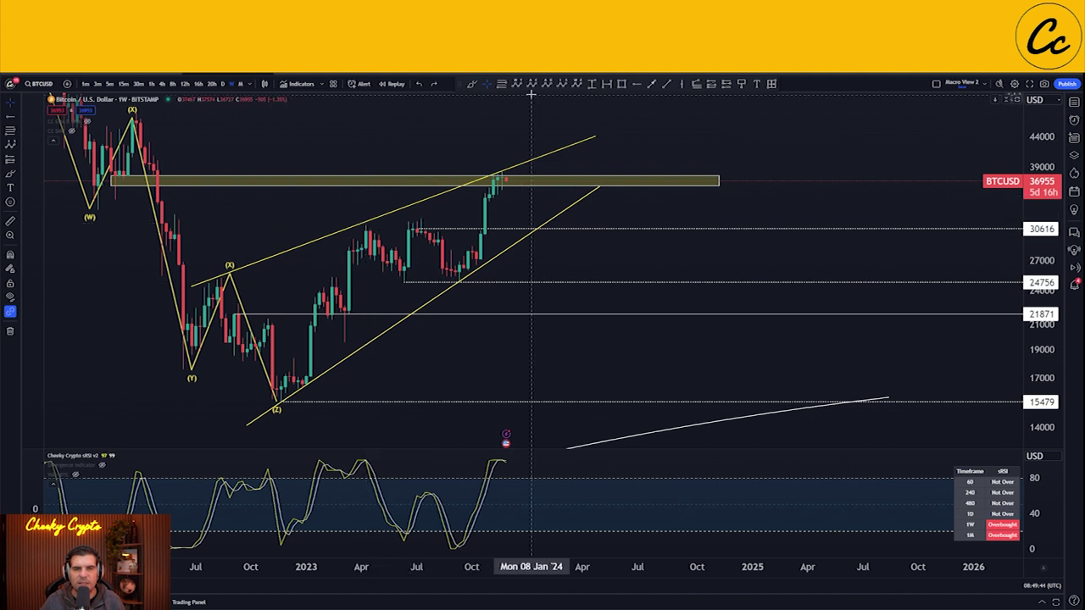
# Measure the price drop from the April 2023 high to the June 2023 low and delete the measurement.
pyautogui.click(594, 84)
pyautogui.keyDown('ctrl'); pyautogui.click(366, 225); pyautogui.keyUp('ctrl')
pyautogui.keyDown('ctrl'); pyautogui.click(404, 282); pyautogui.keyUp('ctrl')
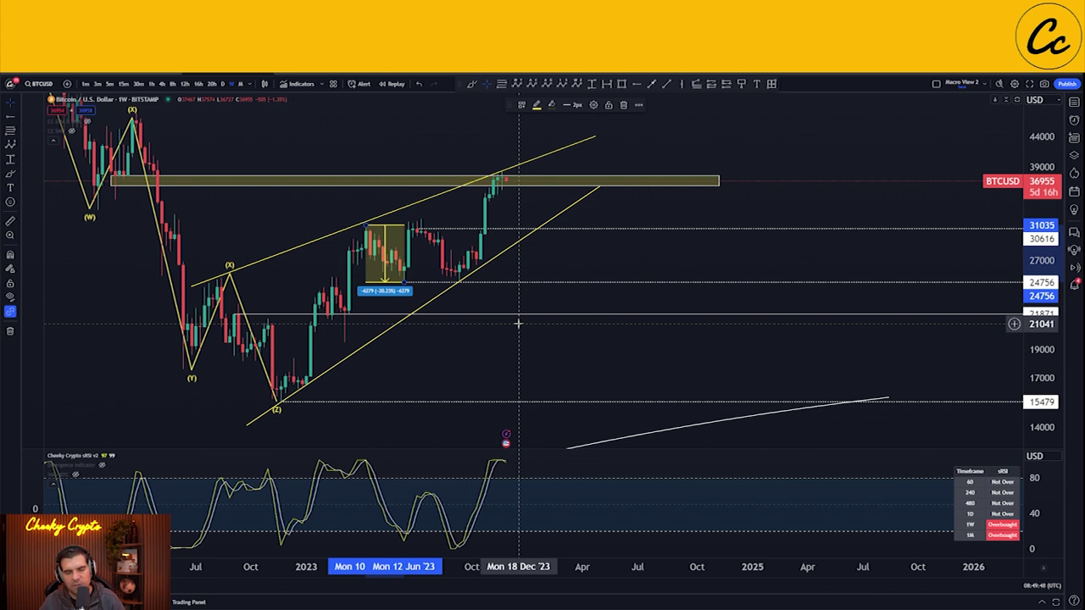
pyautogui.press('Delete')
# Show the volume in place of the sRSI, examine weekly volume back to 2020, and bring the sRSI back.
pyautogui.moveTo(267, 227); pyautogui.dragTo(364, 231)
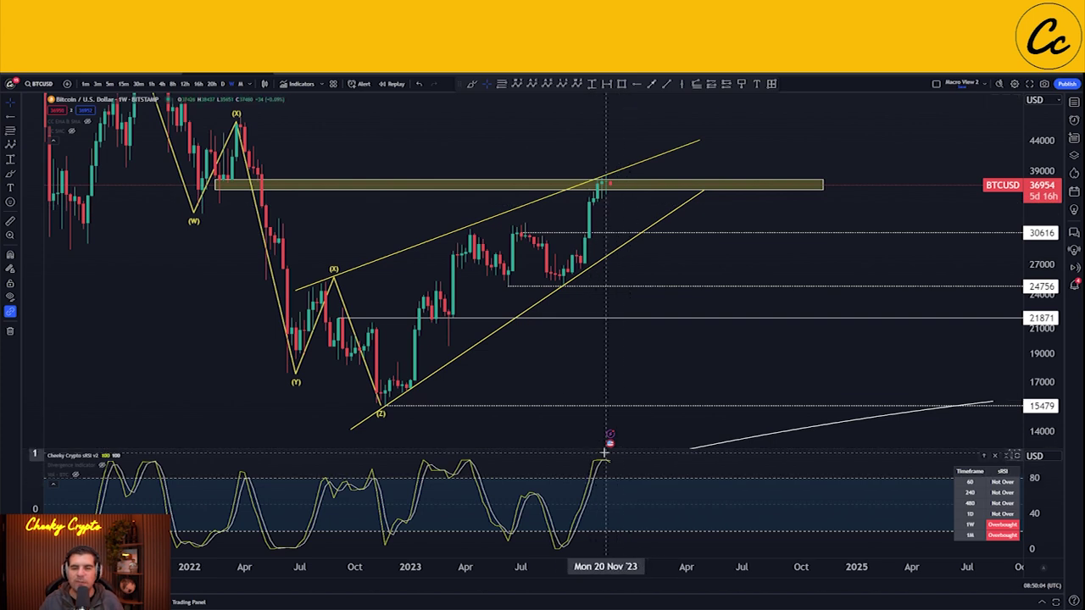
pyautogui.click(105, 456)
pyautogui.click(75, 475)
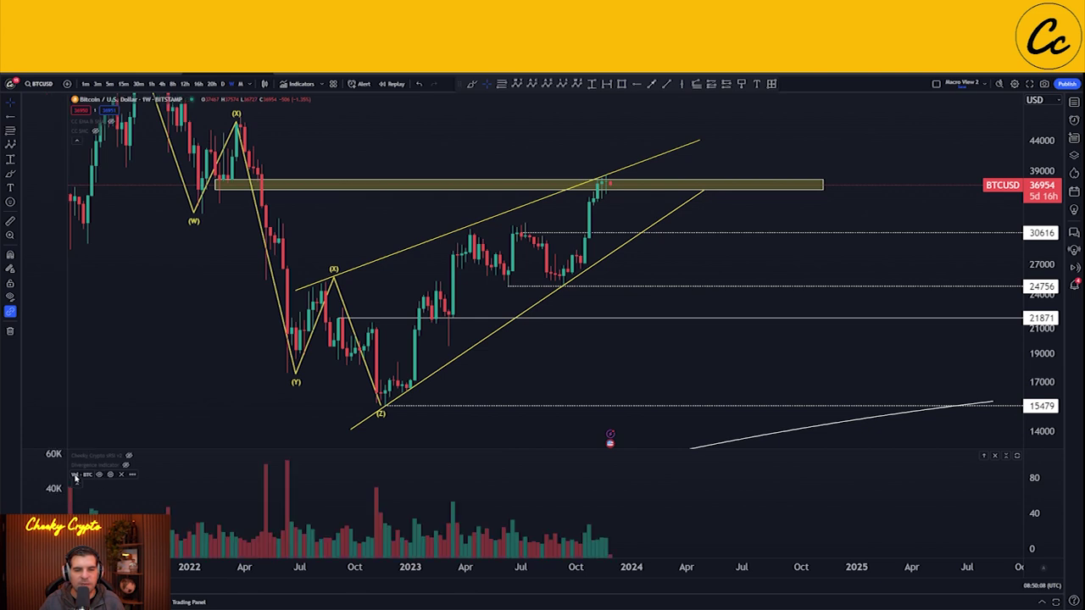
pyautogui.scroll(-3, 551, 526)
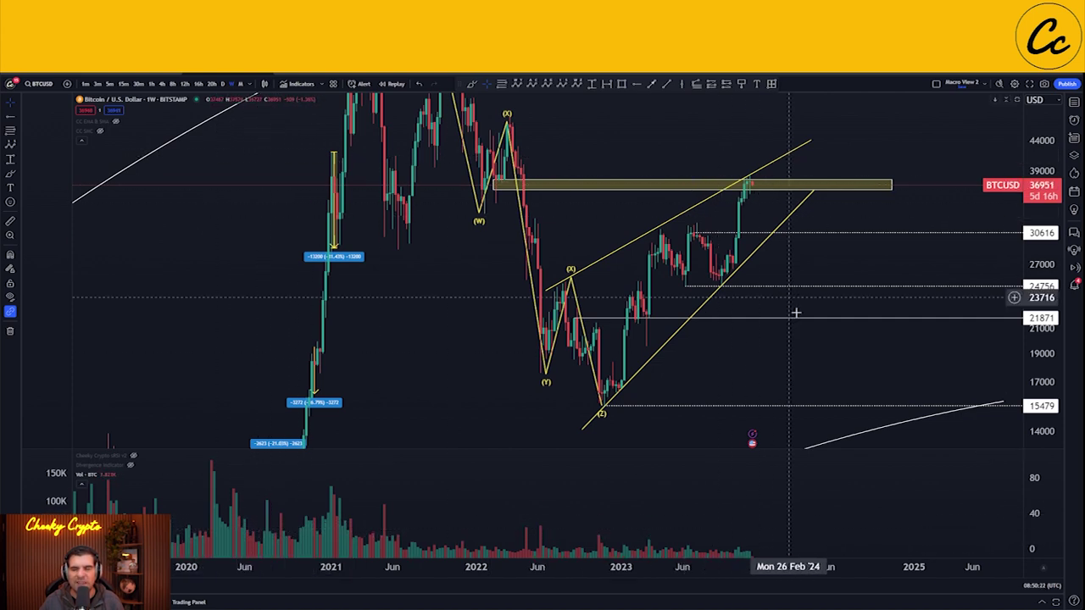
pyautogui.click(103, 475)
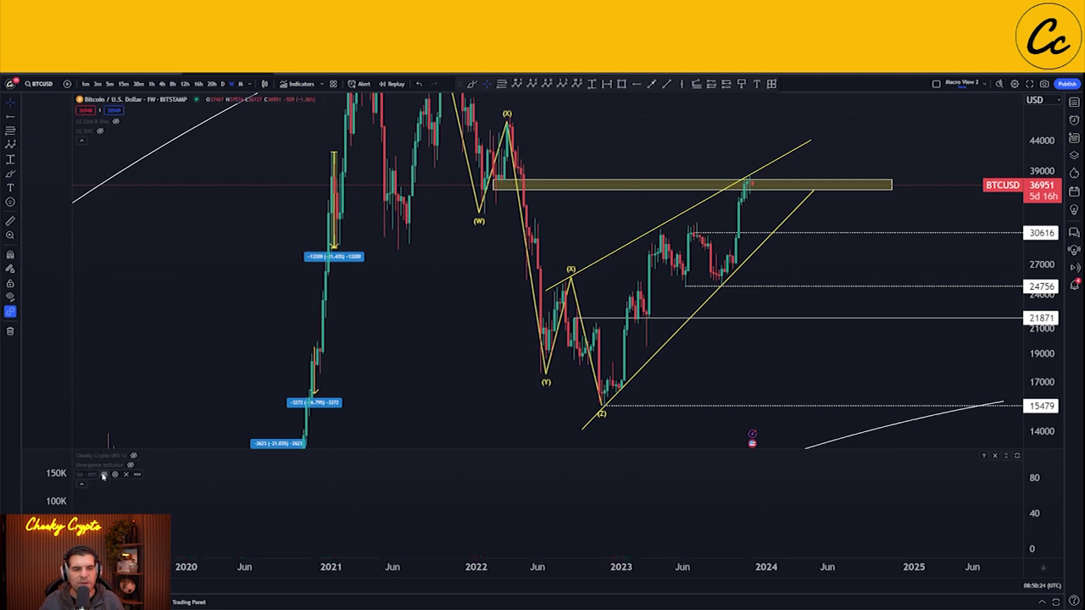
pyautogui.click(133, 456)
pyautogui.moveTo(819, 344); pyautogui.dragTo(766, 339)
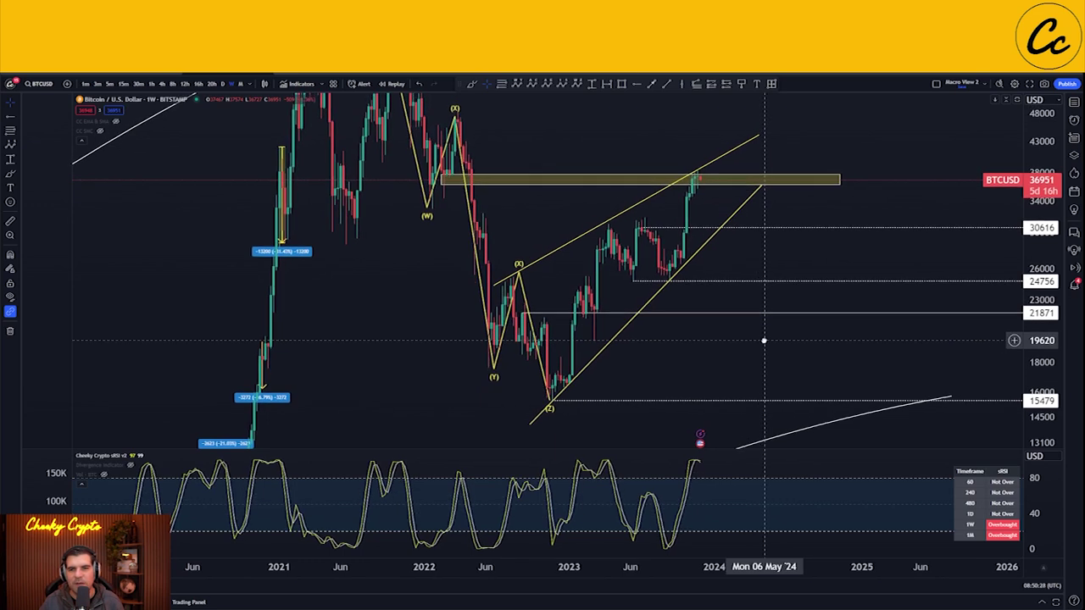
# Show the CC EMA & SMA moving averages on the weekly chart around the 2022–2023 price action.
pyautogui.click(116, 121)
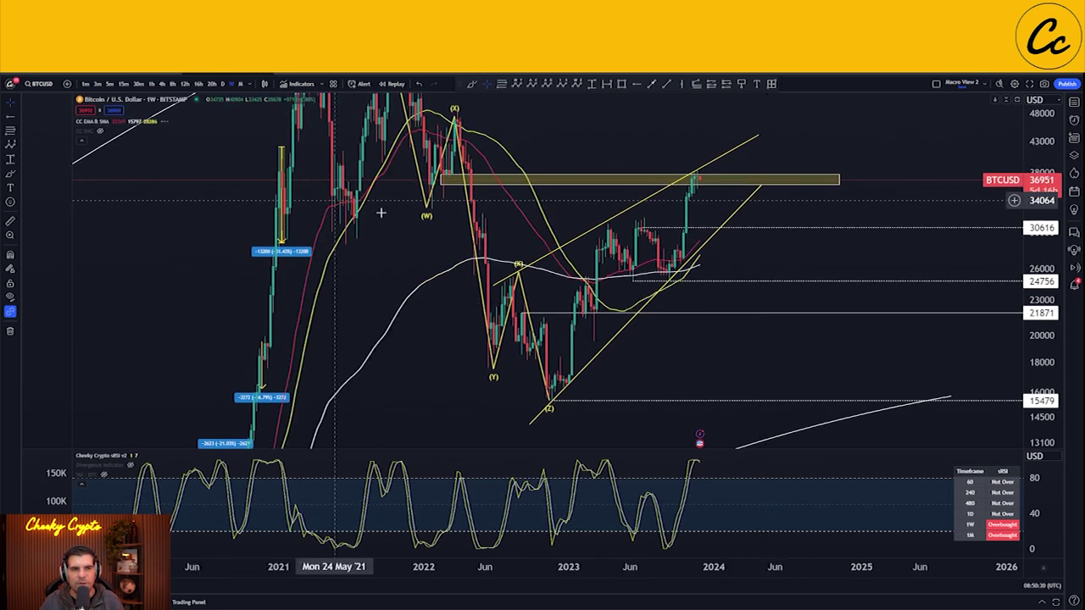
pyautogui.scroll(5, 773, 277)
pyautogui.moveTo(410, 286); pyautogui.dragTo(746, 260)
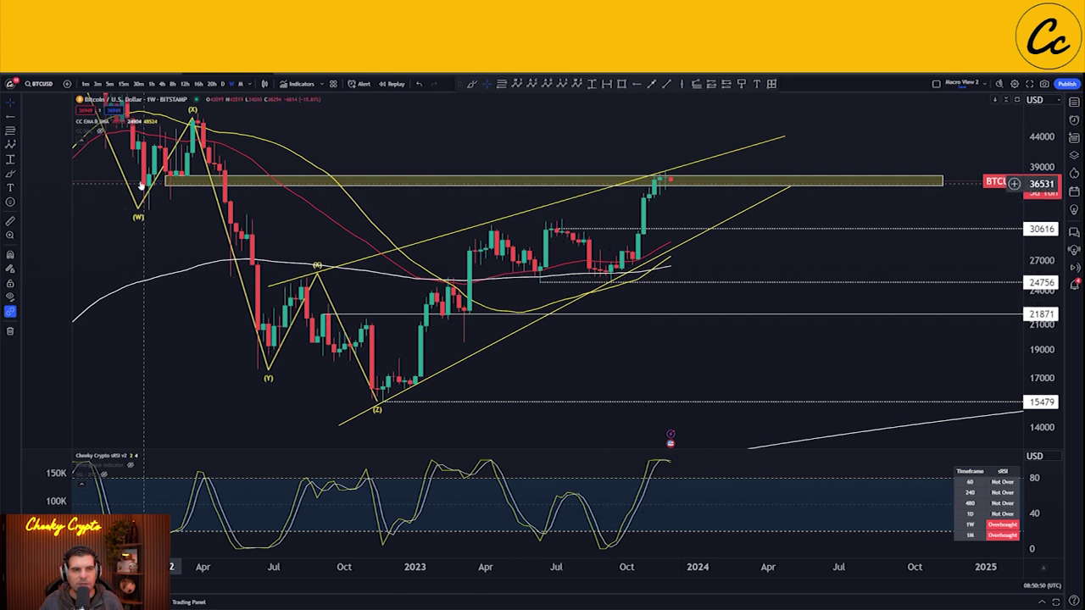
# Show the CC SMC zones on the weekly chart, with the price history since 2020 in view.
pyautogui.click(100, 132)
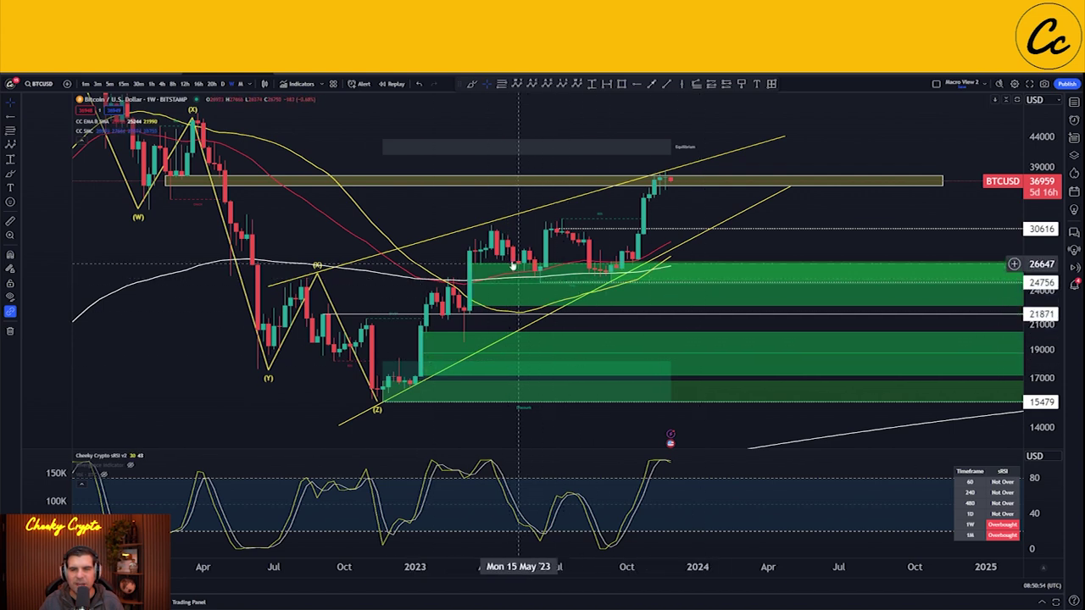
pyautogui.scroll(-3, 436, 280)
pyautogui.scroll(-5, 520, 339)
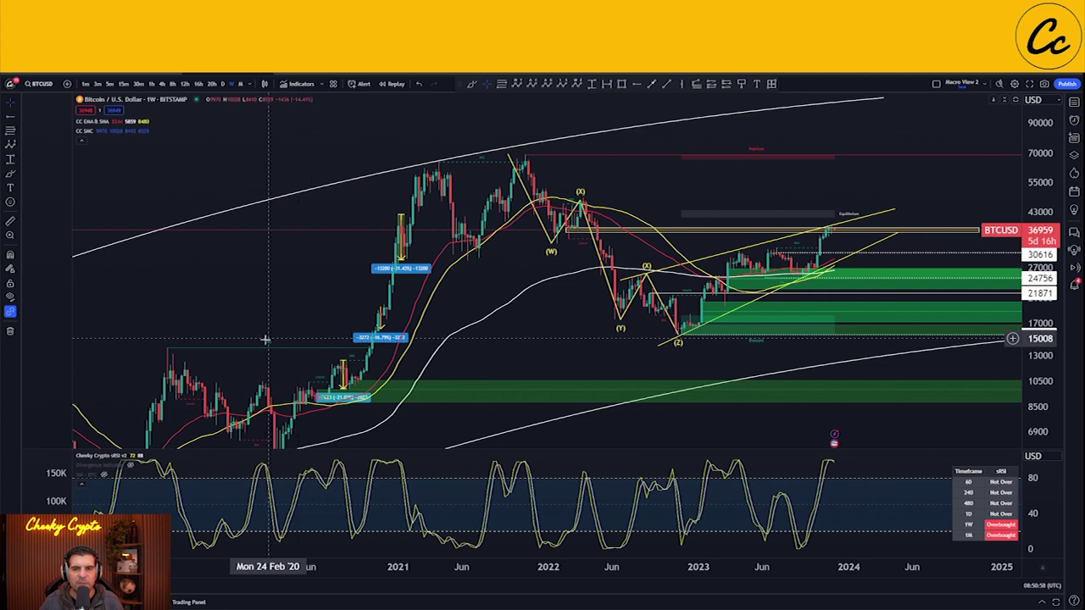
pyautogui.moveTo(495, 279); pyautogui.dragTo(358, 250)
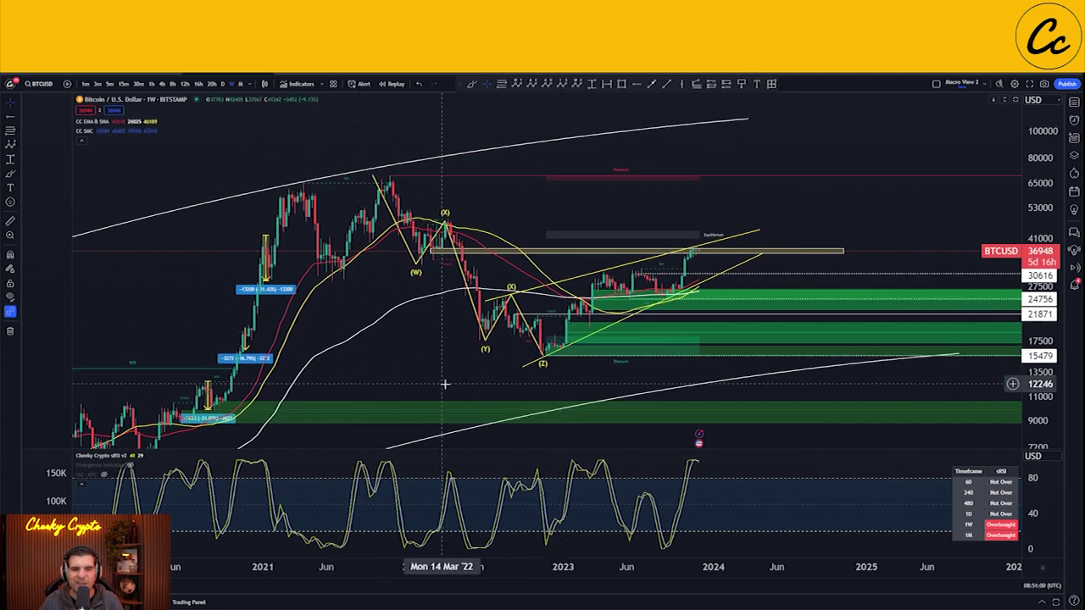
pyautogui.moveTo(399, 296); pyautogui.dragTo(434, 349)
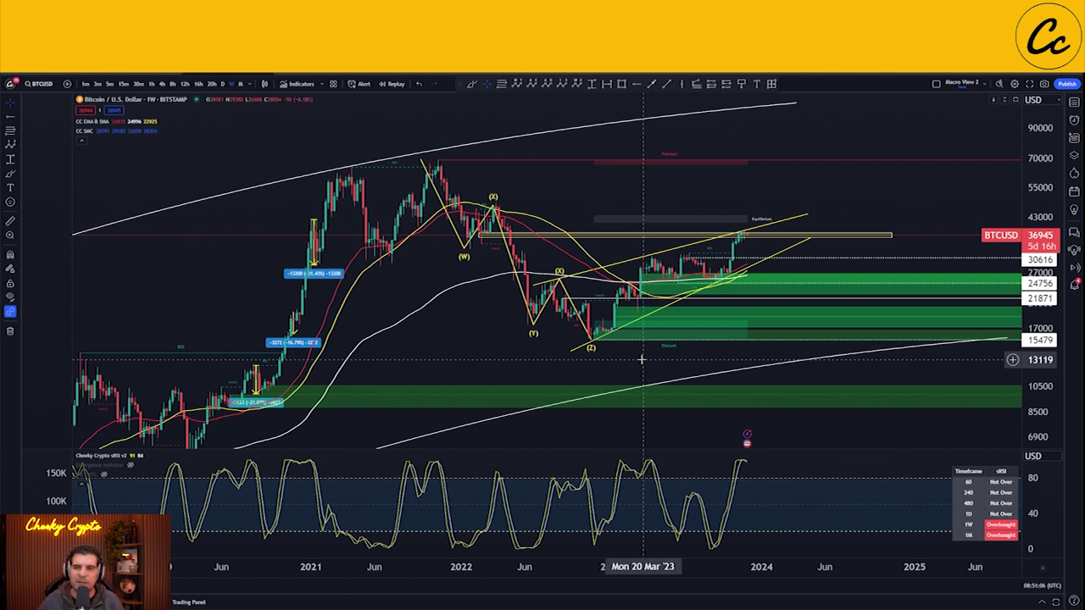
# Examine the green CC SMC support zones and moving averages beneath the rising wedge, comparing them with the current price.
pyautogui.moveTo(944, 252); pyautogui.dragTo(797, 212)
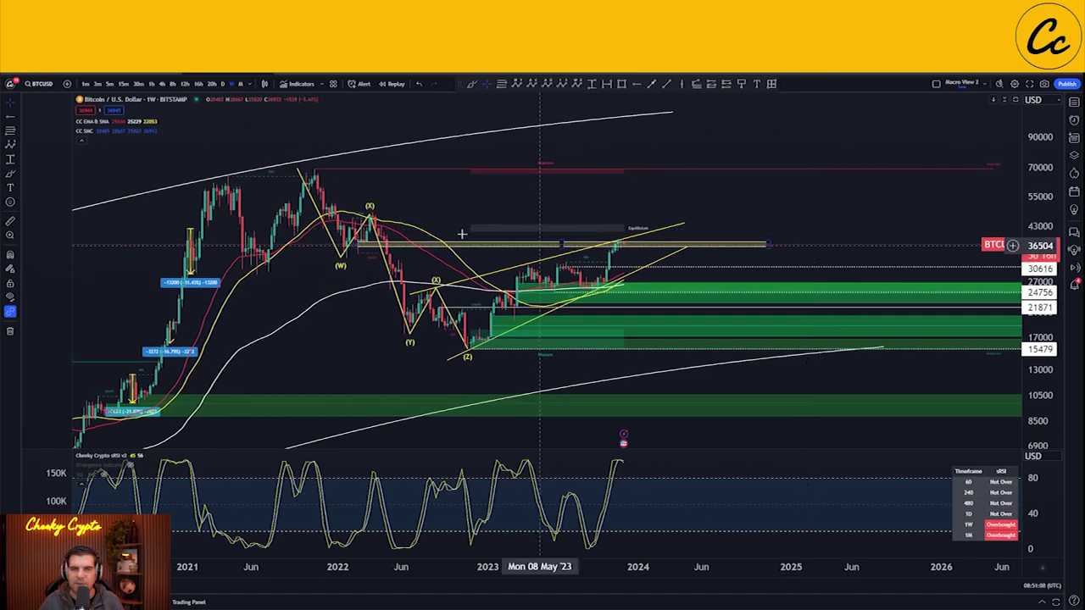
pyautogui.moveTo(1048, 382); pyautogui.dragTo(1048, 252)
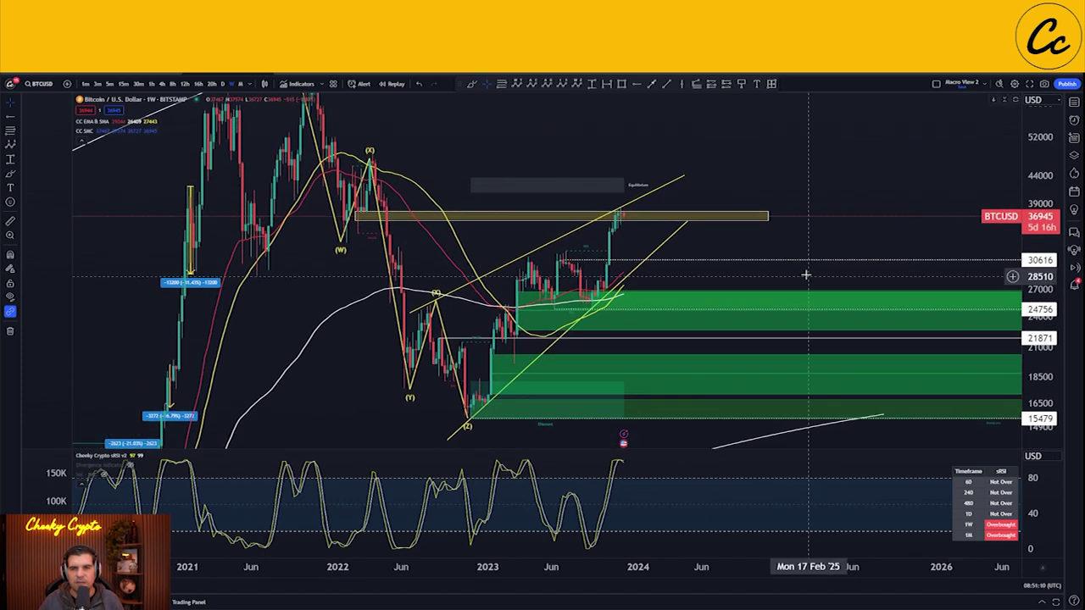
pyautogui.moveTo(808, 278); pyautogui.dragTo(901, 200)
pyautogui.scroll(3, 722, 280)
pyautogui.moveTo(684, 362); pyautogui.dragTo(645, 406)
pyautogui.moveTo(700, 211); pyautogui.dragTo(730, 243)
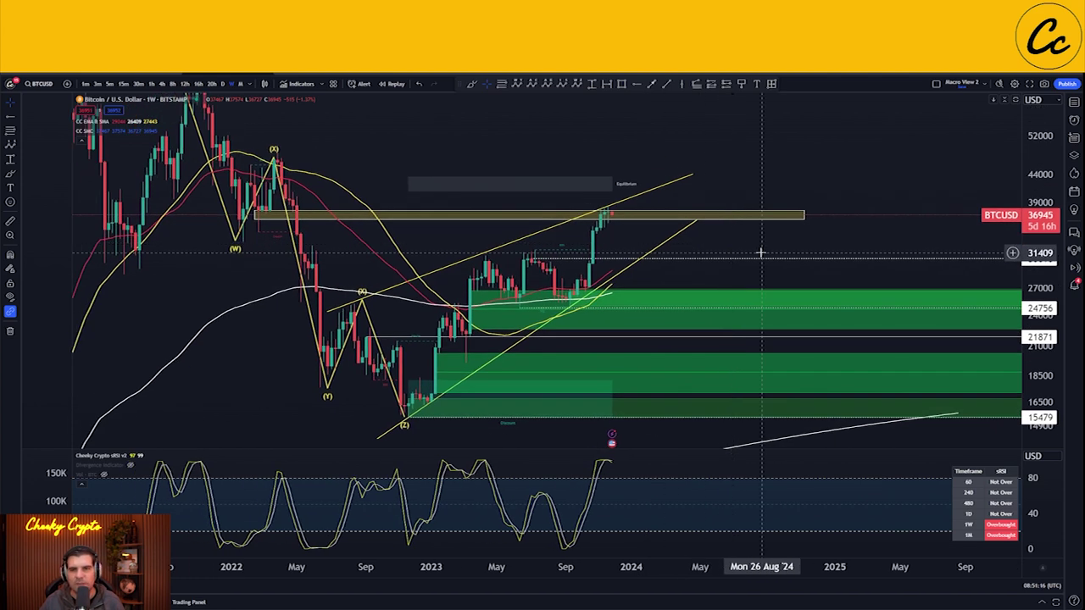
pyautogui.moveTo(710, 245); pyautogui.dragTo(692, 201)
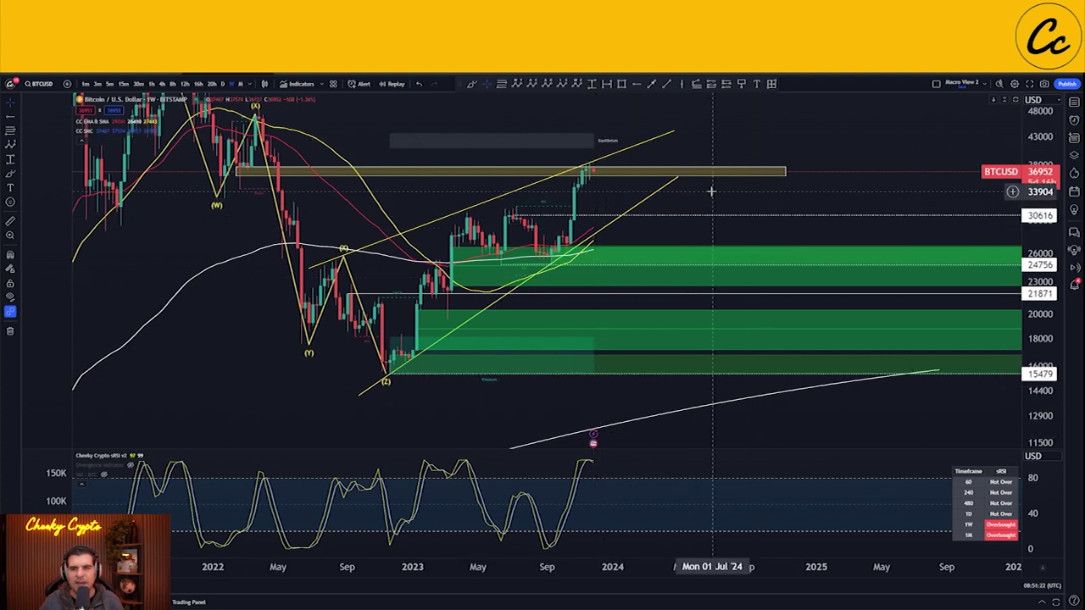
pyautogui.moveTo(710, 192); pyautogui.dragTo(756, 232)
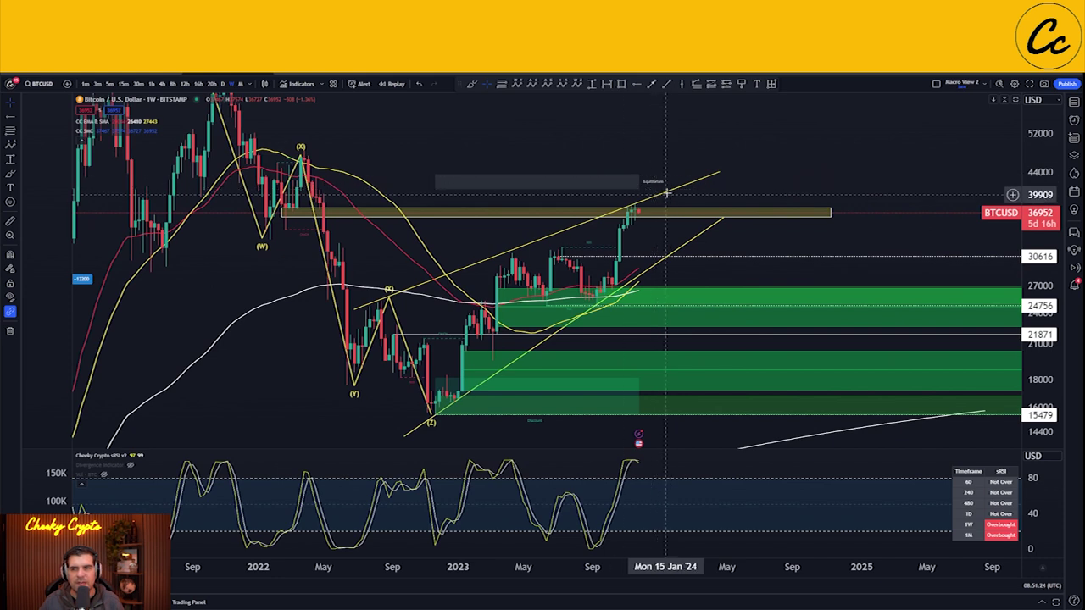
# Examine the yellow resistance zone and the CC SMC equilibrium and premium zones above the current price.
pyautogui.moveTo(745, 192); pyautogui.dragTo(789, 177)
pyautogui.moveTo(1021, 152); pyautogui.dragTo(1021, 261)
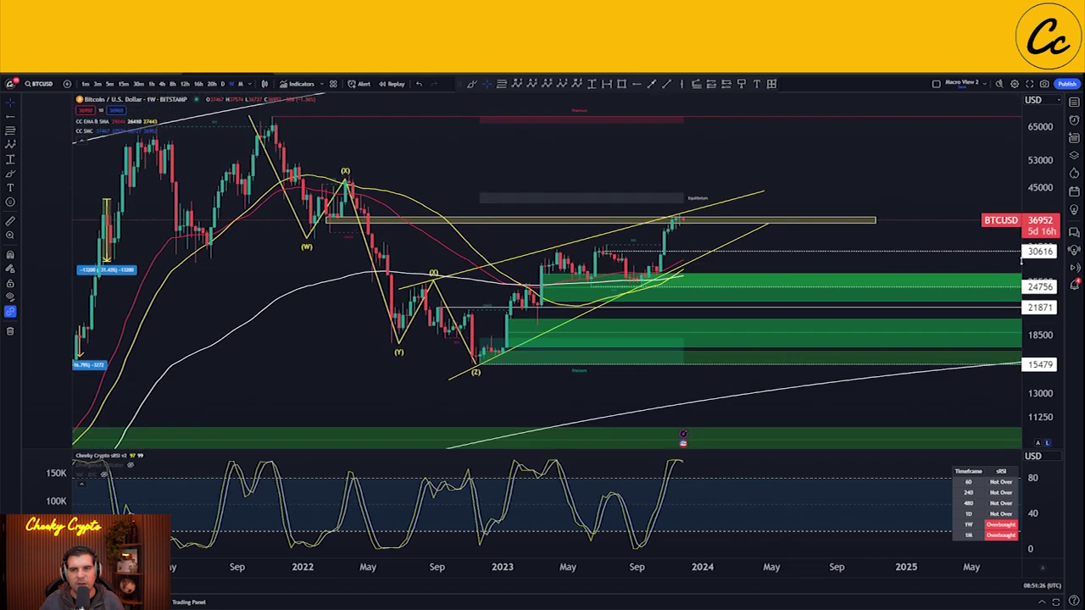
pyautogui.scroll(-3, 899, 172)
pyautogui.moveTo(899, 173); pyautogui.dragTo(763, 166)
pyautogui.moveTo(852, 196); pyautogui.dragTo(797, 170)
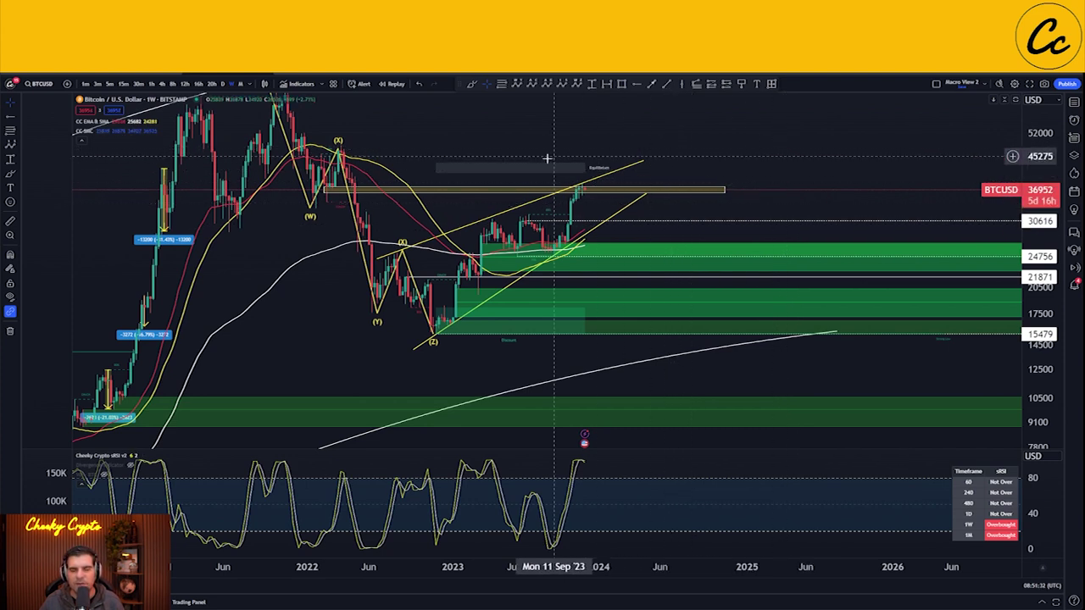
pyautogui.click(664, 190)
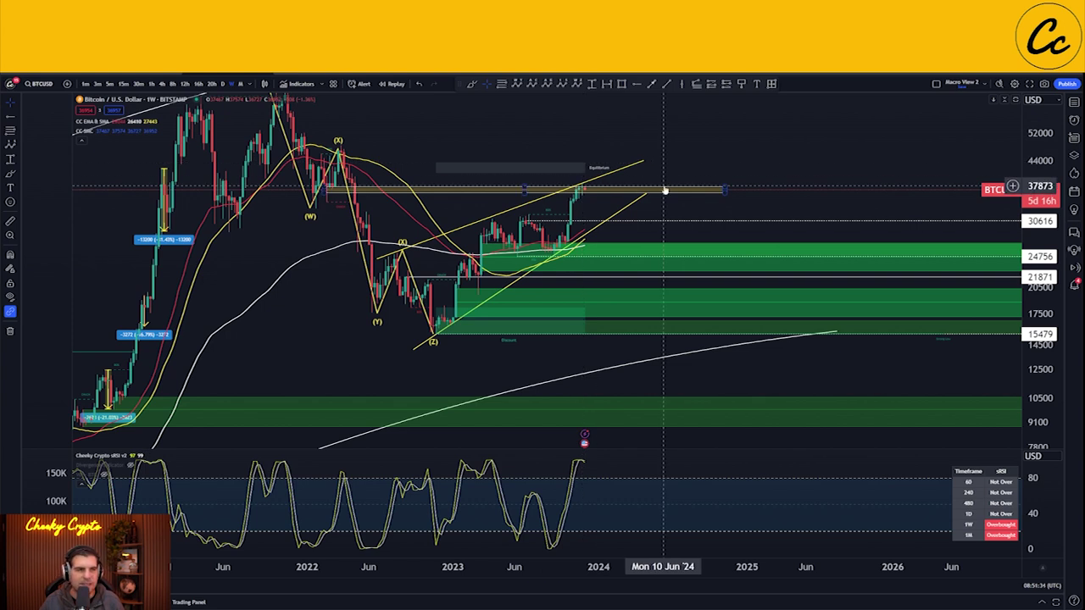